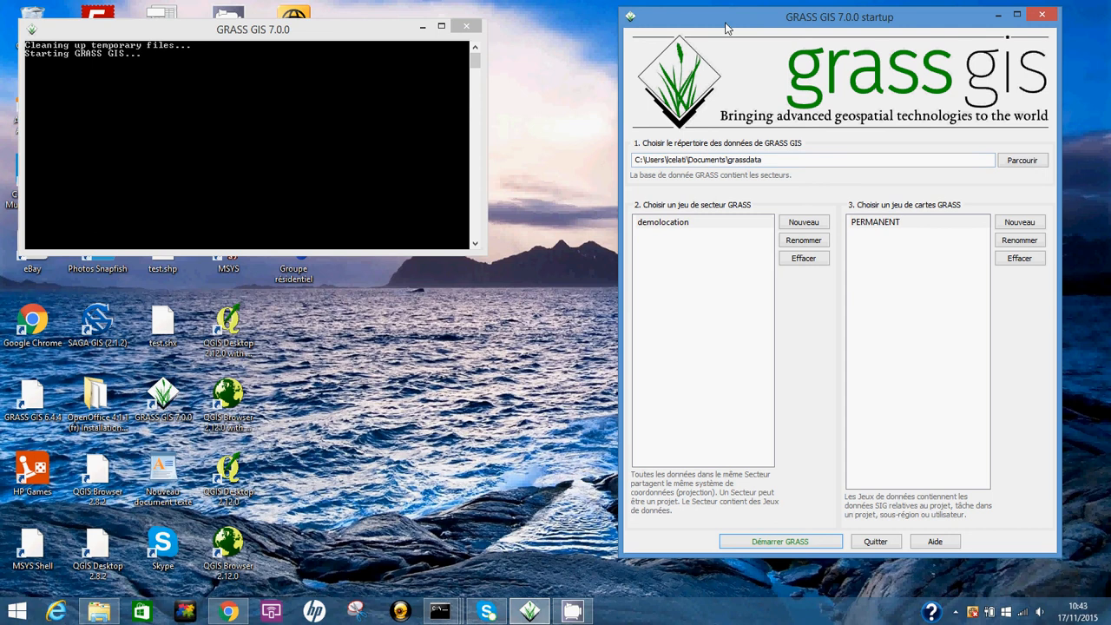
drag(727, 29, 706, 49)
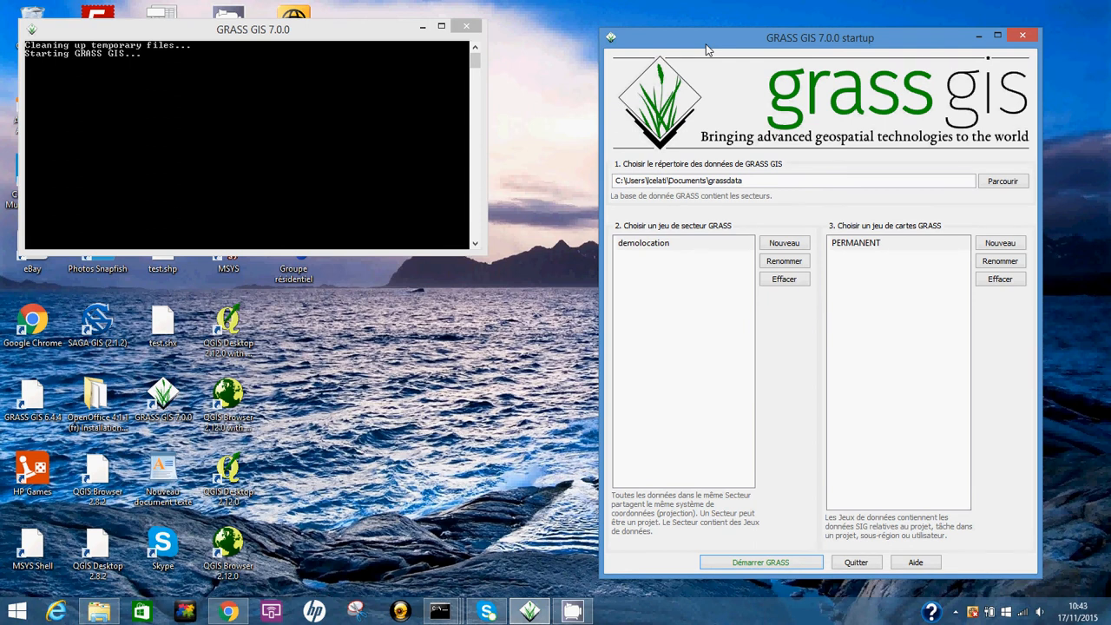
drag(706, 49, 707, 51)
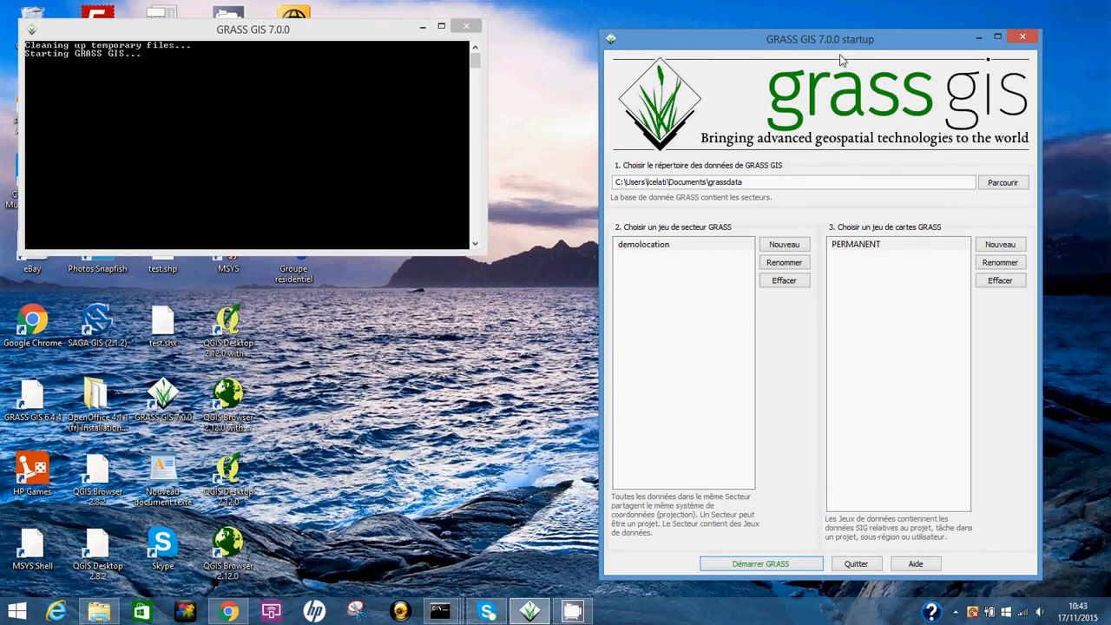
mouse_move(846, 45)
mouse_down()
mouse_move(829, 43)
mouse_move(841, 53)
mouse_up()
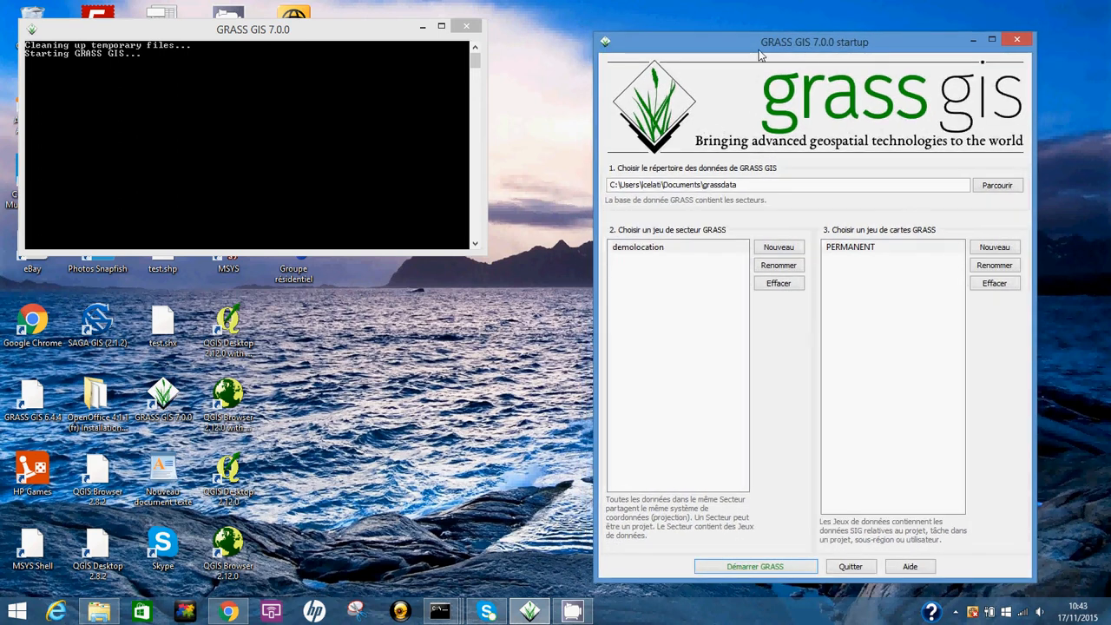
drag(768, 49, 700, 50)
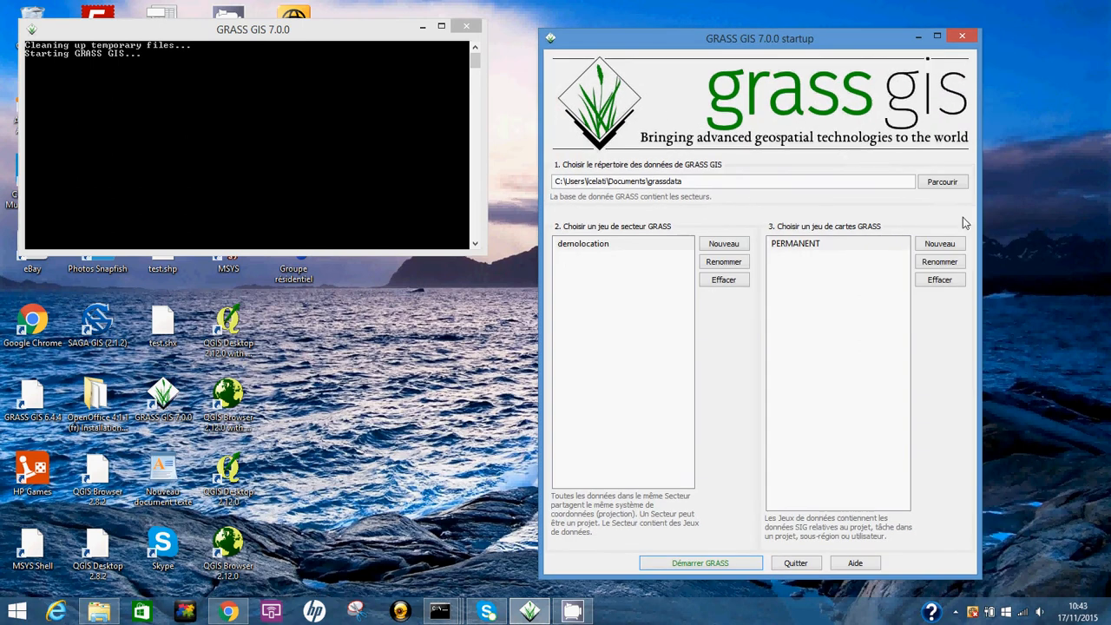
drag(979, 218, 995, 219)
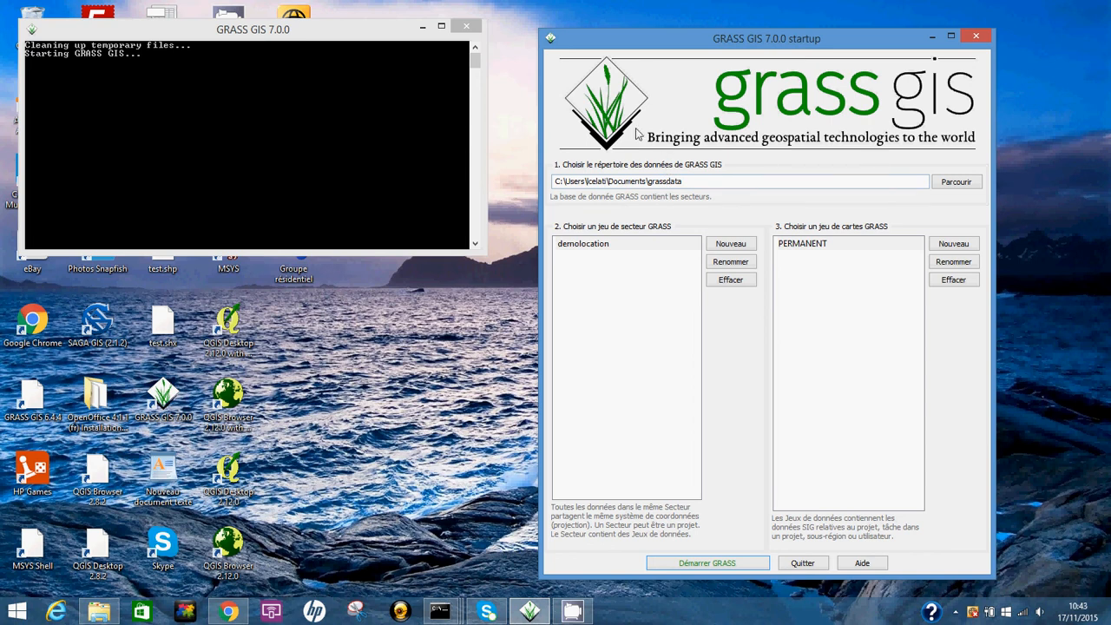
mouse_move(657, 44)
mouse_down()
mouse_move(671, 44)
mouse_move(659, 43)
mouse_up()
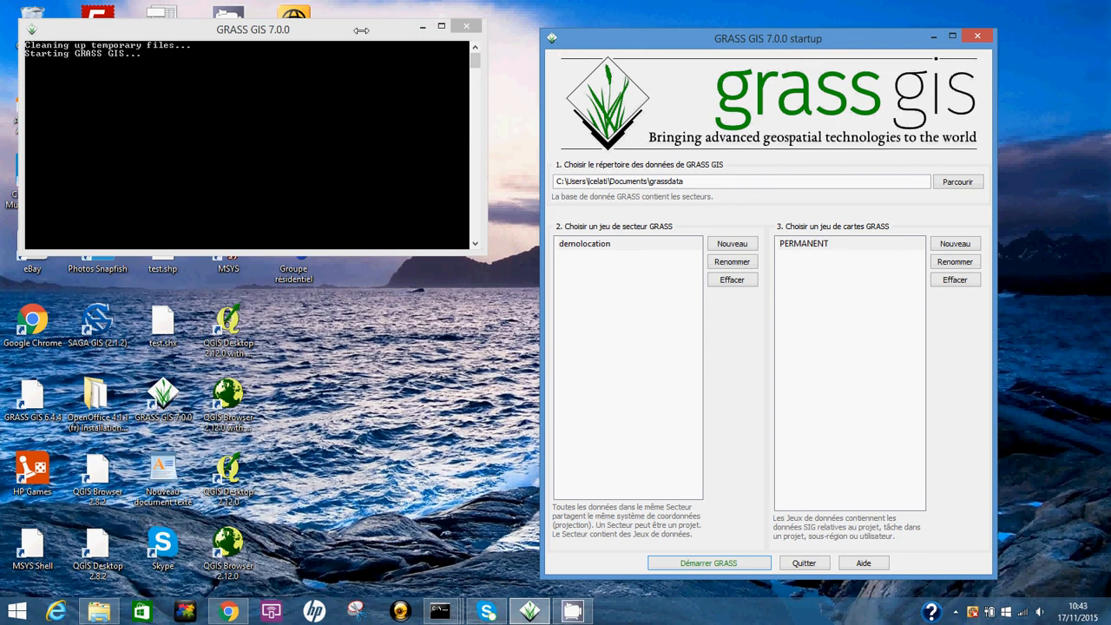
mouse_move(358, 29)
mouse_down()
mouse_move(374, 31)
mouse_move(360, 31)
mouse_up()
mouse_move(718, 44)
mouse_down()
mouse_move(690, 44)
mouse_move(743, 43)
mouse_move(697, 47)
mouse_up()
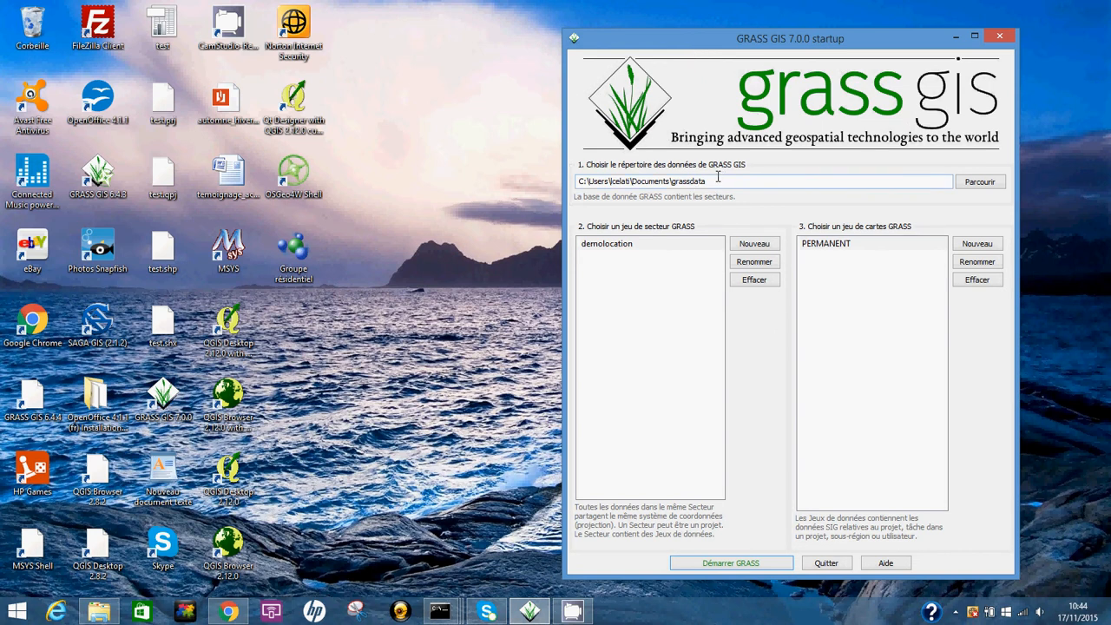
double_click(685, 182)
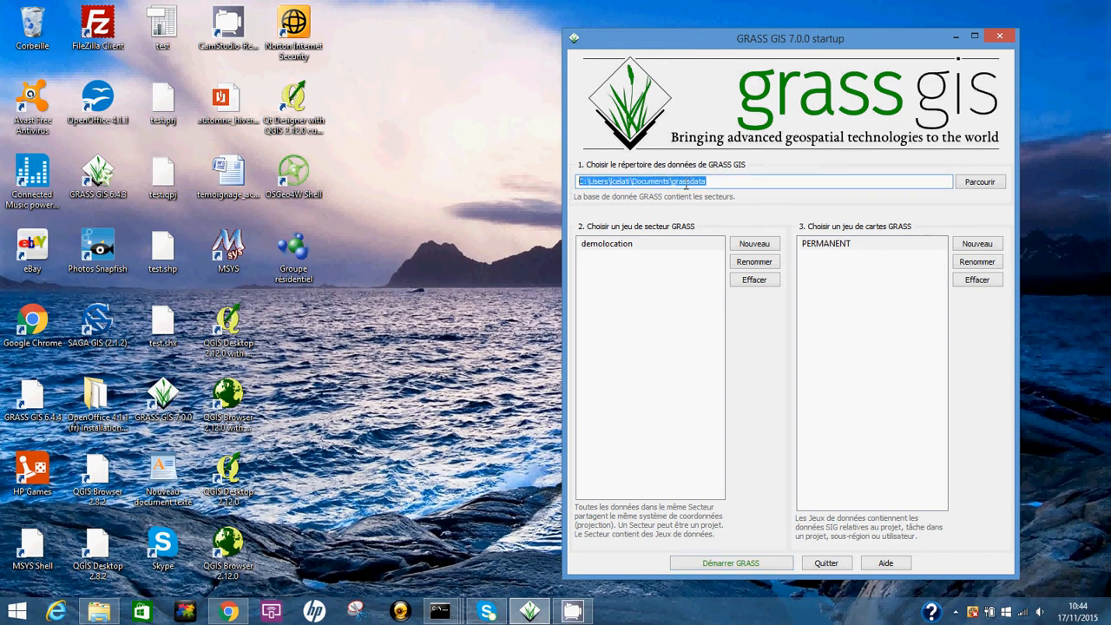
drag(713, 182, 587, 184)
click(750, 181)
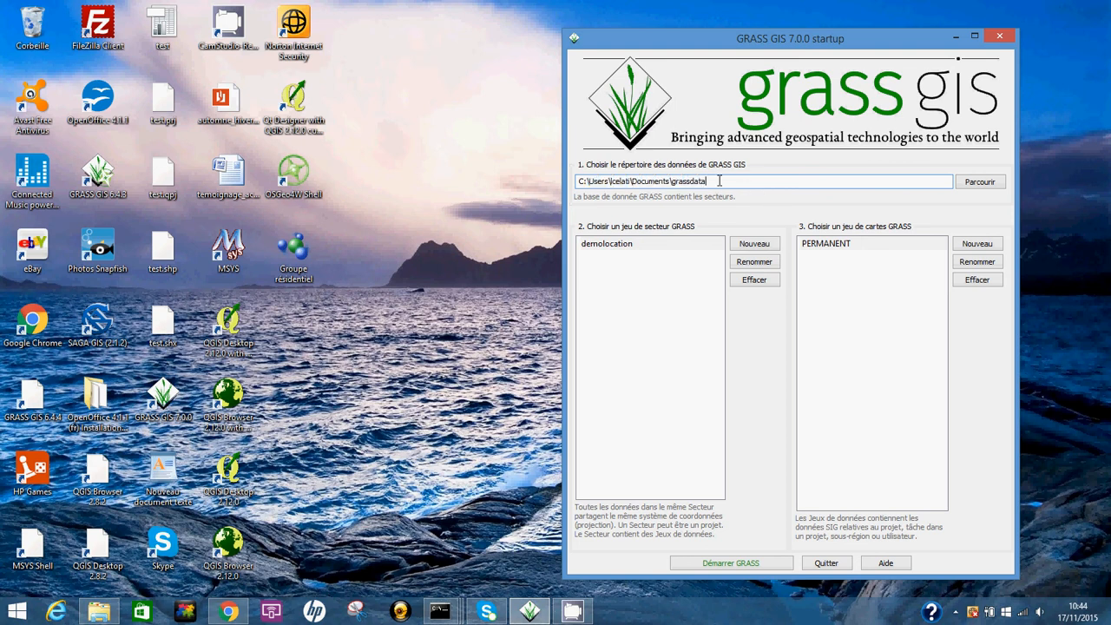
- Switch to File Explorer and open the C:\tuto_isochronie\grass folder
click(99, 611)
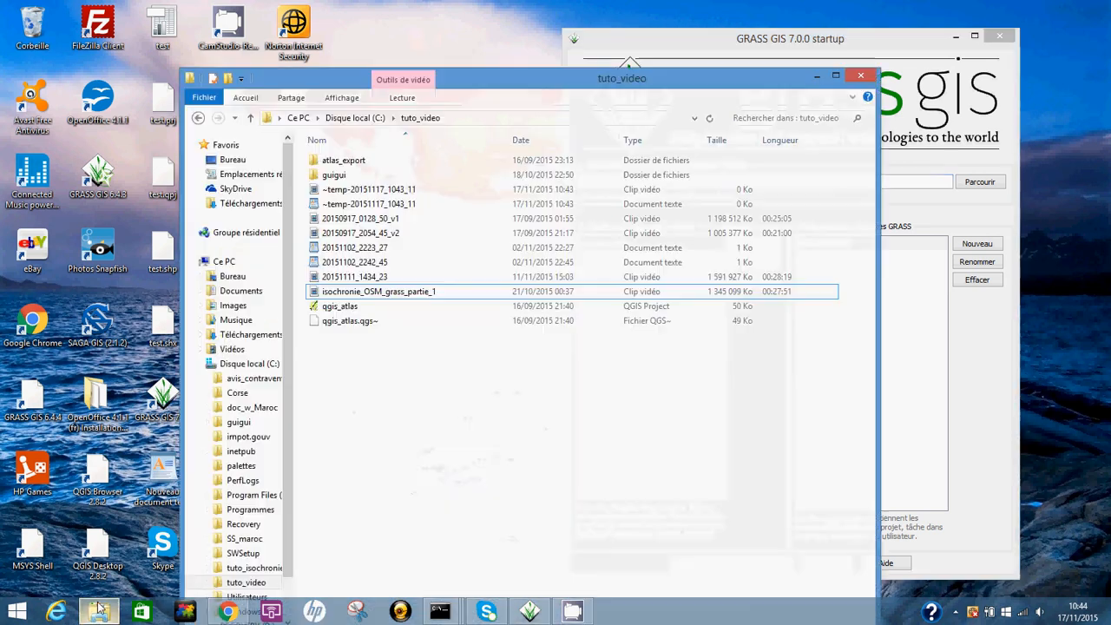
drag(502, 82, 424, 15)
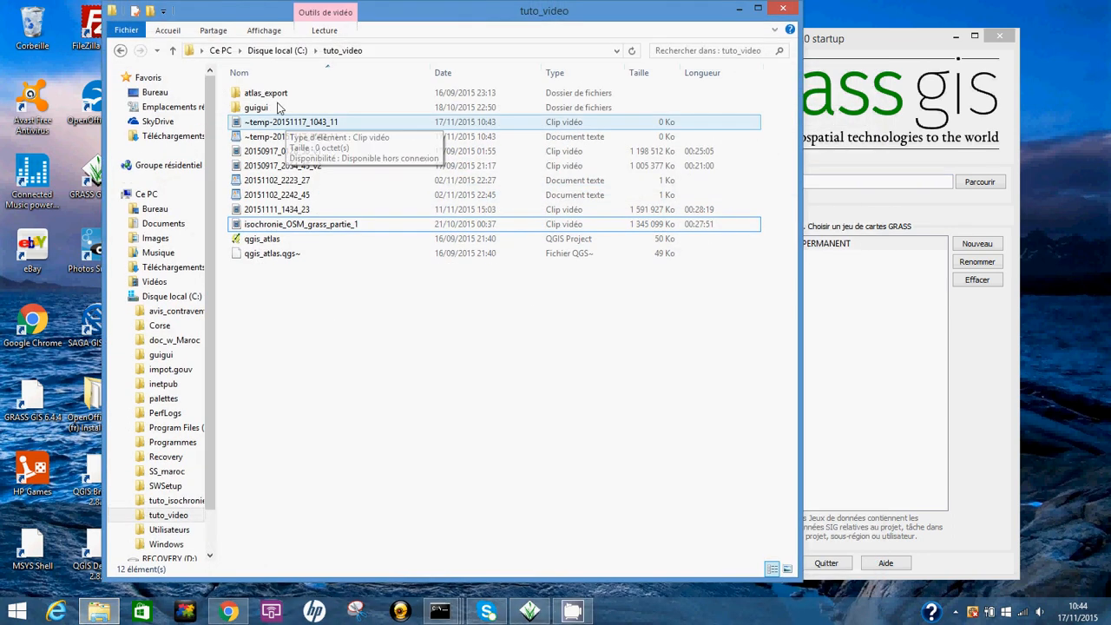
click(279, 49)
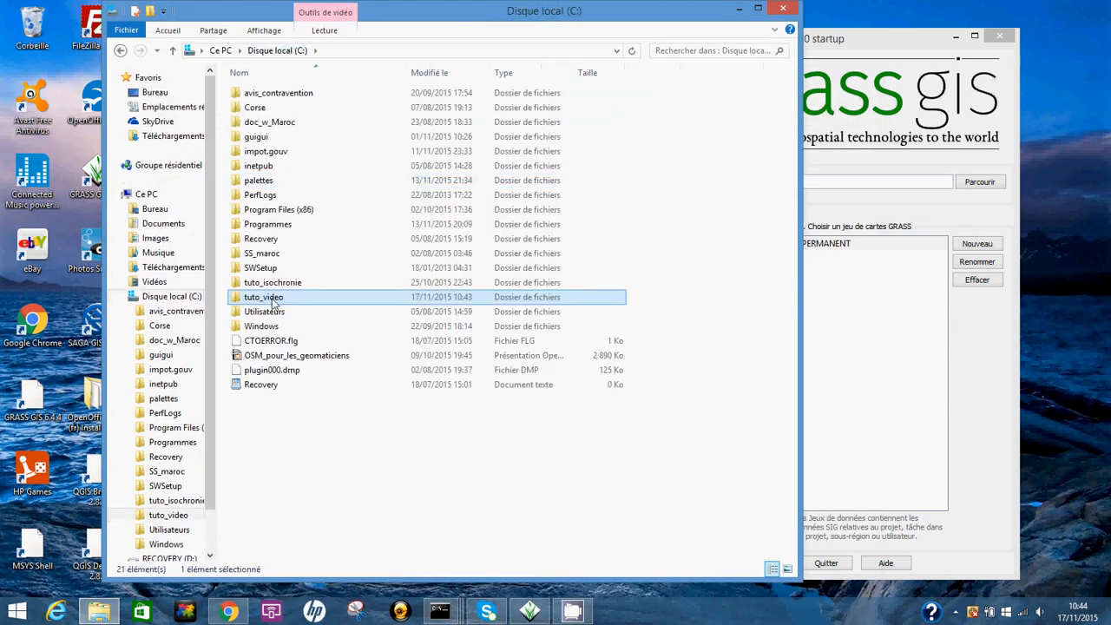
double_click(273, 285)
double_click(259, 93)
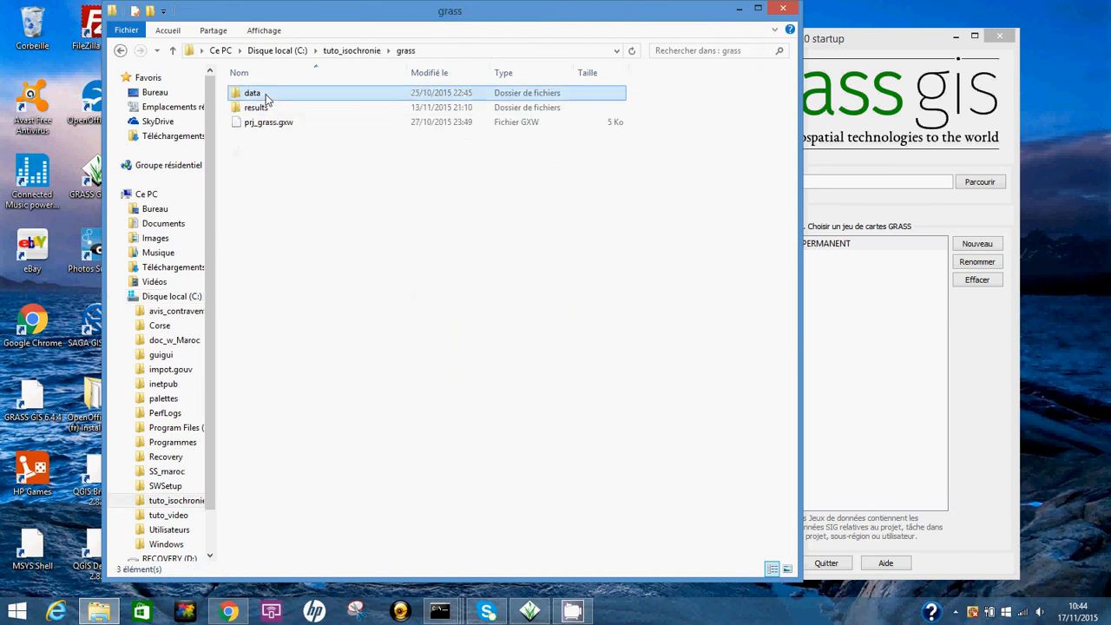
- Create a new folder named data_v2 inside the grass folder
right_click(285, 171)
mouse_move(351, 348)
click(544, 350)
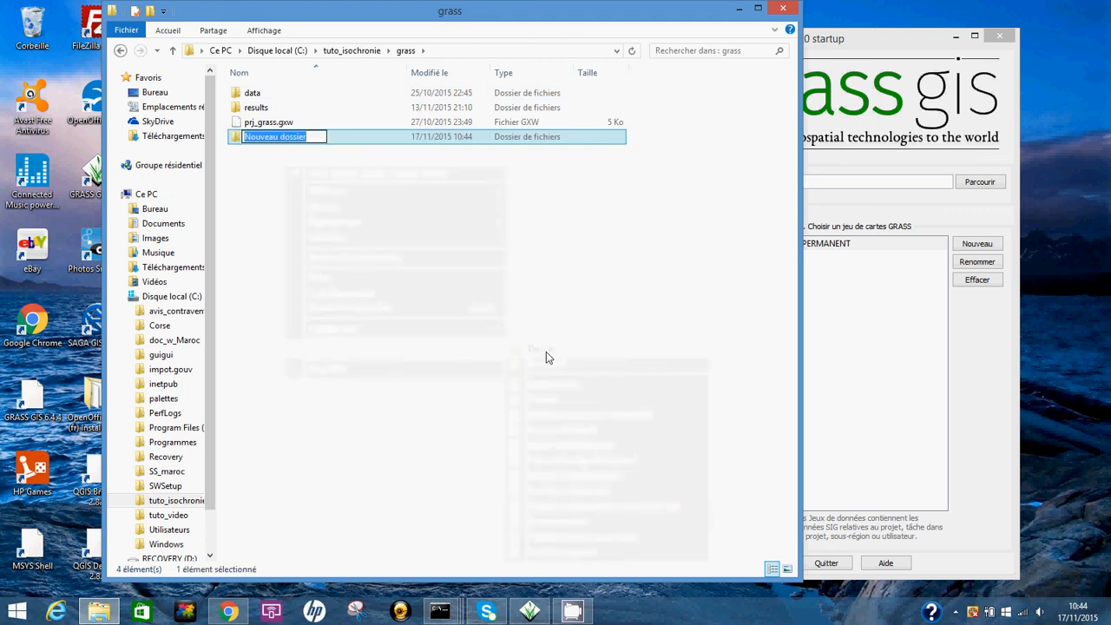
text(data_v2)
key(Return)
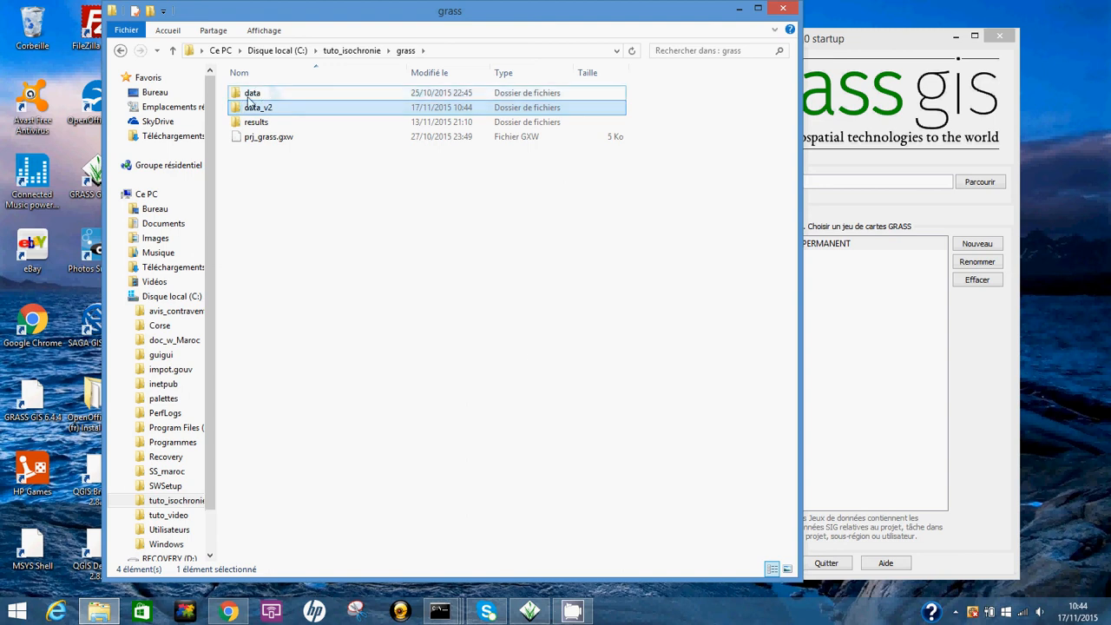
click(310, 222)
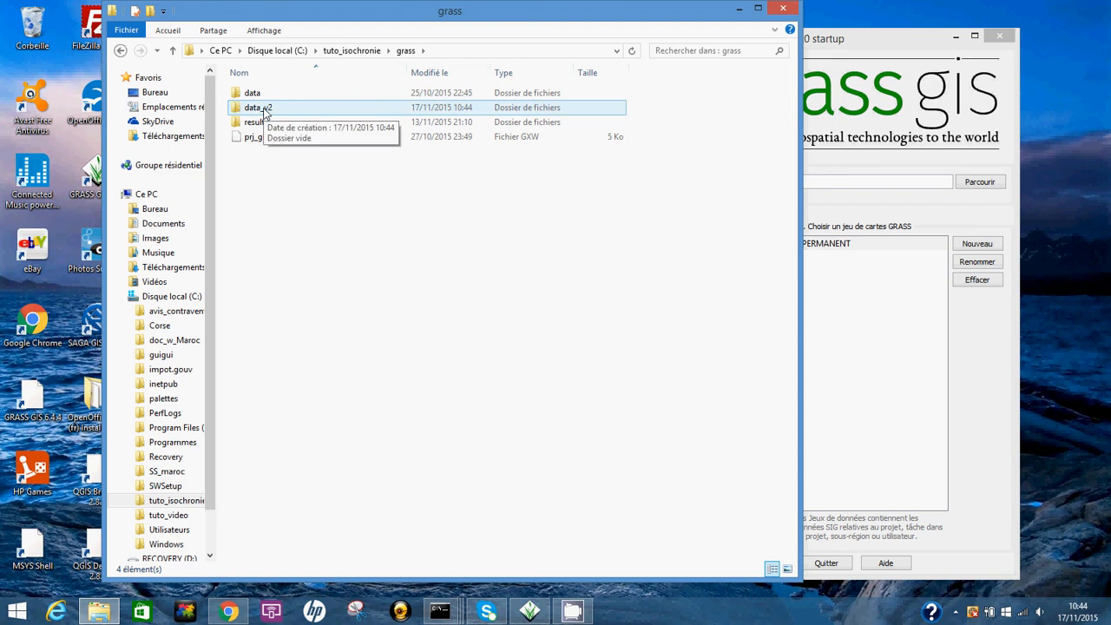
- Copy the data_v2 folder's path and, back in GRASS GIS startup, set the data directory to C:\tuto_isochronie\grass\data_v2
double_click(259, 107)
click(483, 52)
key(ctrl+c)
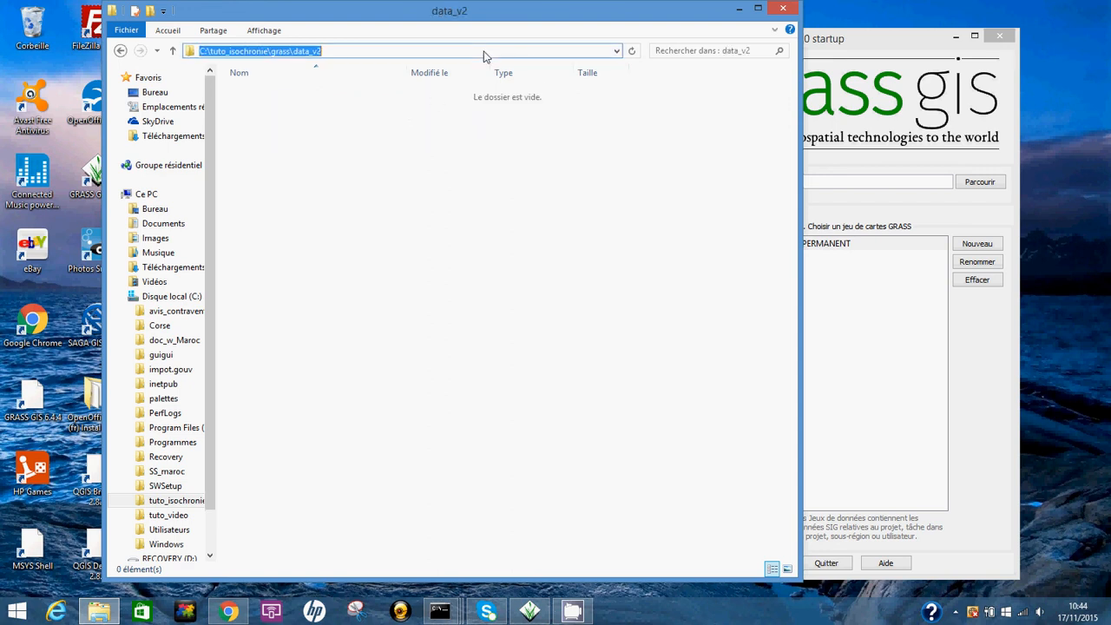
click(739, 10)
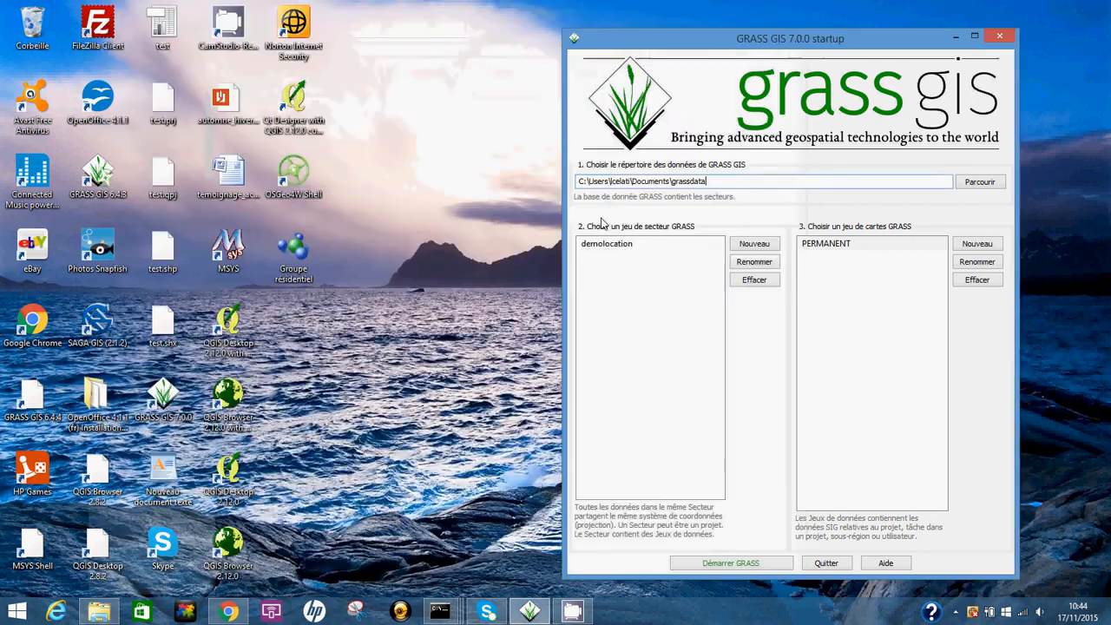
drag(717, 184, 509, 171)
key(ctrl+v)
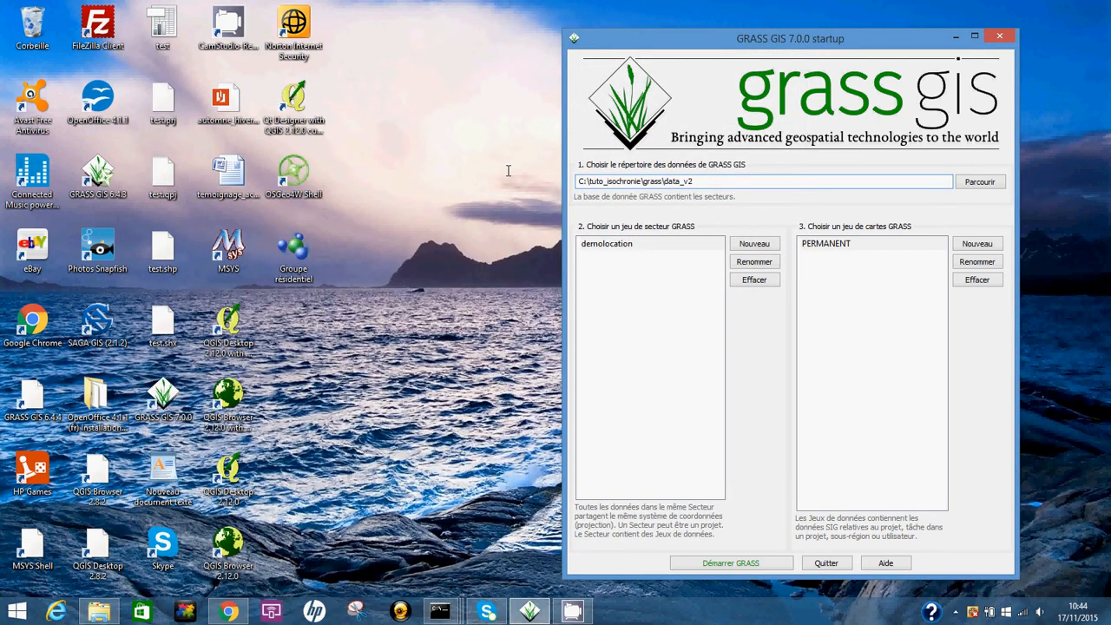
key(Return)
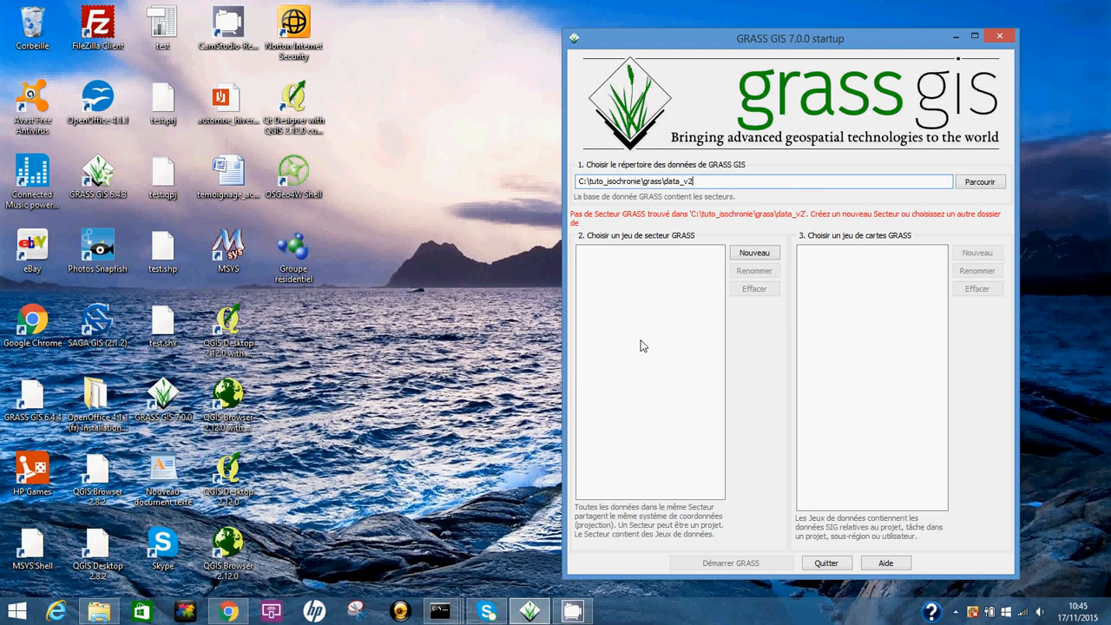
- Start a new GRASS location in the data_v2 directory and name it Ile_de_france, leaving its title empty
click(752, 254)
drag(659, 215, 522, 214)
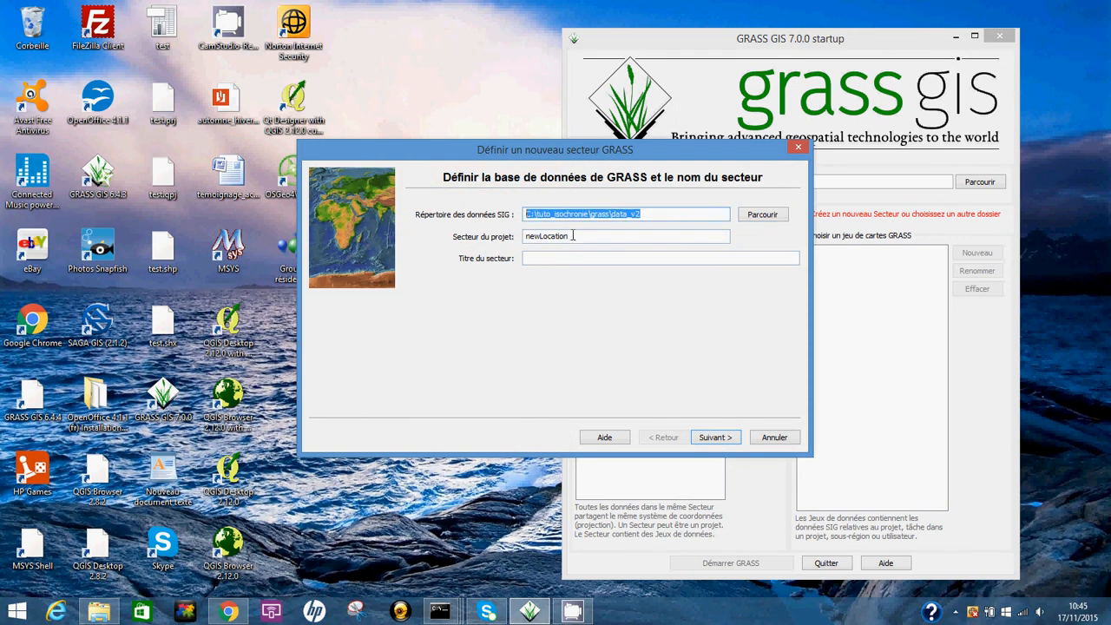
drag(576, 236, 516, 237)
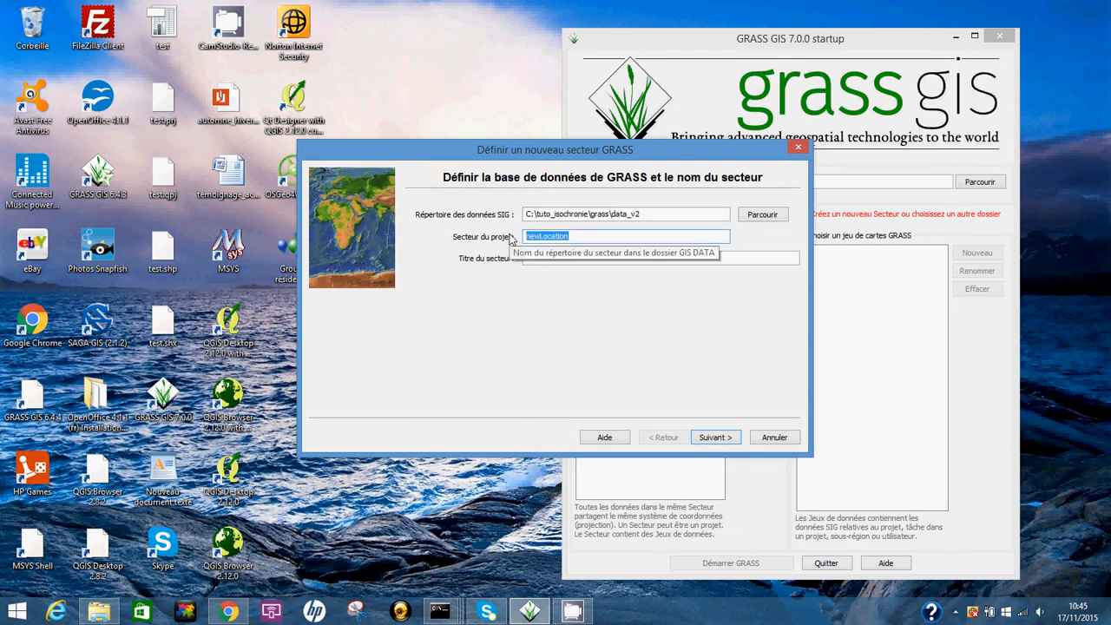
text(Ile_de_france)
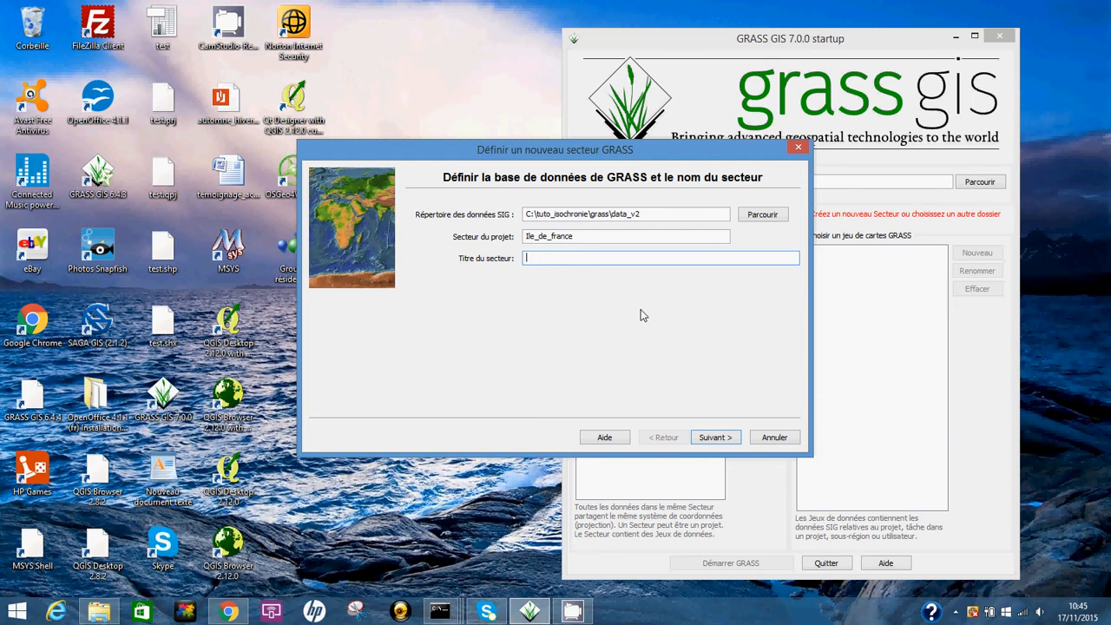
click(720, 439)
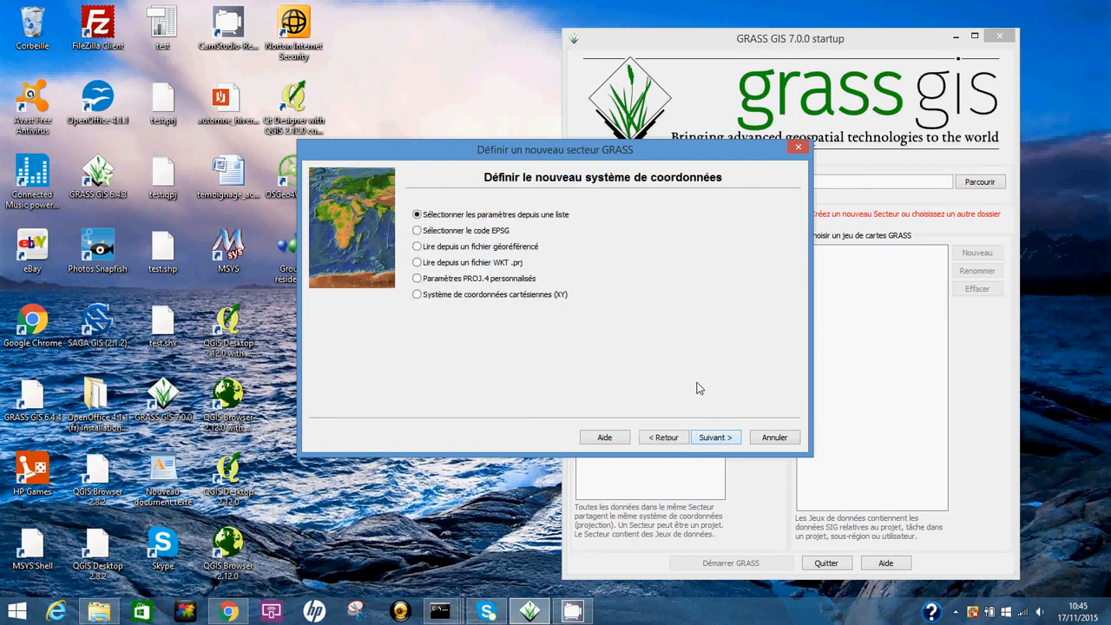
- Define the location's coordinate system by EPSG code, choosing 2154 (RGF93 / Lambert-93)
click(417, 230)
click(715, 436)
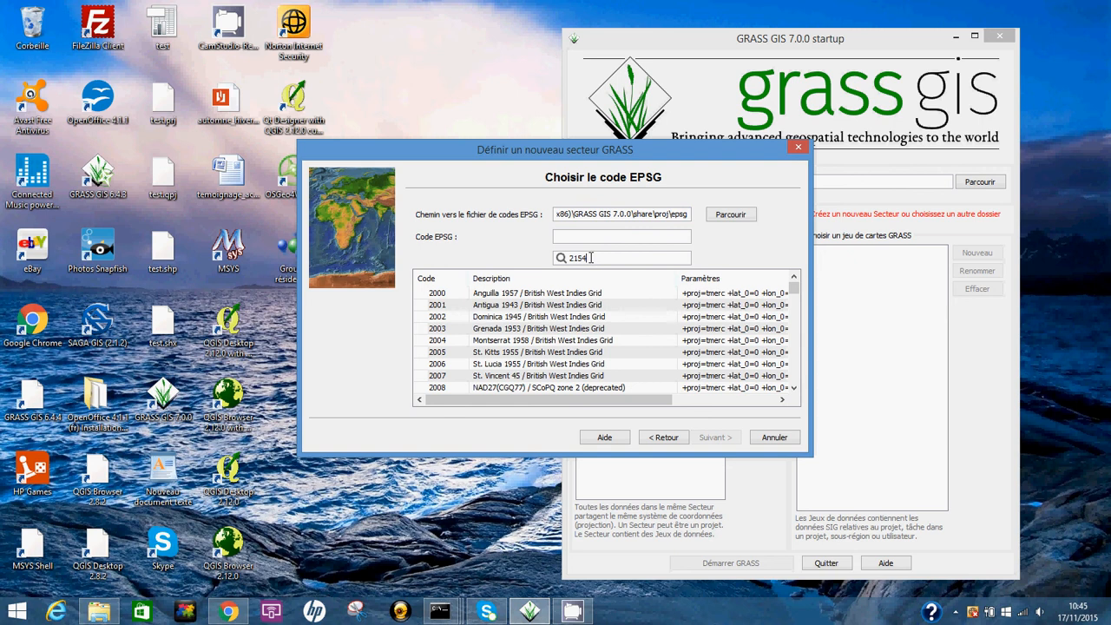
click(525, 292)
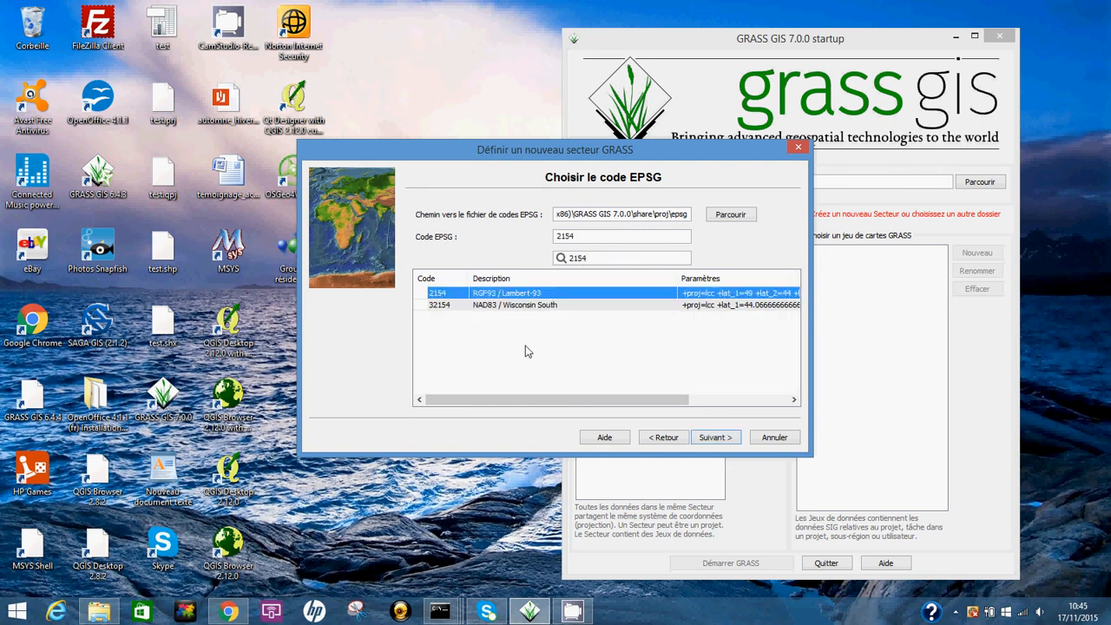
click(736, 442)
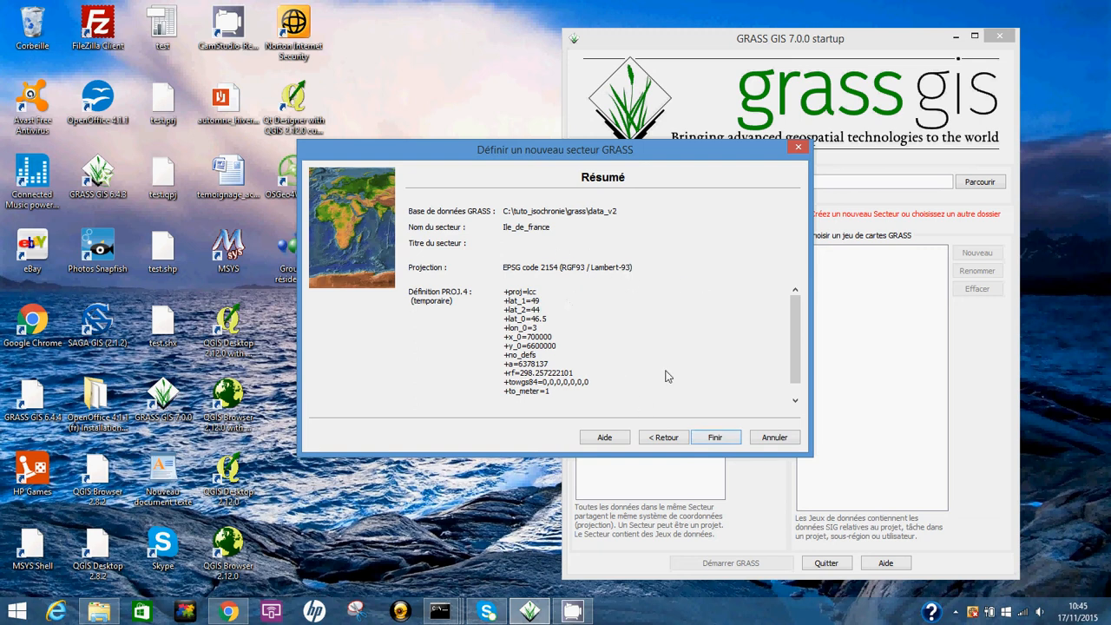
- Finish creating the Ile_de_france location and decline defining the default region's extent and resolution
click(714, 437)
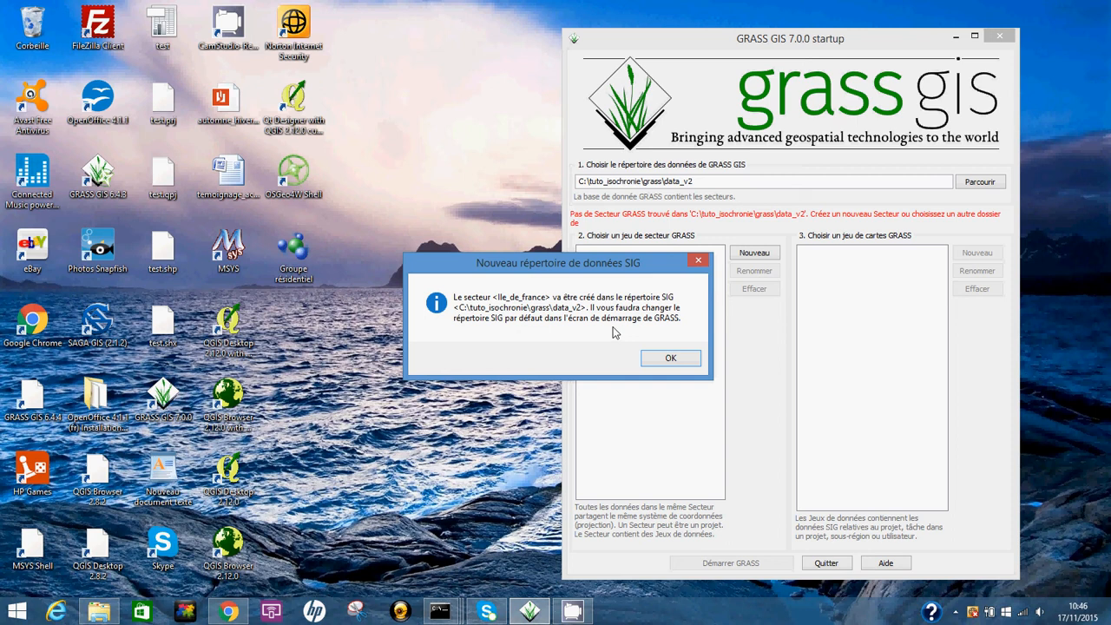
click(678, 361)
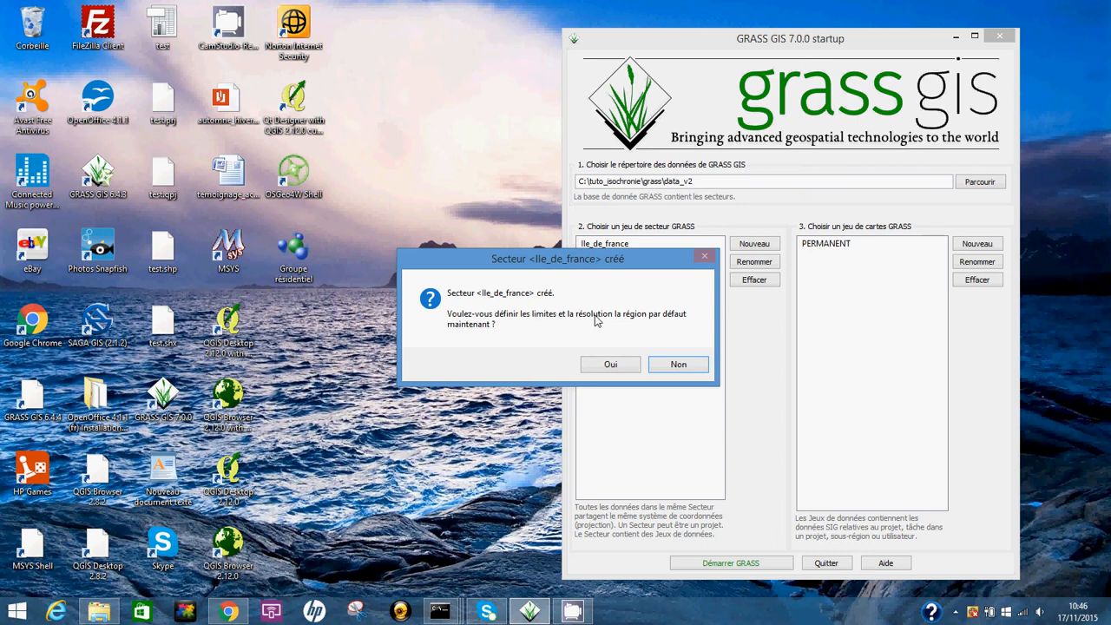
click(693, 366)
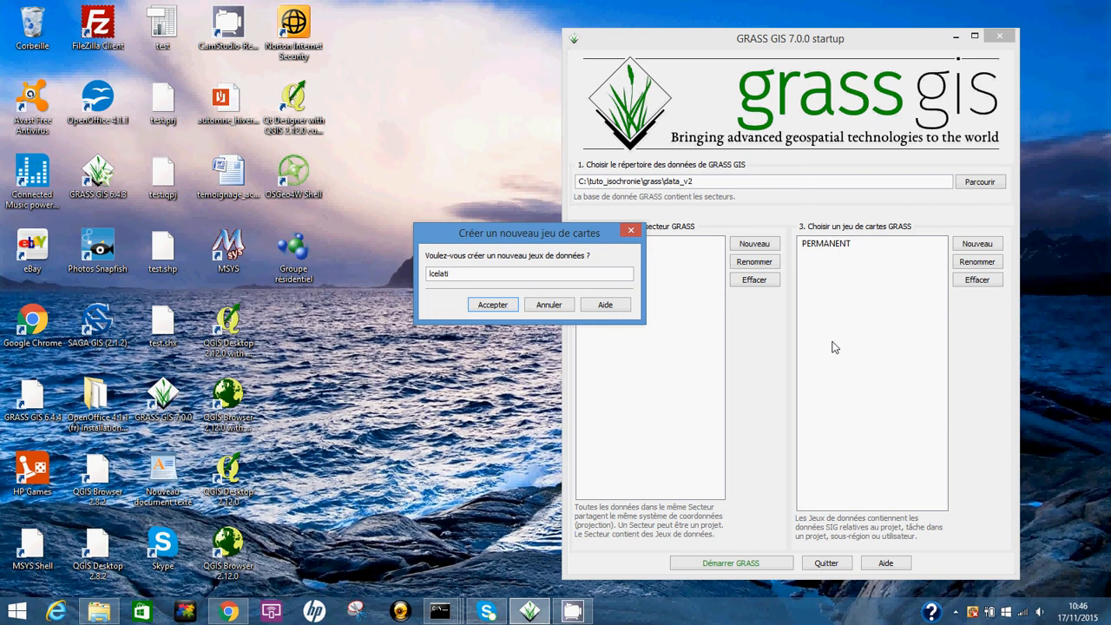
- Create a new mapset named dataset in the Ile_de_france location
double_click(461, 273)
key(BackSpace)
text(dataset)
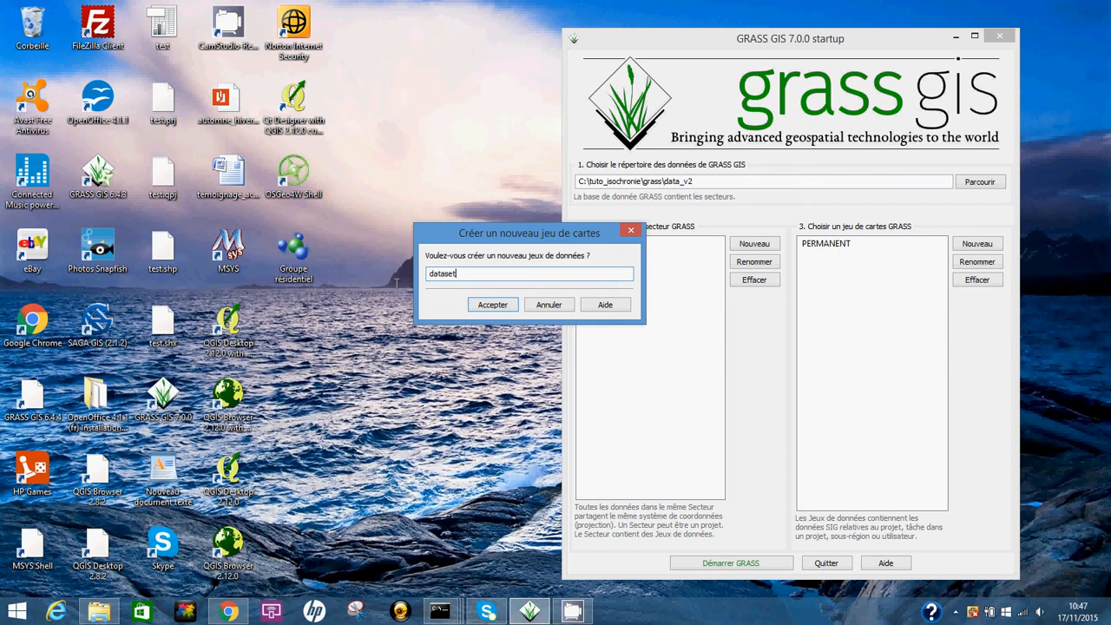
click(492, 304)
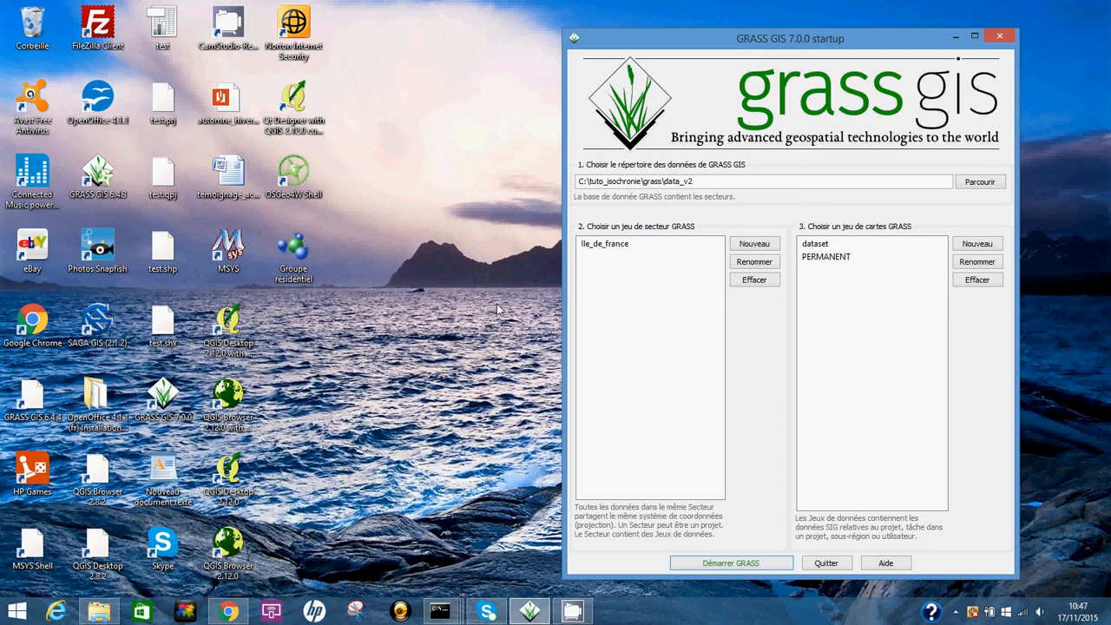
- Inspect the new database's folders in File Explorer, going from data_v2 through Ile_de_france into dataset and back up to grass
drag(743, 48, 739, 43)
click(99, 611)
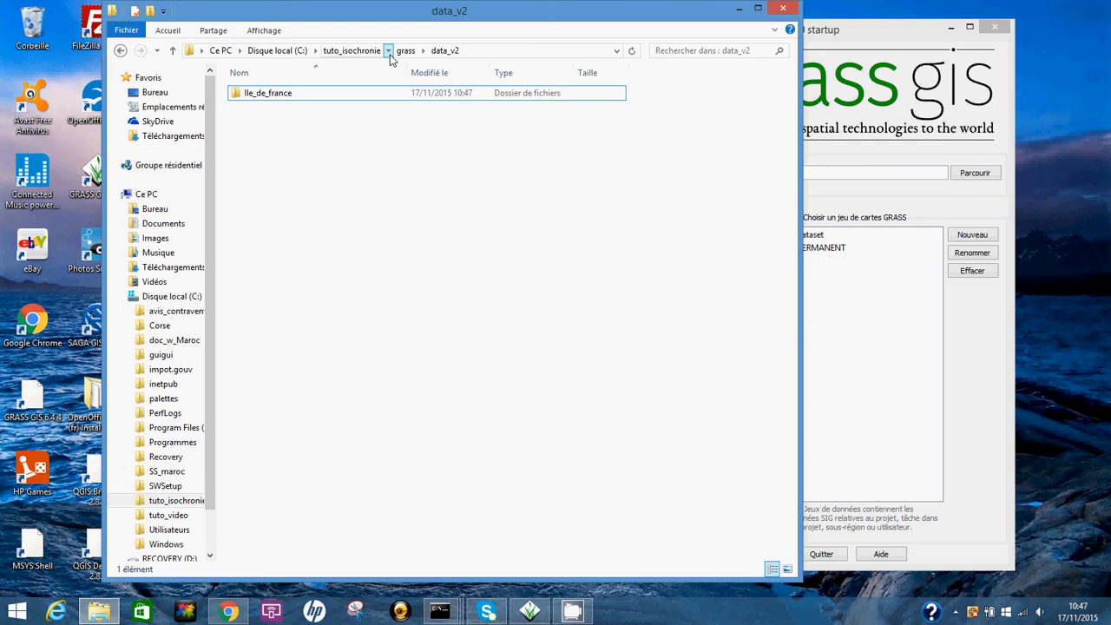
click(406, 50)
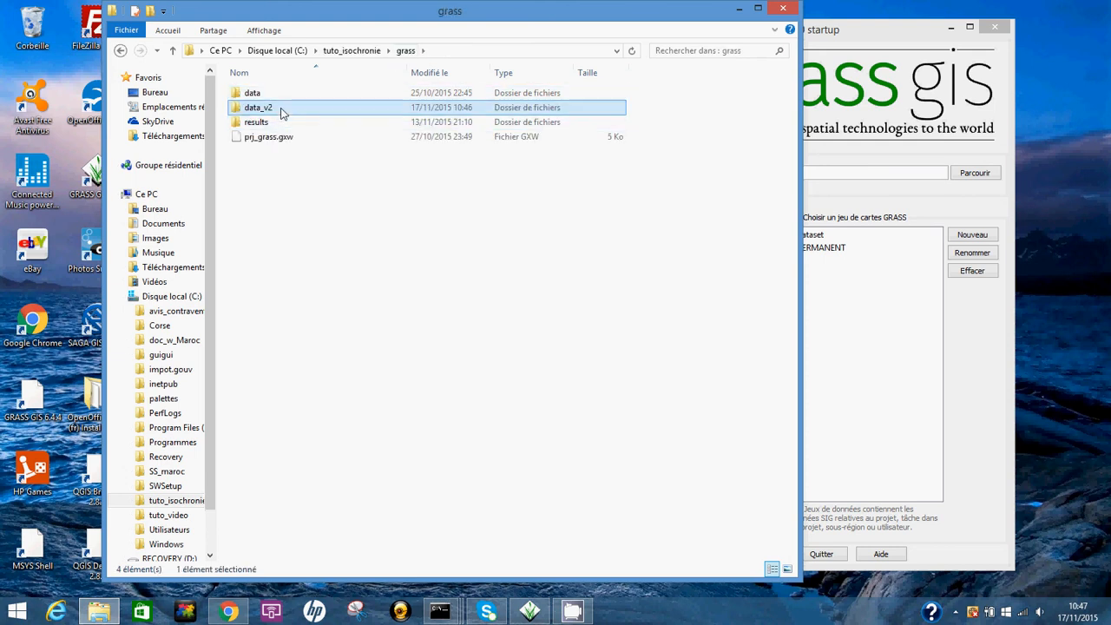
double_click(280, 109)
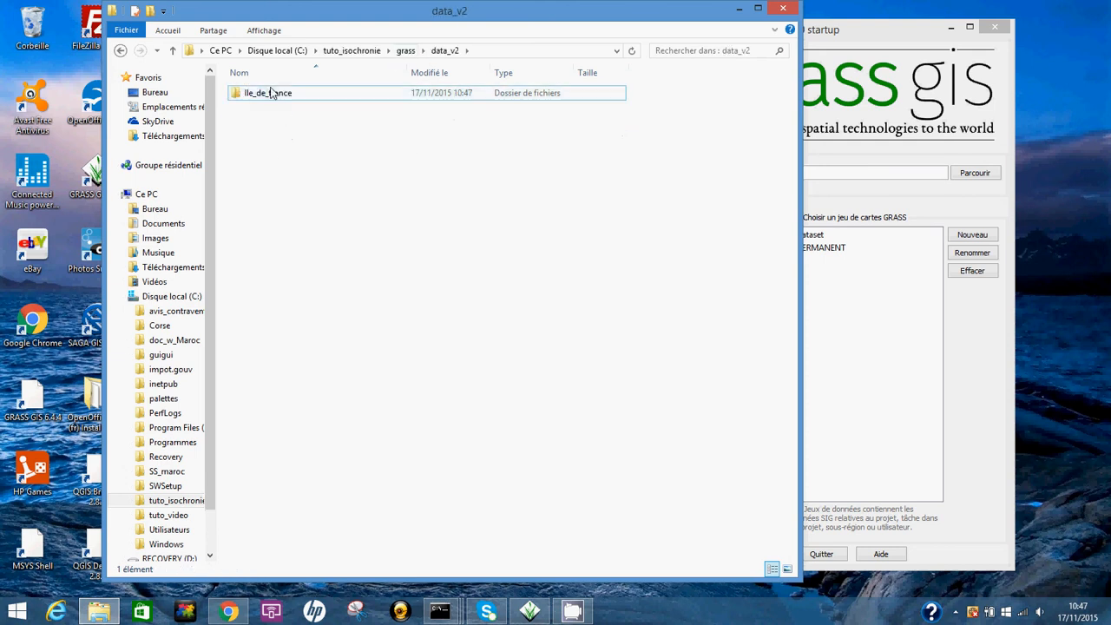
double_click(278, 95)
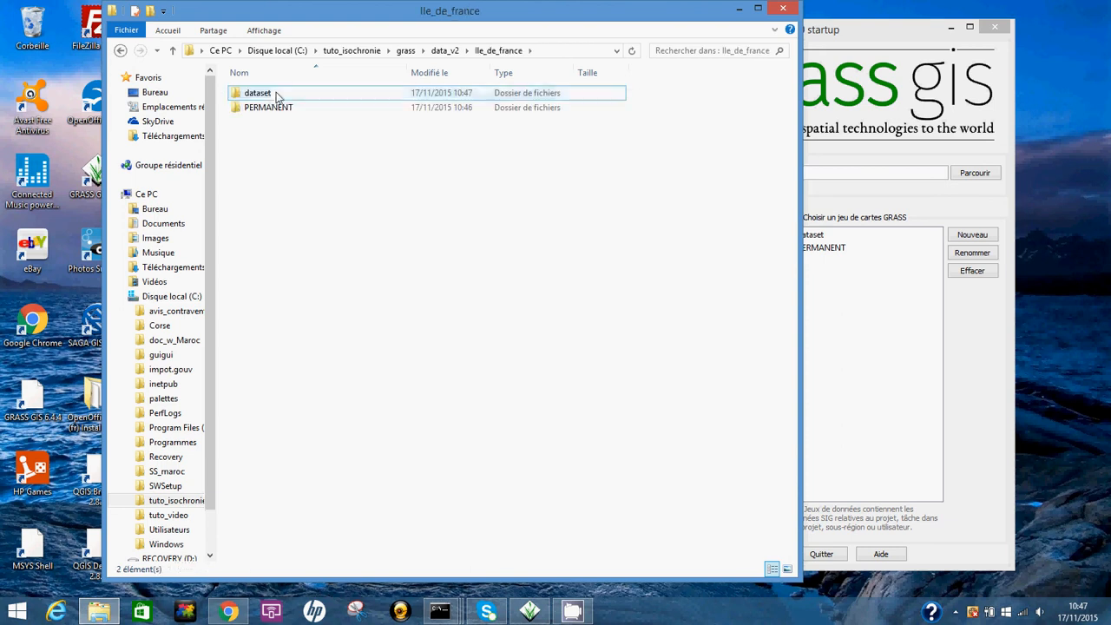
double_click(266, 95)
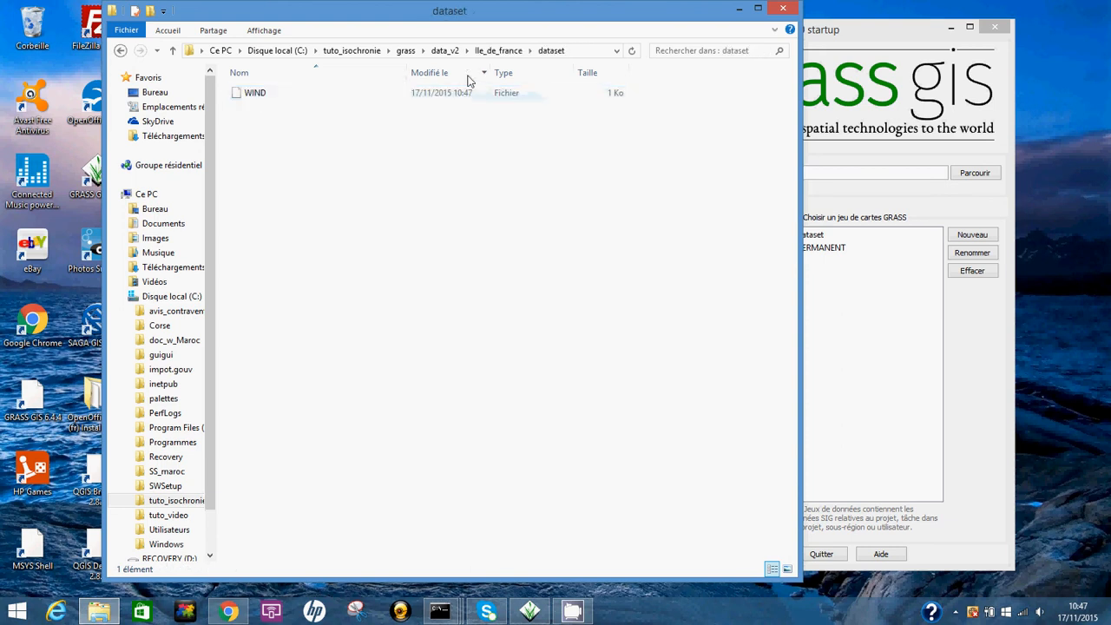
click(499, 53)
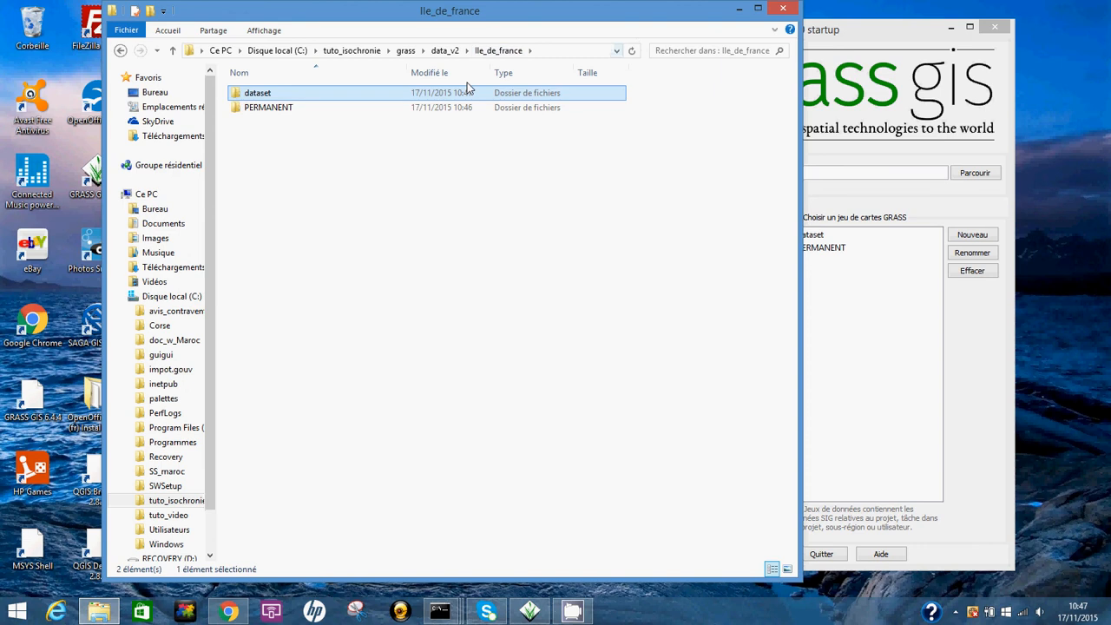
click(446, 53)
click(406, 51)
- Browse the existing data database down to newLocation's carto mapset and examine its hist and sqlite folders
click(268, 98)
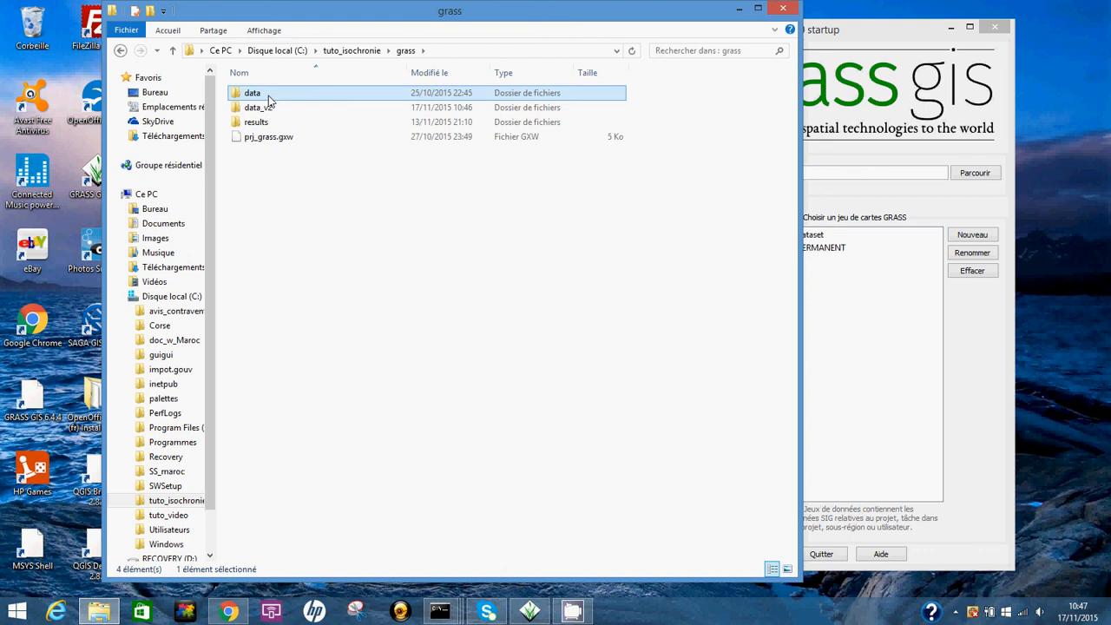
double_click(268, 98)
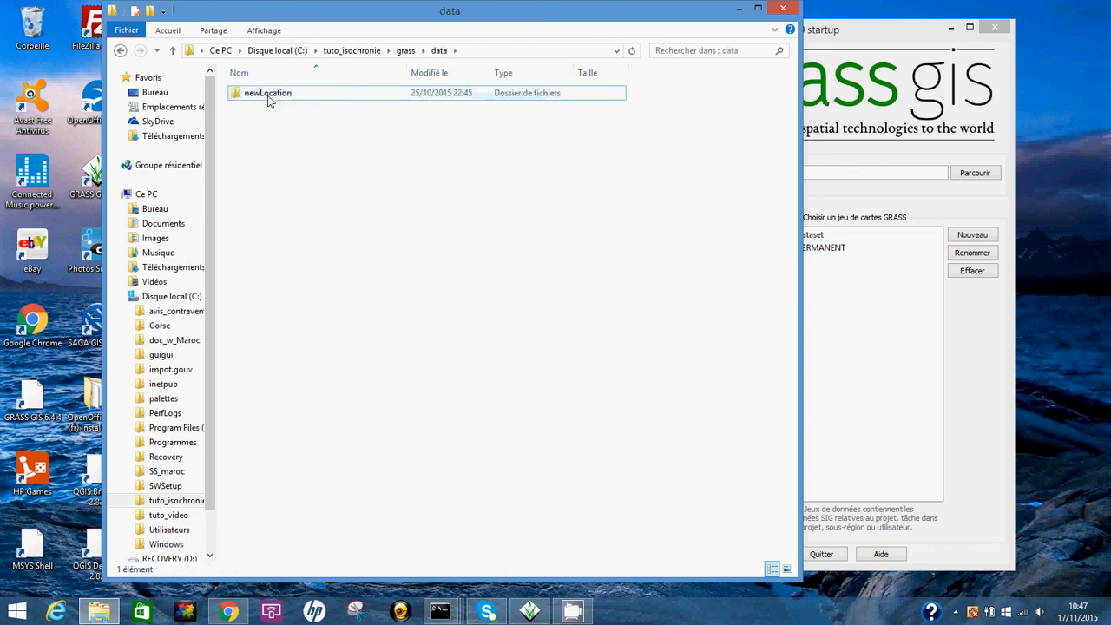
double_click(268, 98)
double_click(268, 99)
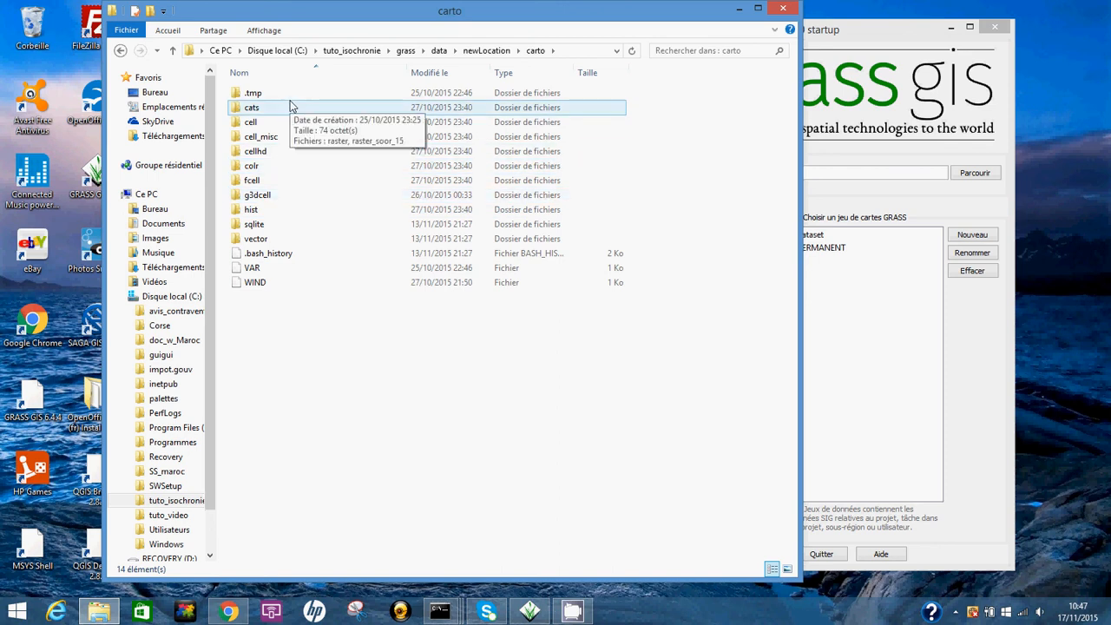
double_click(275, 216)
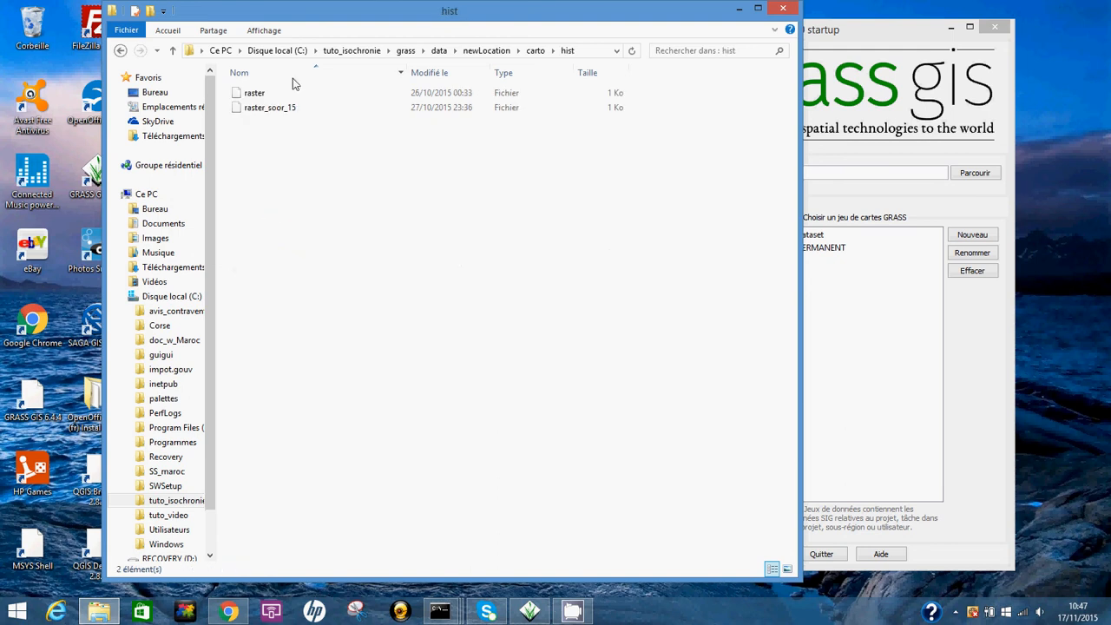
click(535, 50)
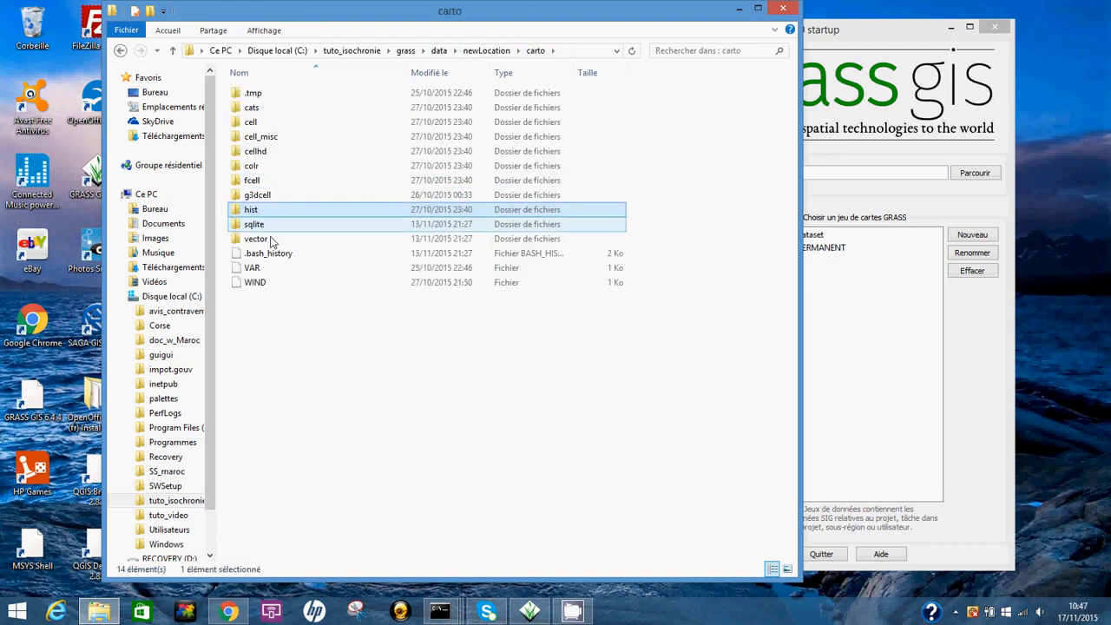
double_click(265, 226)
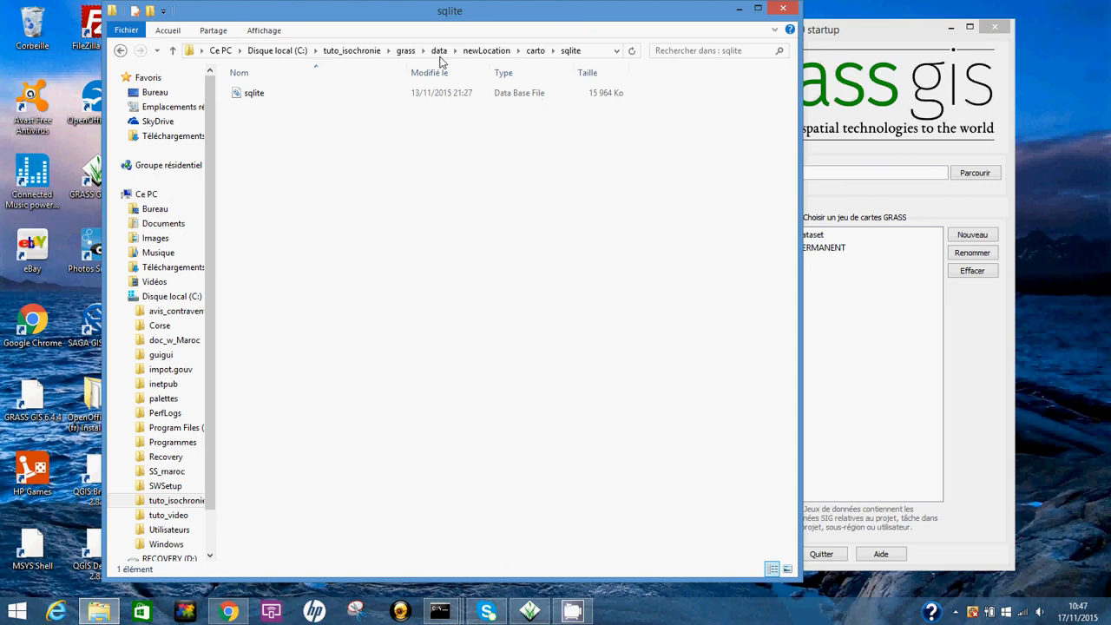
- Examine the contents of the fcell, cellhd and colr folders in the carto mapset
click(533, 52)
double_click(256, 181)
click(535, 52)
double_click(268, 158)
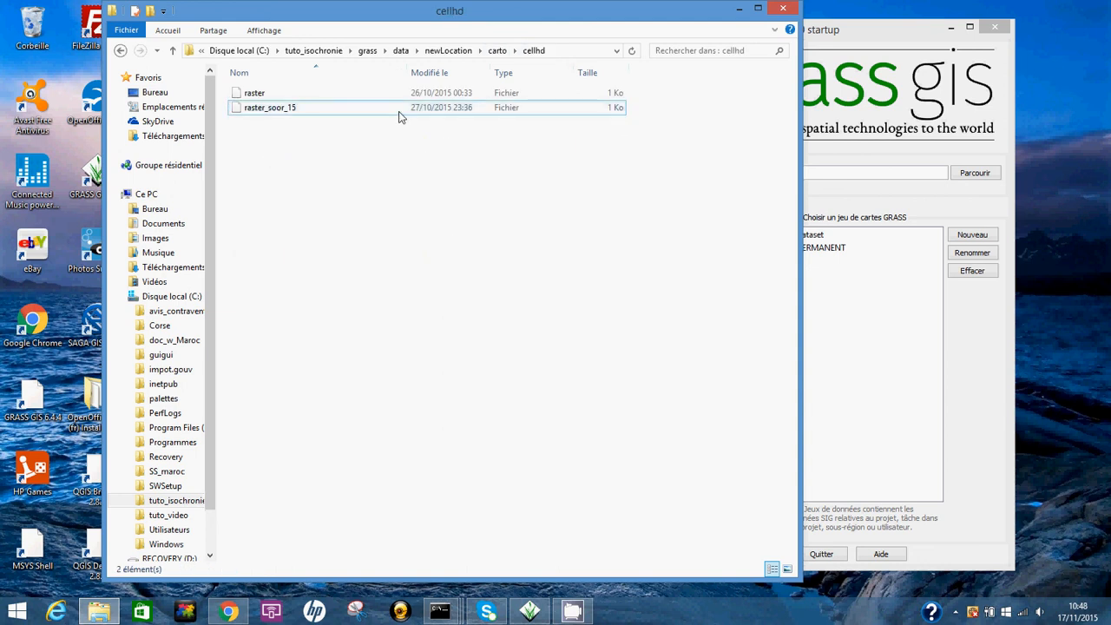
click(497, 51)
click(266, 172)
double_click(266, 172)
click(536, 50)
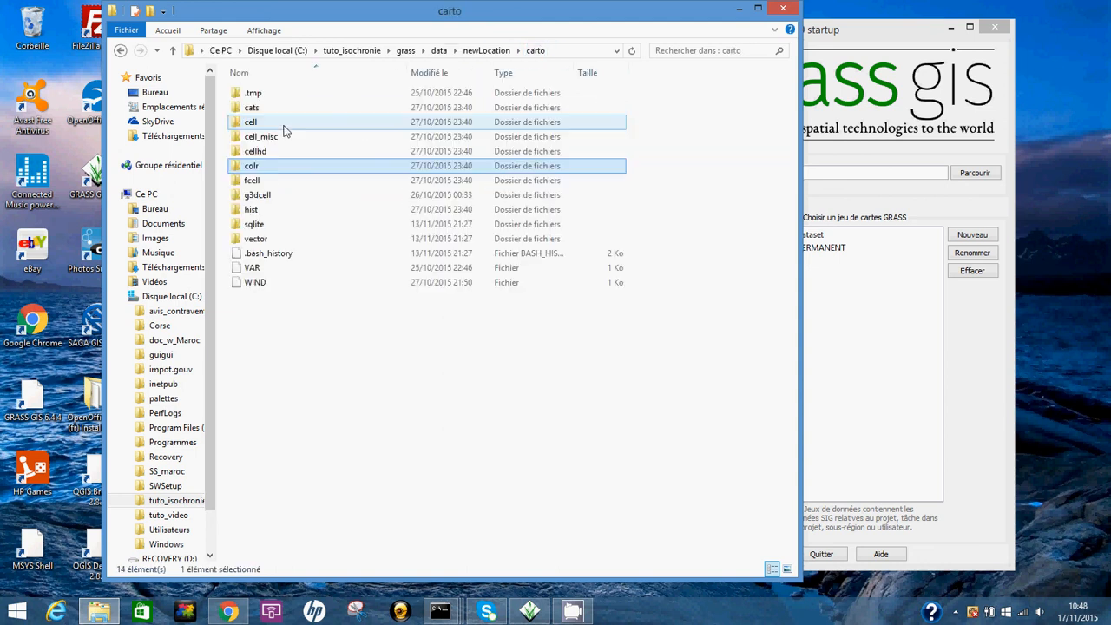
- Examine the carto mapset's cell_misc, cell, cats and .tmp folders
double_click(273, 142)
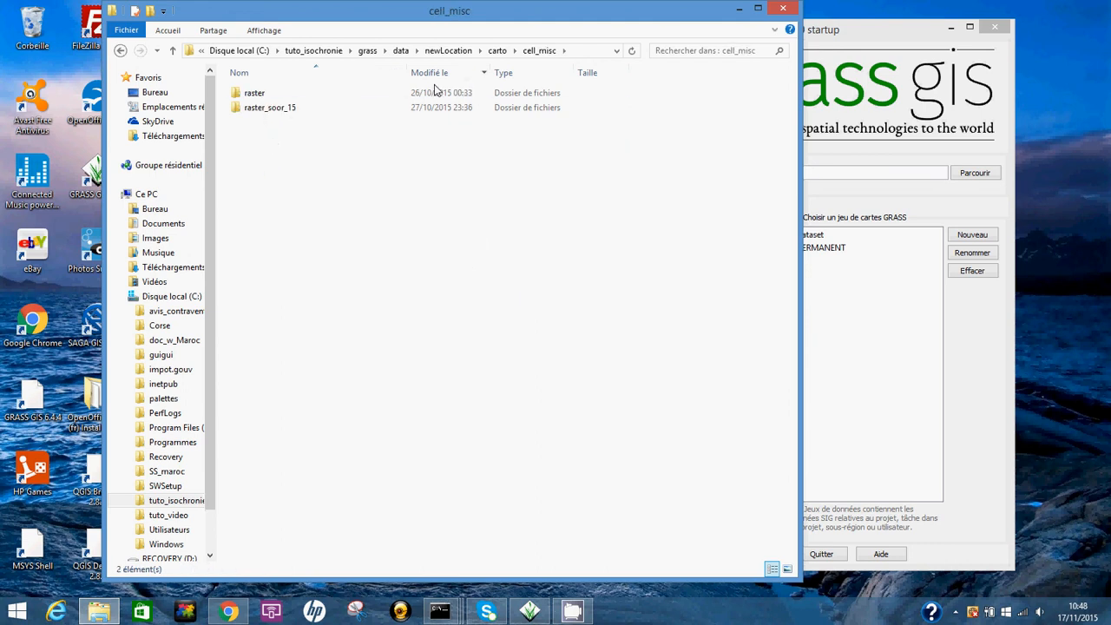
click(496, 50)
click(269, 124)
double_click(269, 124)
click(536, 50)
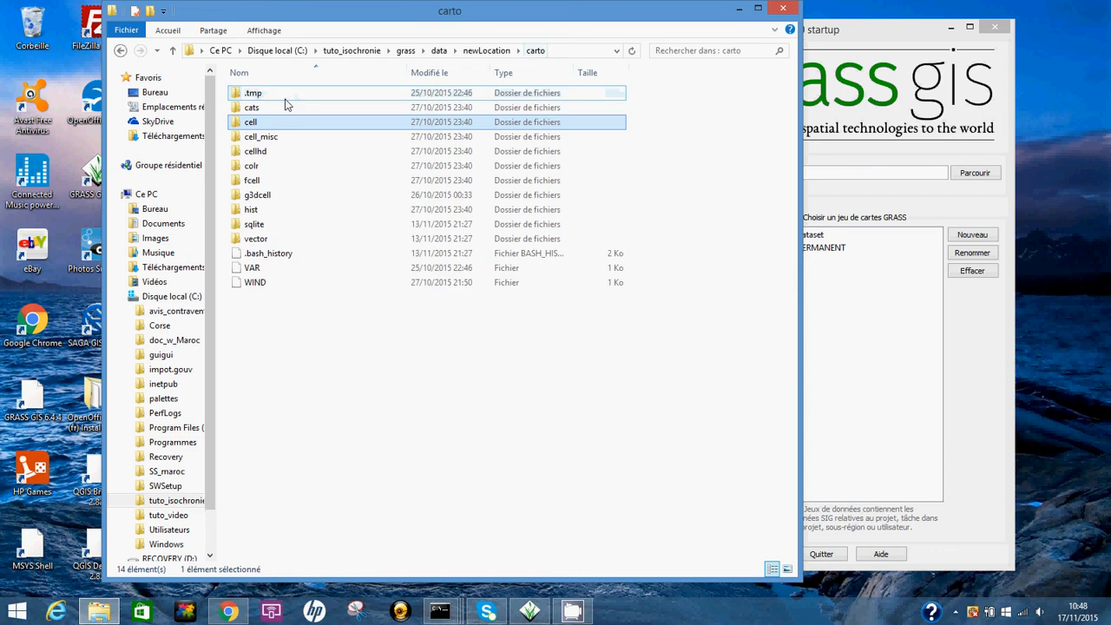
double_click(265, 107)
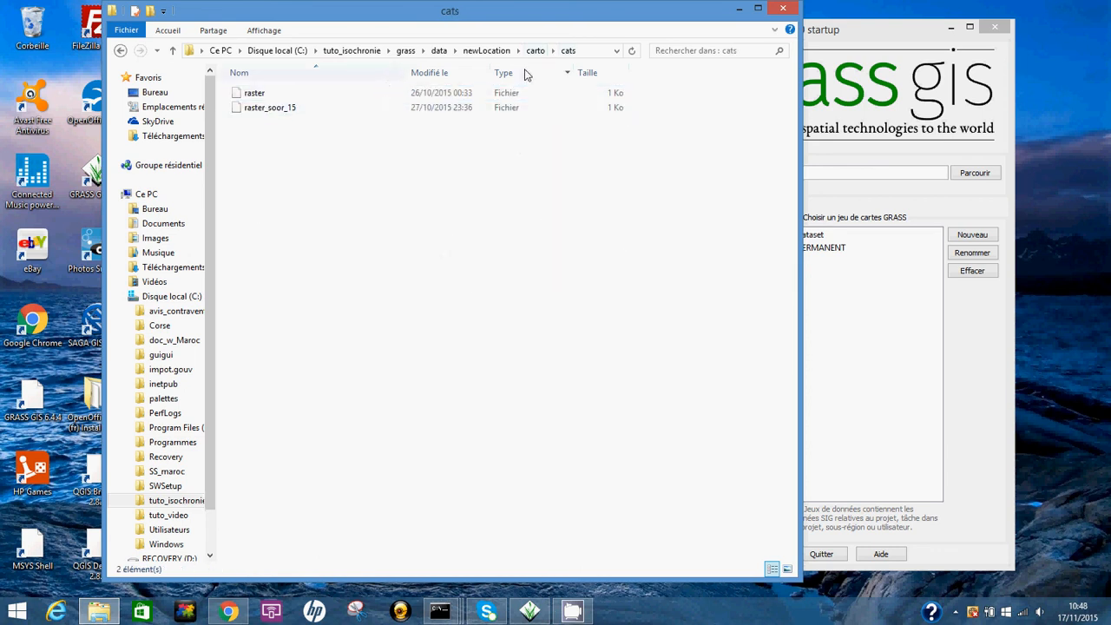
click(534, 51)
double_click(281, 93)
- Go back to the data_v2 folder and minimize the File Explorer window
click(400, 50)
click(403, 51)
click(357, 51)
double_click(253, 93)
double_click(259, 108)
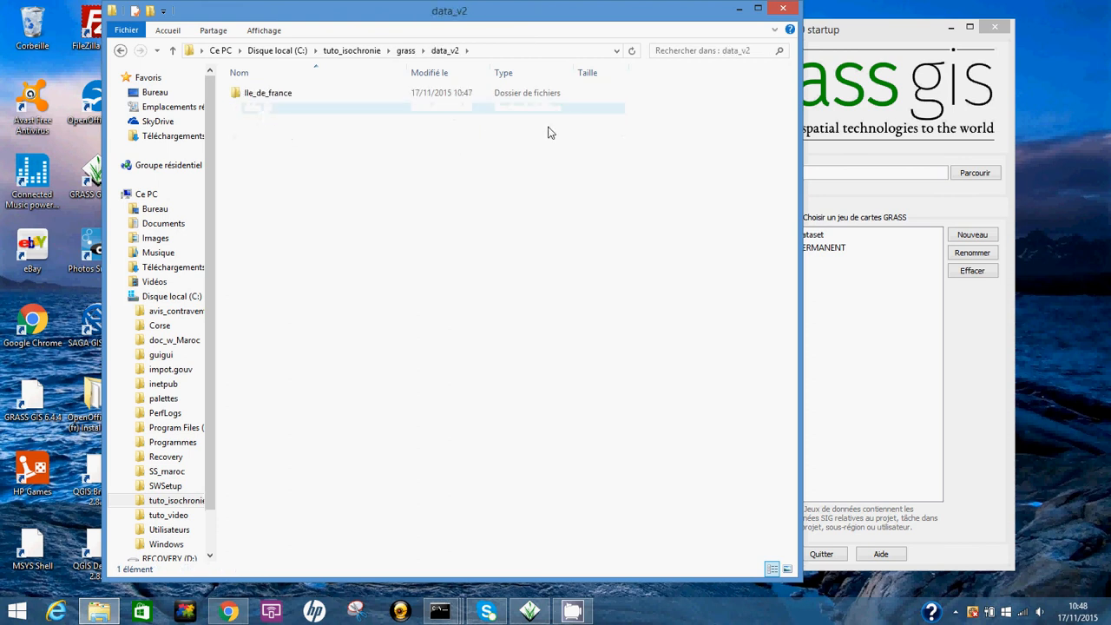
click(739, 8)
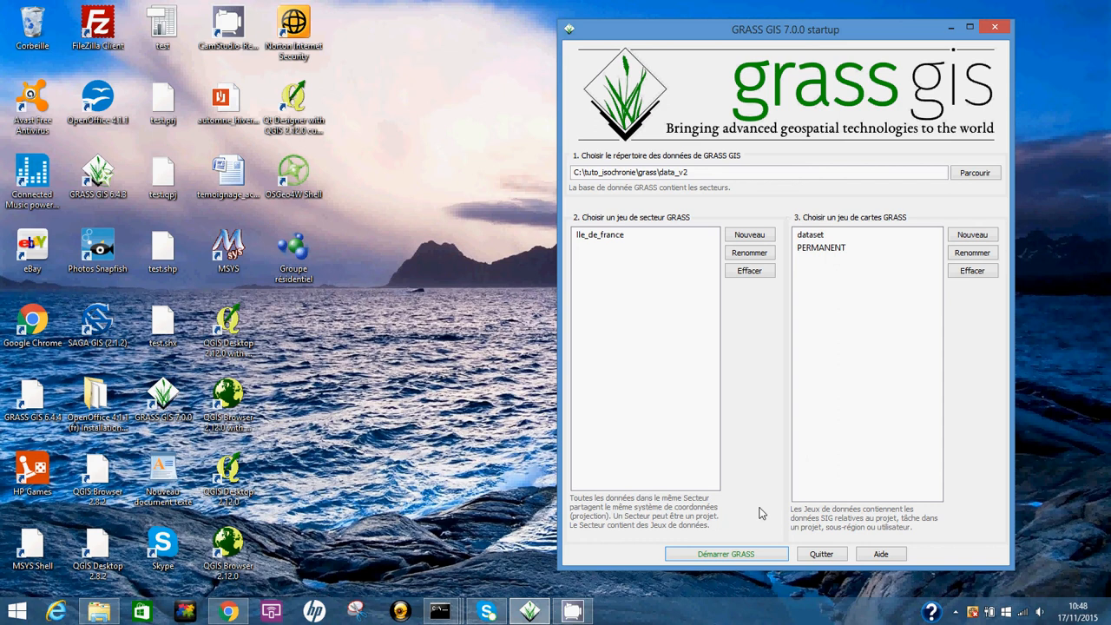
- Start GRASS with the Ile_de_france location and dataset mapset, and move the layer manager and map display windows apart
click(739, 556)
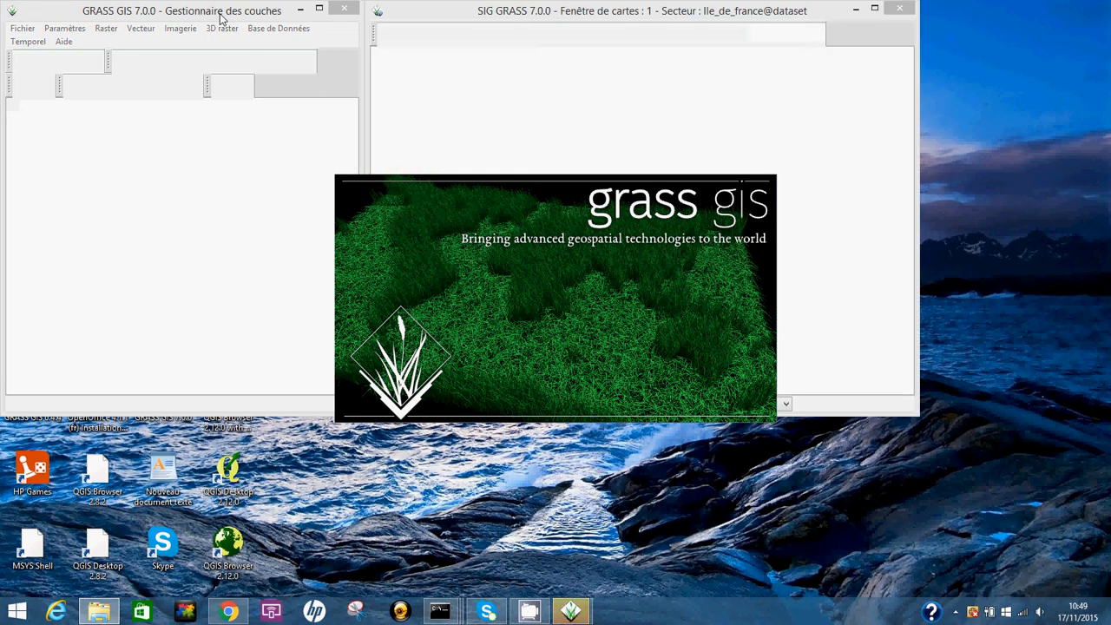
drag(562, 11, 672, 55)
drag(246, 12, 295, 38)
- Look at the GRASS GIS 7.0.0 command shell windows, bring up the one with the welcome text, and minimize it
mouse_move(452, 609)
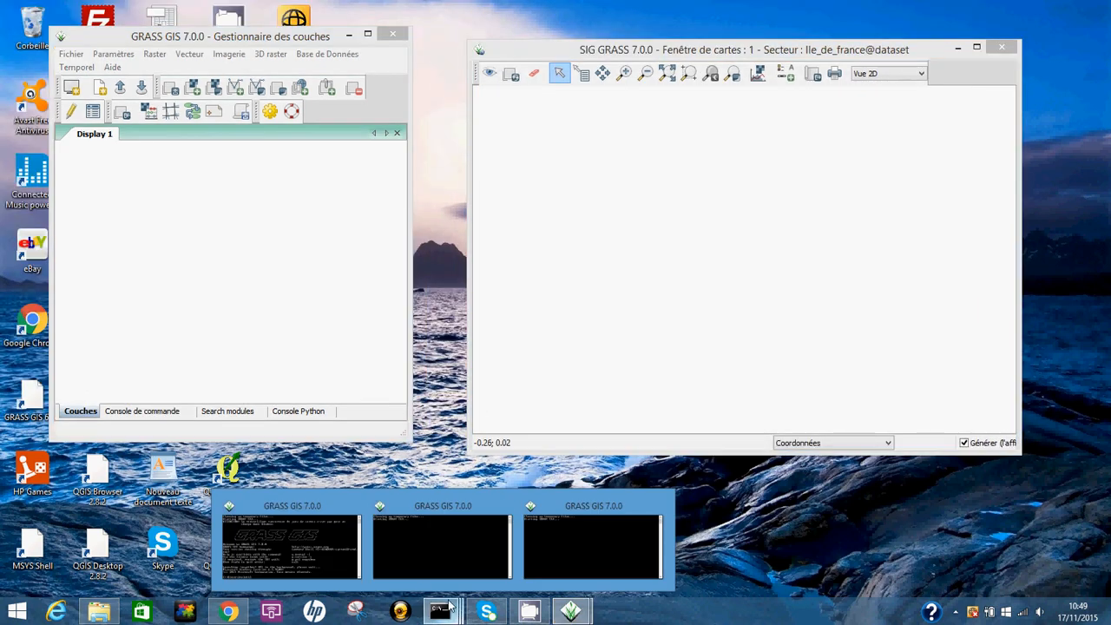
mouse_move(442, 585)
click(284, 538)
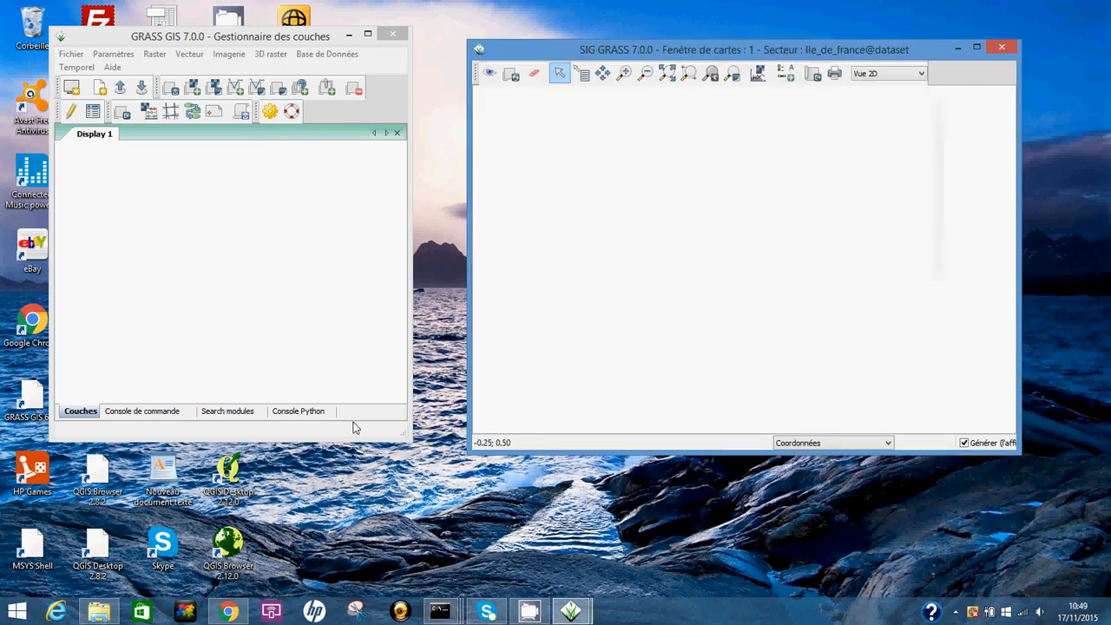
mouse_move(453, 615)
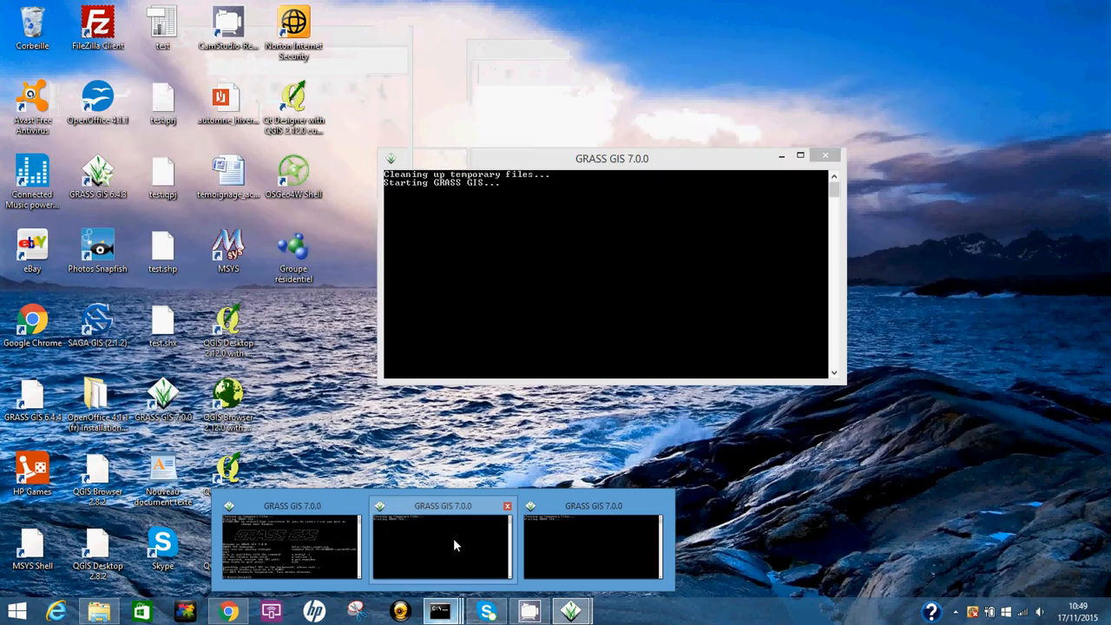
mouse_move(587, 545)
click(313, 552)
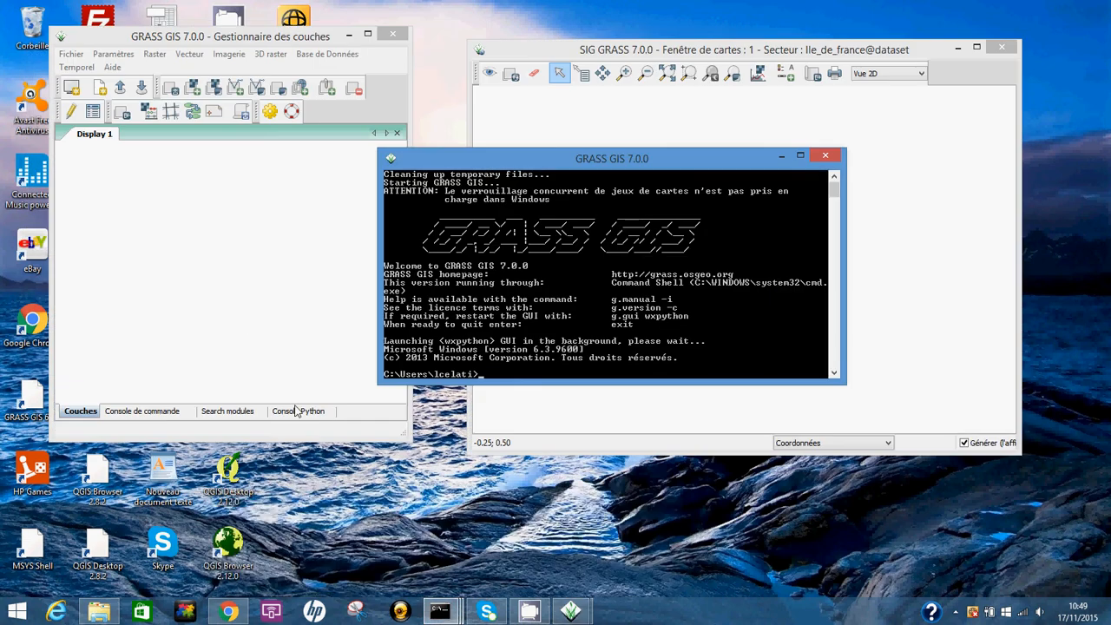
click(779, 160)
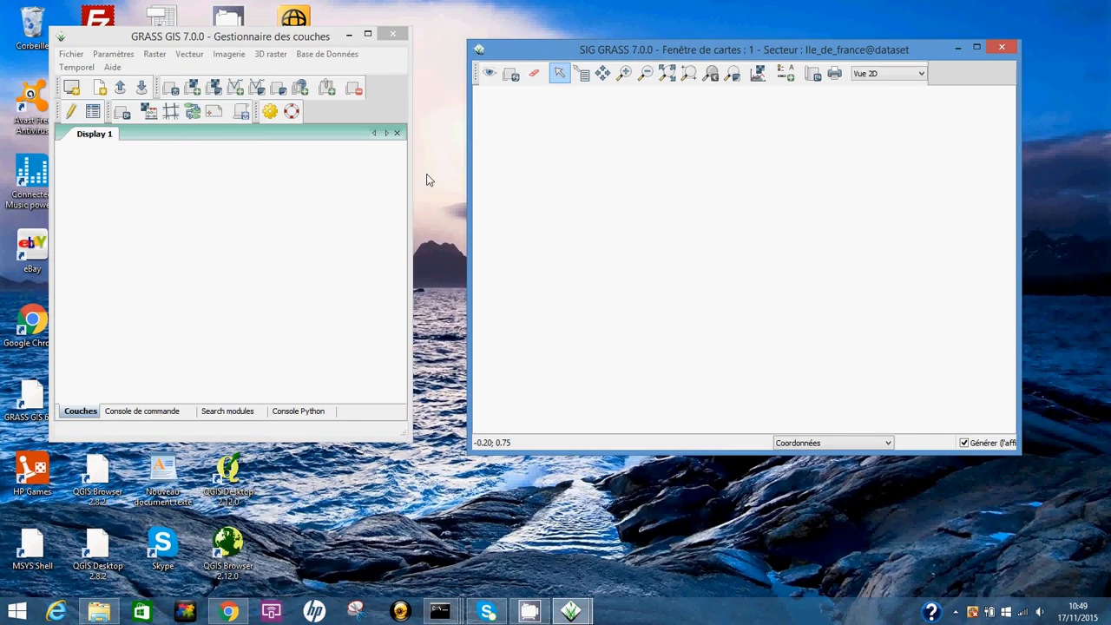
- Shift the layer manager window slightly, extend its height downward, and look through its menus
drag(229, 39, 222, 40)
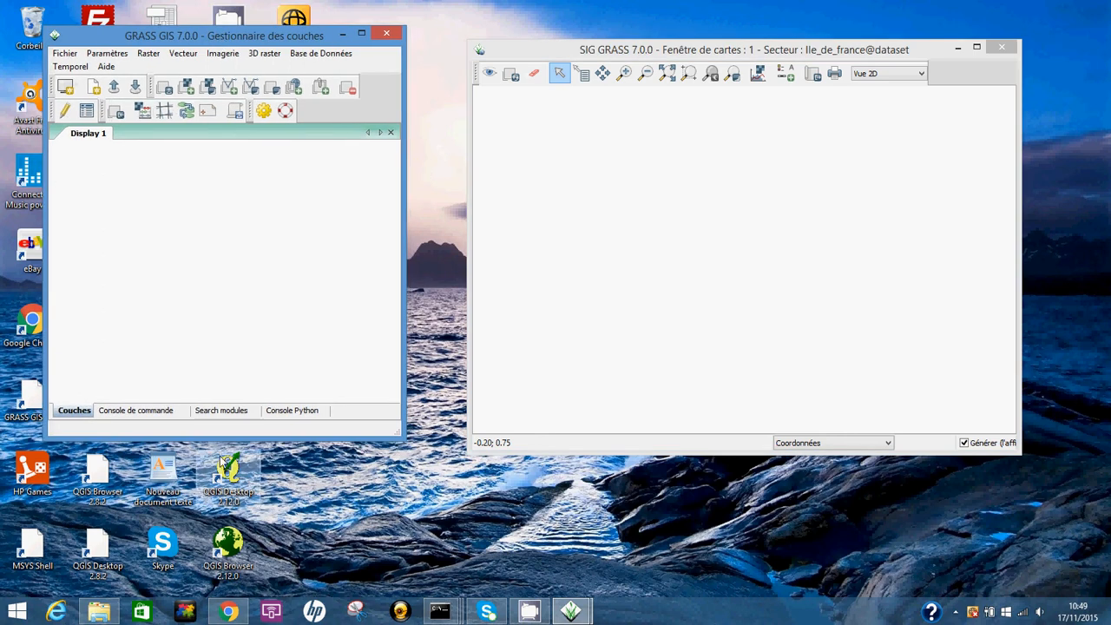
drag(217, 443, 223, 541)
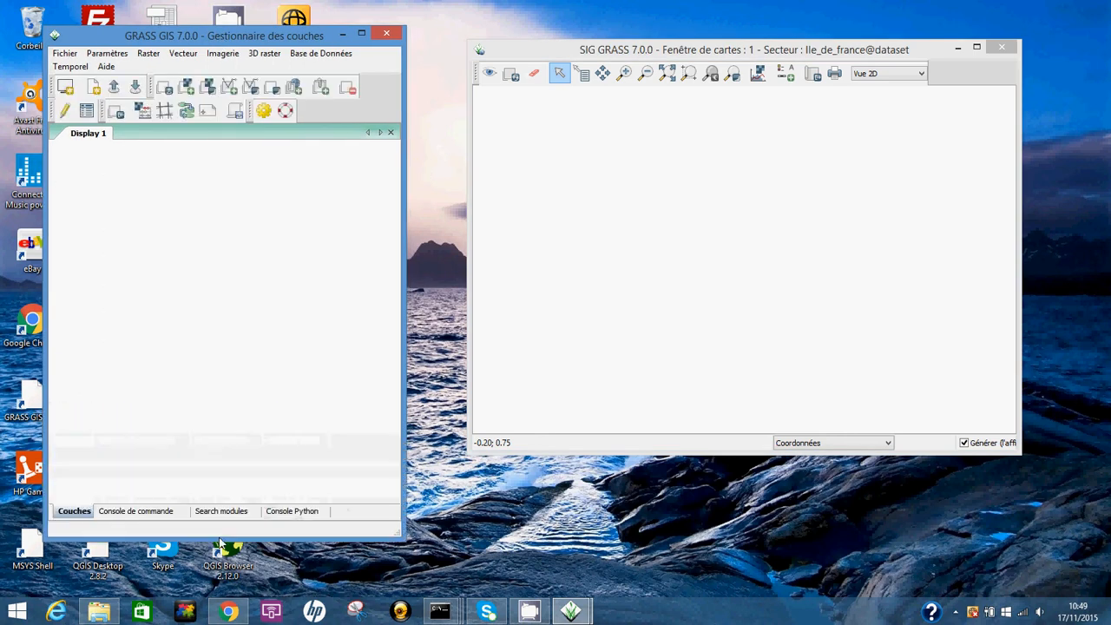
click(68, 54)
click(274, 48)
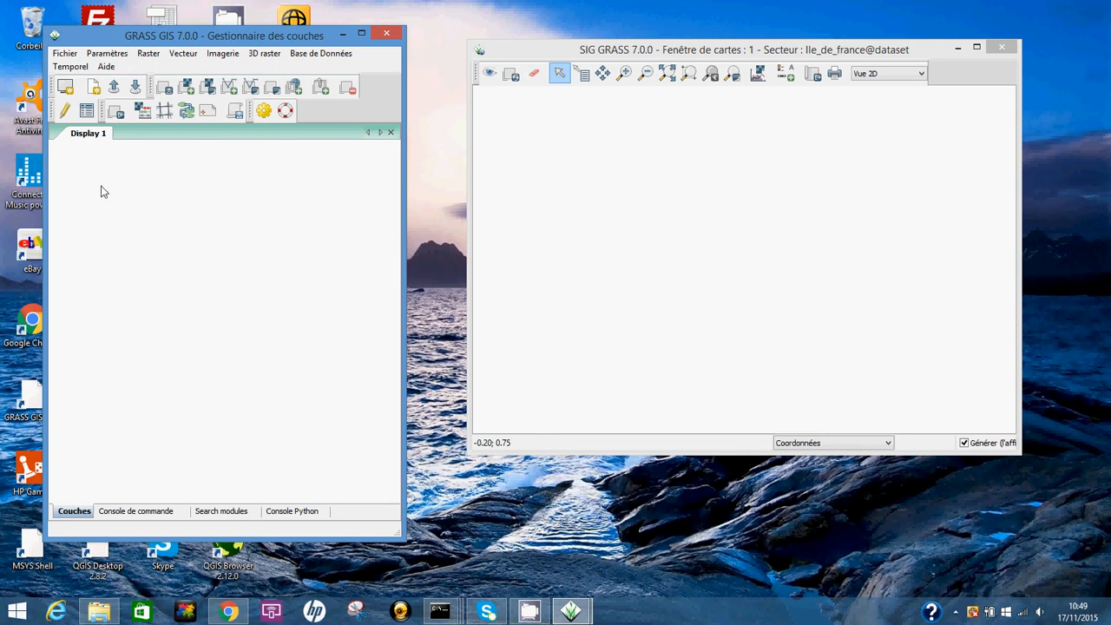
- Examine the layer manager's command console and module search, including the Vecteur, Raster and 3D raster categories and the raster commands
click(141, 512)
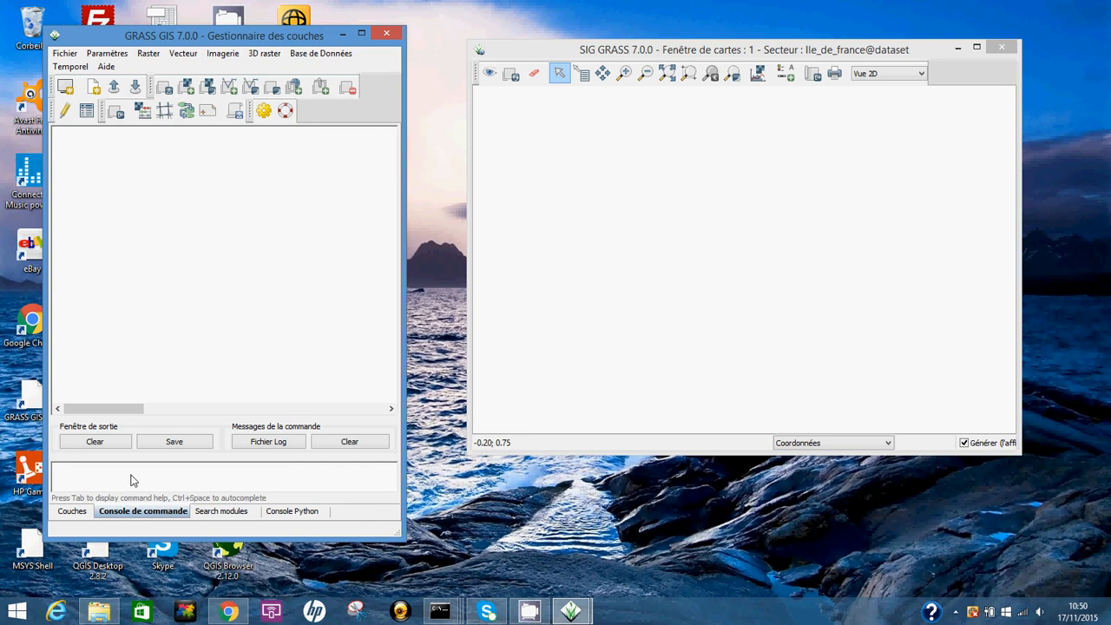
click(233, 511)
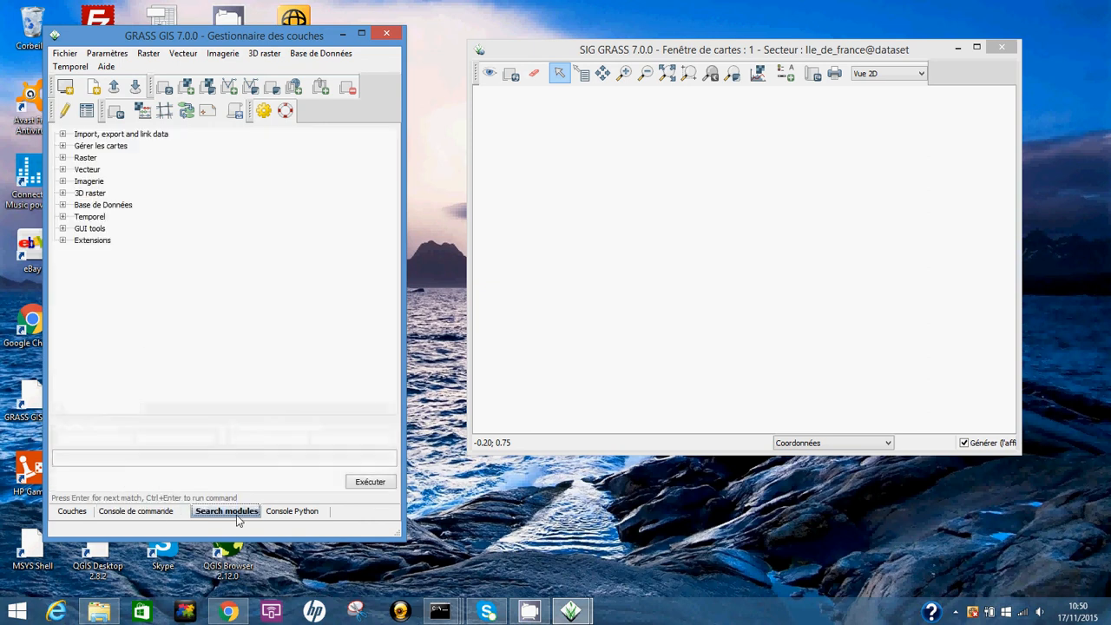
click(63, 170)
click(62, 169)
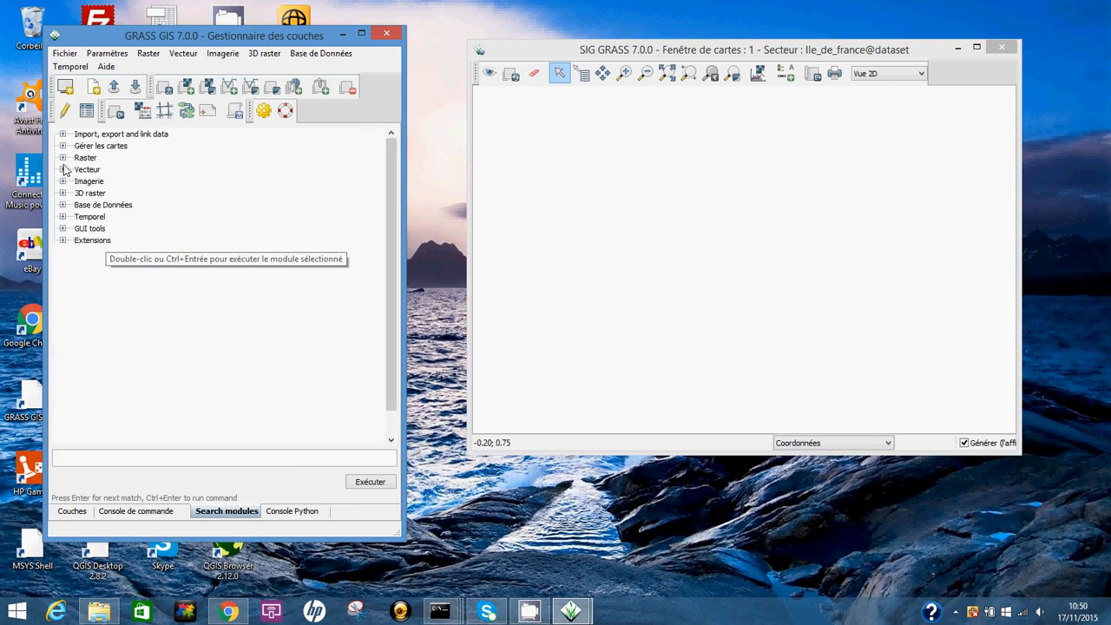
double_click(64, 159)
click(62, 193)
click(63, 193)
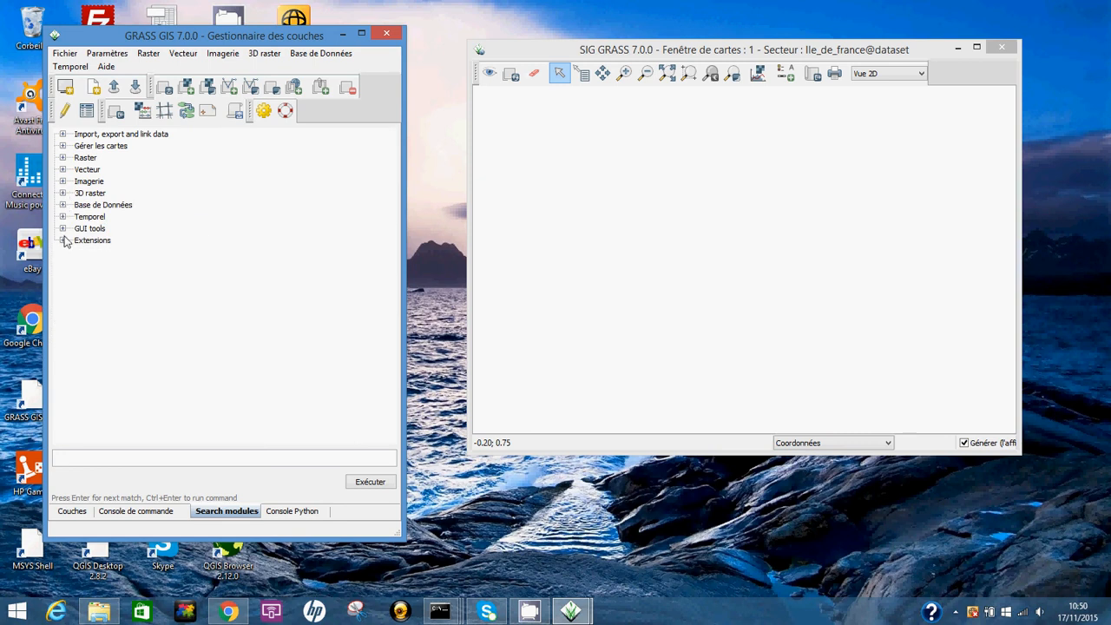
click(156, 54)
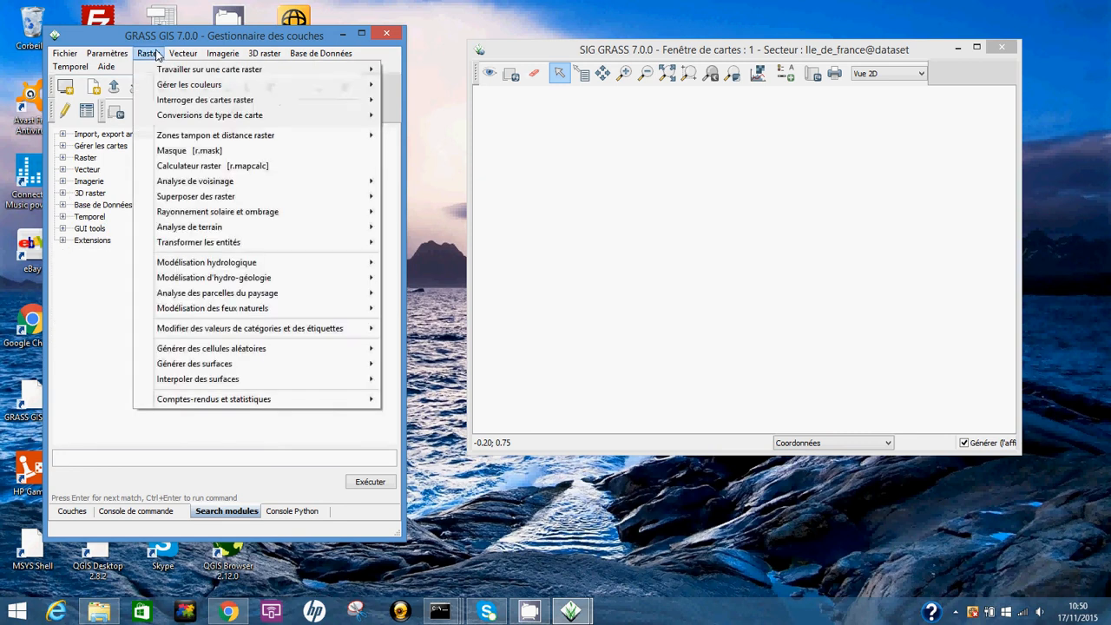
click(155, 55)
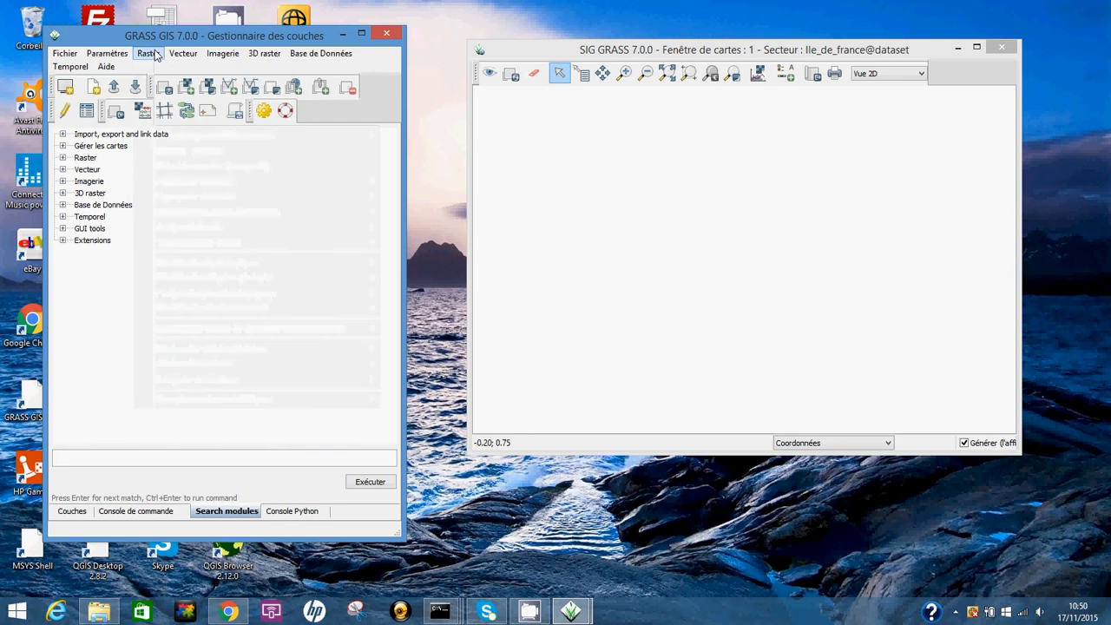
click(63, 193)
click(63, 193)
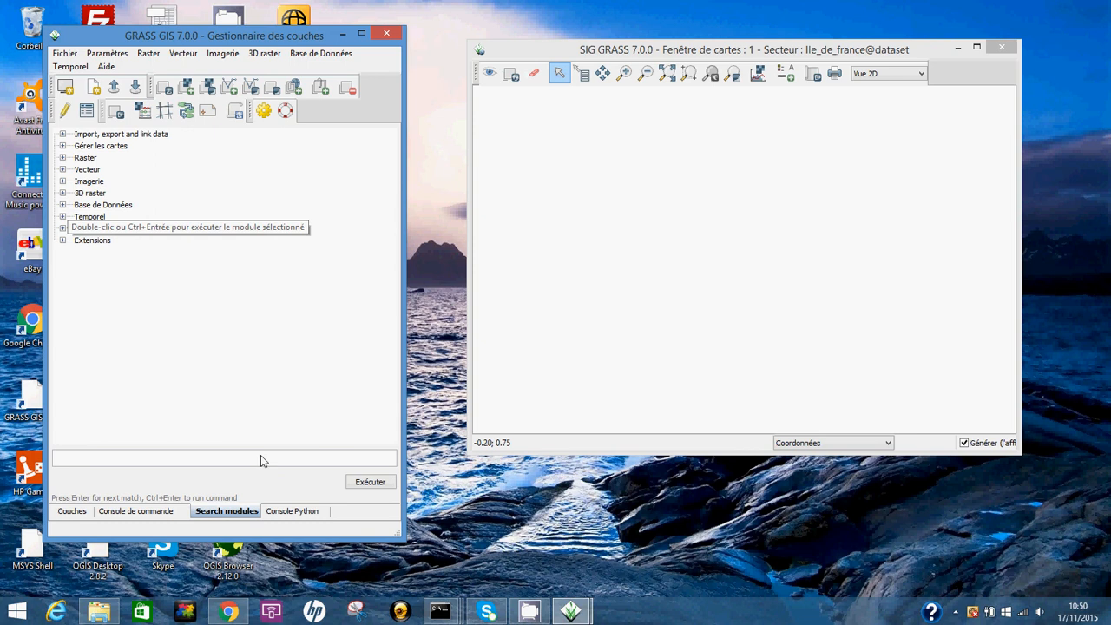
- Return to the layer list in the layer manager and shift the map display window slightly
click(278, 510)
click(239, 510)
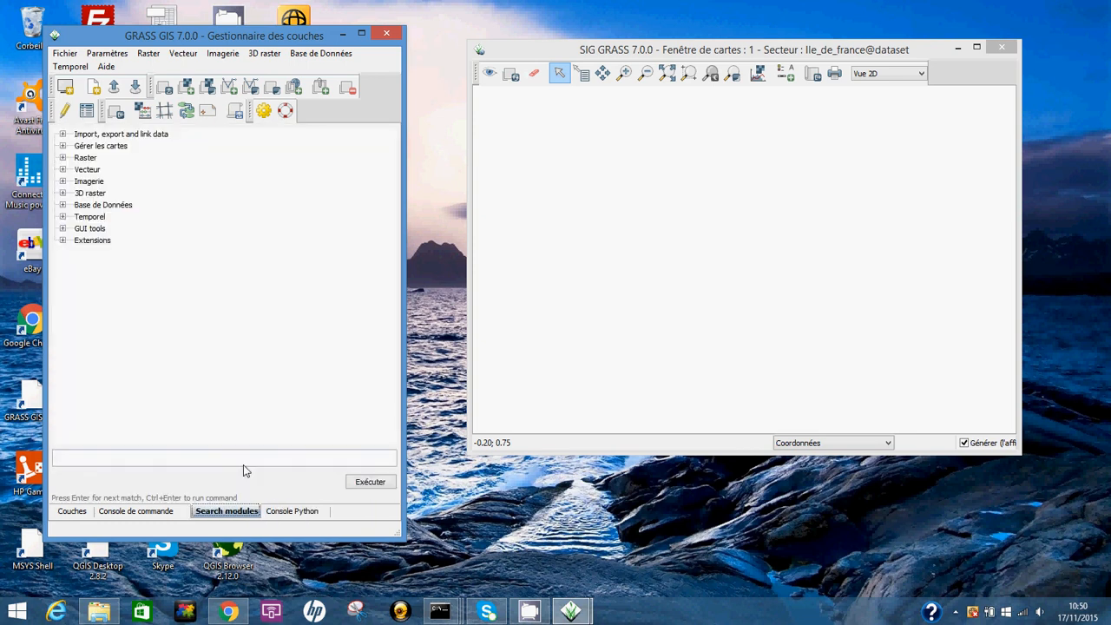
click(77, 511)
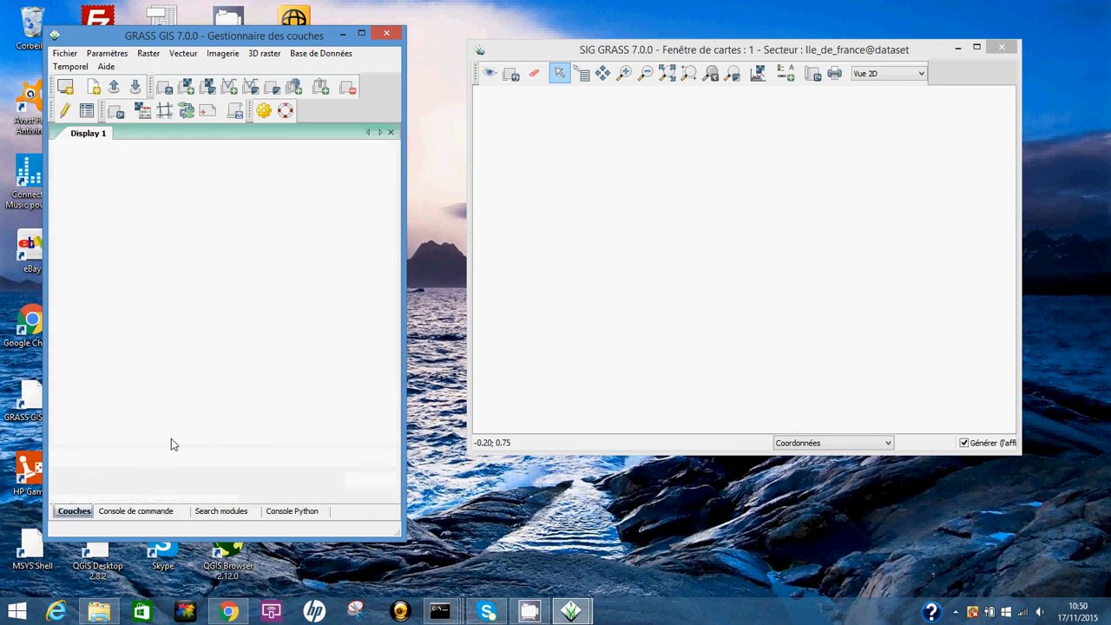
mouse_move(670, 49)
mouse_down()
mouse_move(672, 62)
mouse_move(677, 38)
mouse_up()
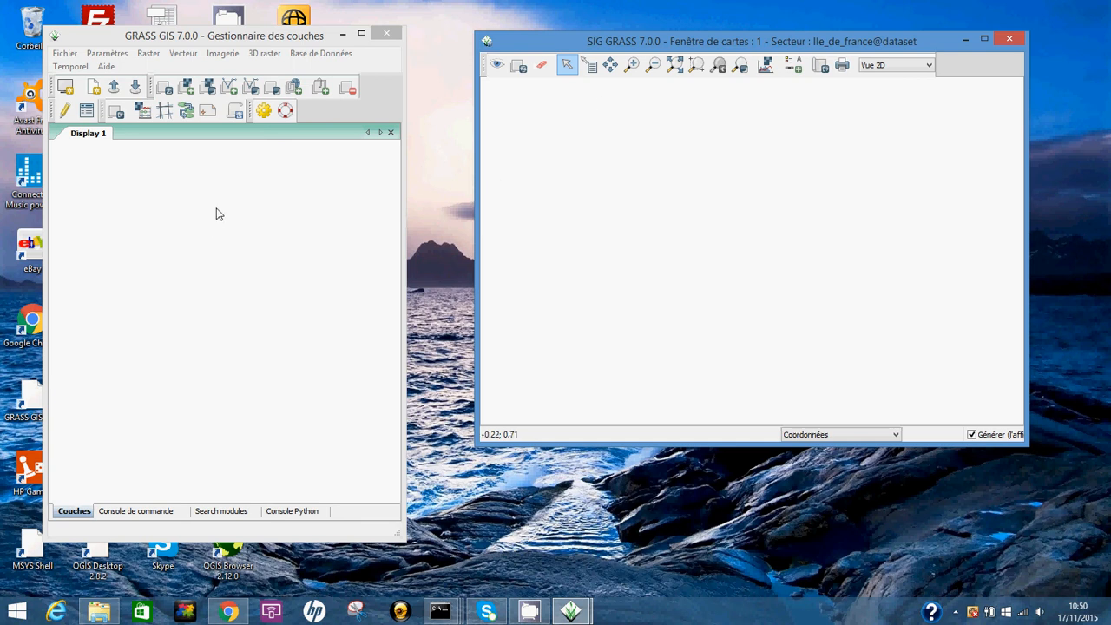
- Open the vector import dialog for standard formats (v.in.ogr) and move it away from the layer manager
click(62, 54)
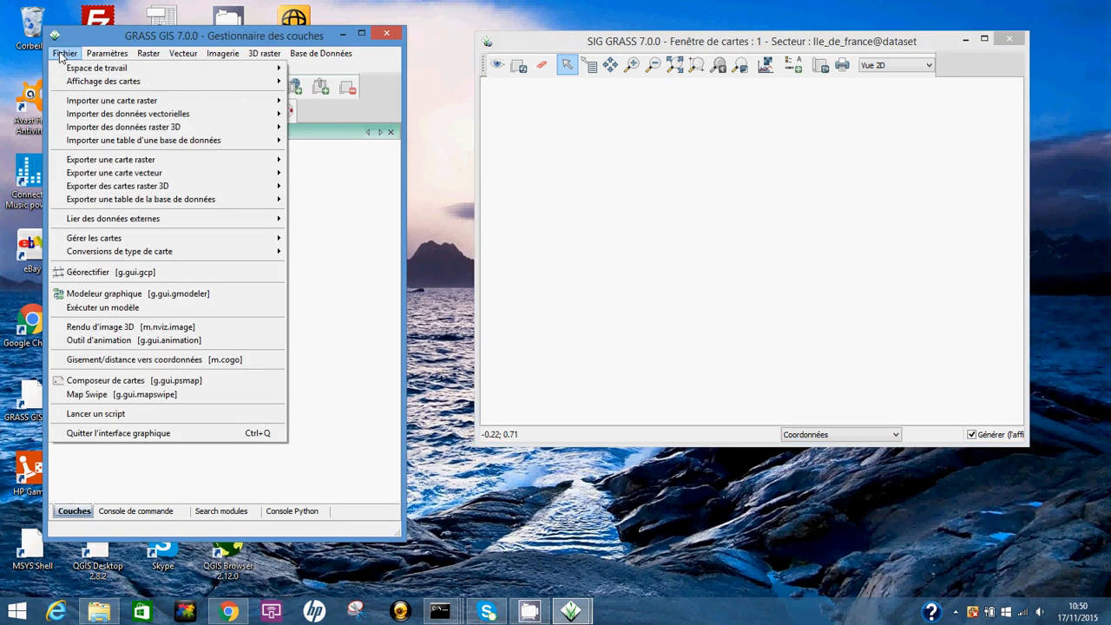
mouse_move(137, 114)
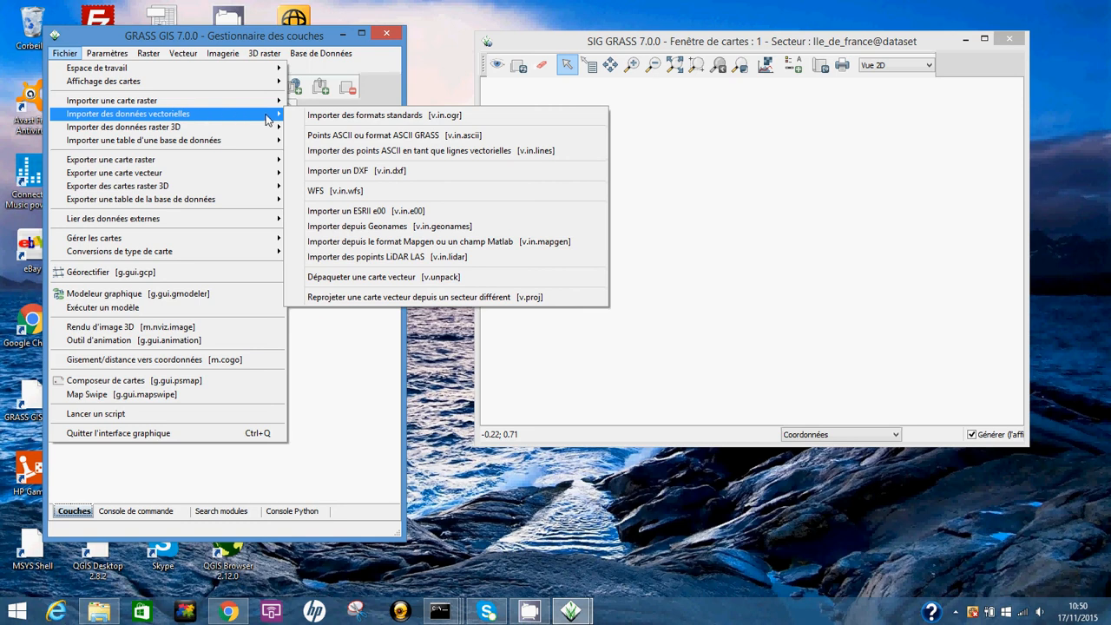
click(365, 118)
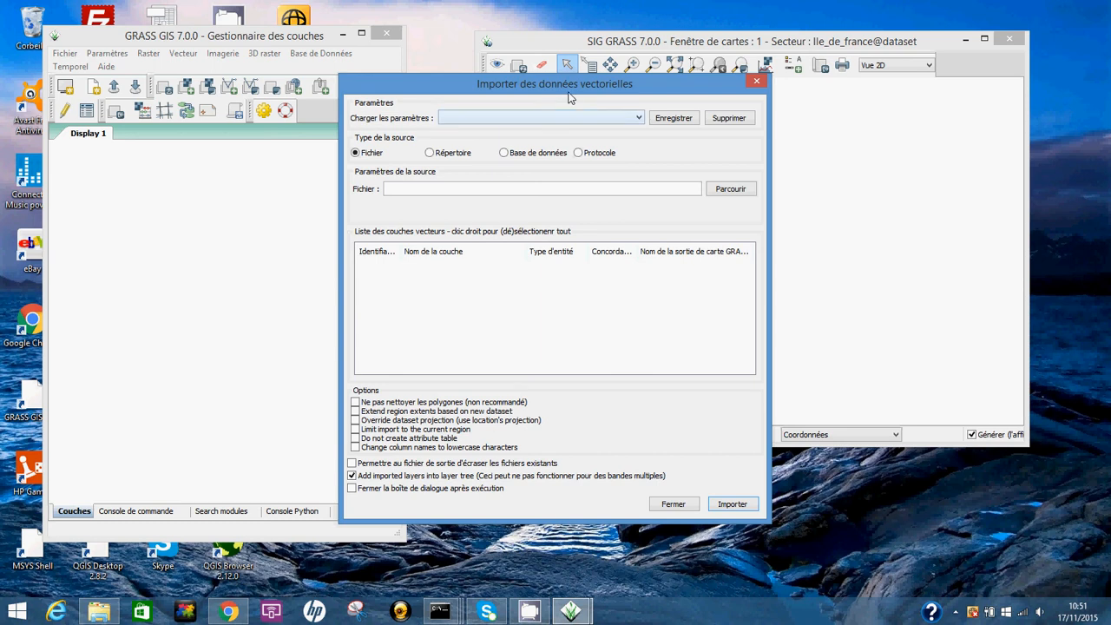
drag(569, 95, 644, 106)
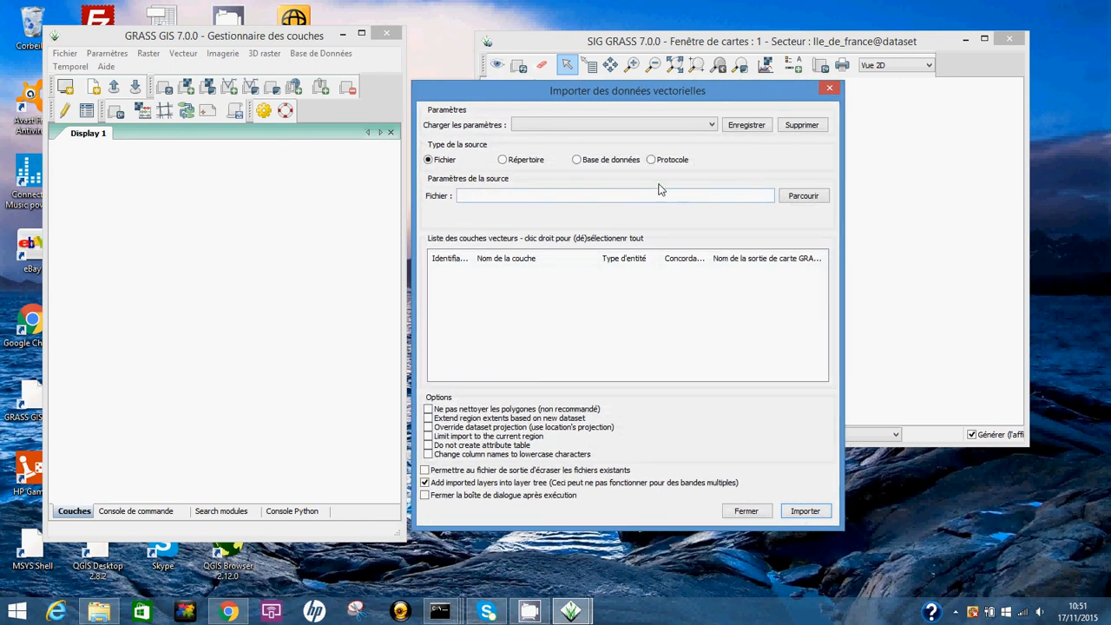
- Choose point_depart.shp from C:\tuto_isochronie\starting_point as the source file to import
click(802, 196)
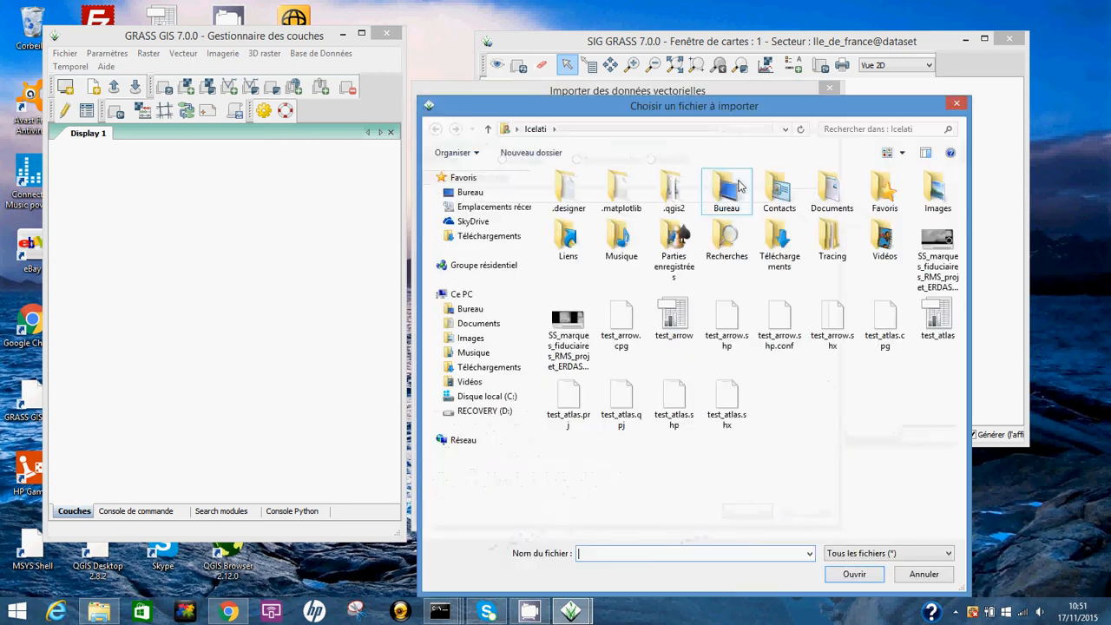
click(487, 395)
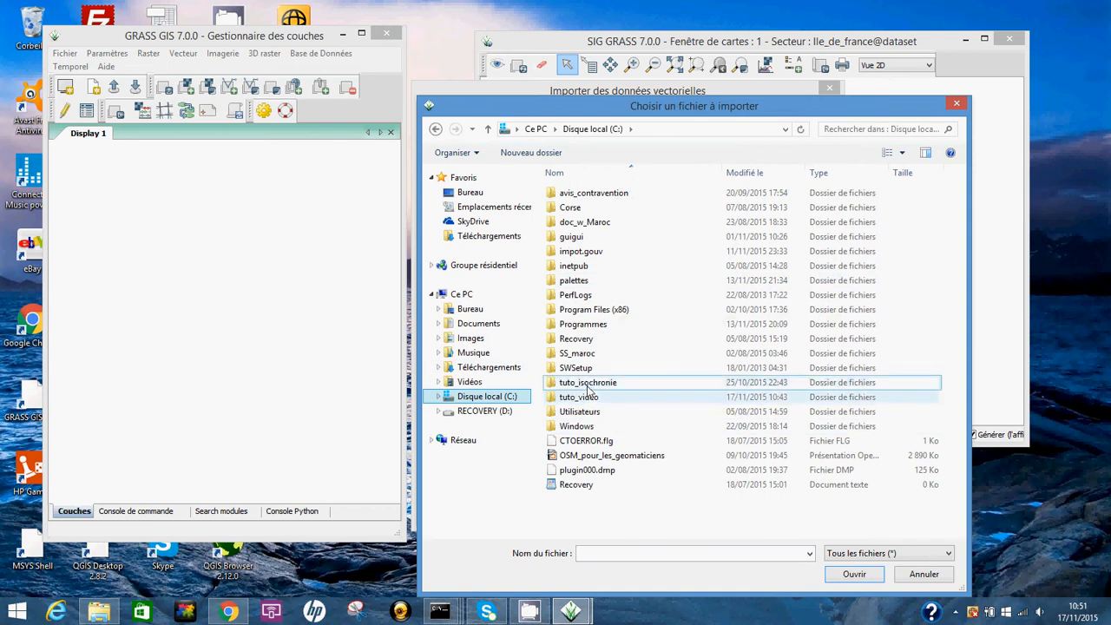
double_click(586, 382)
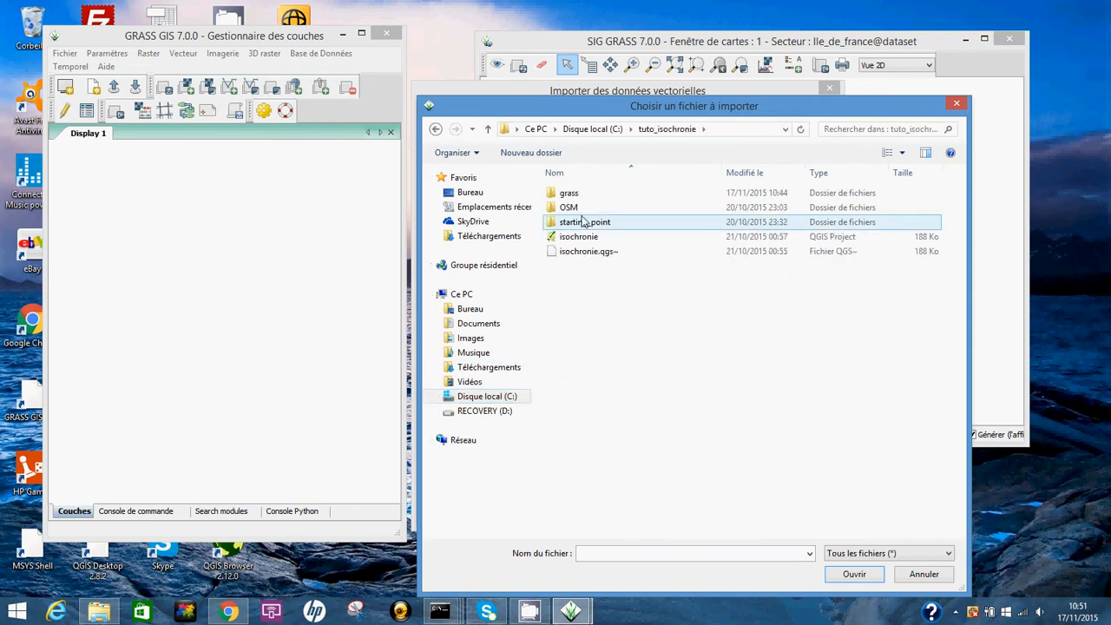
double_click(583, 224)
click(588, 237)
click(855, 579)
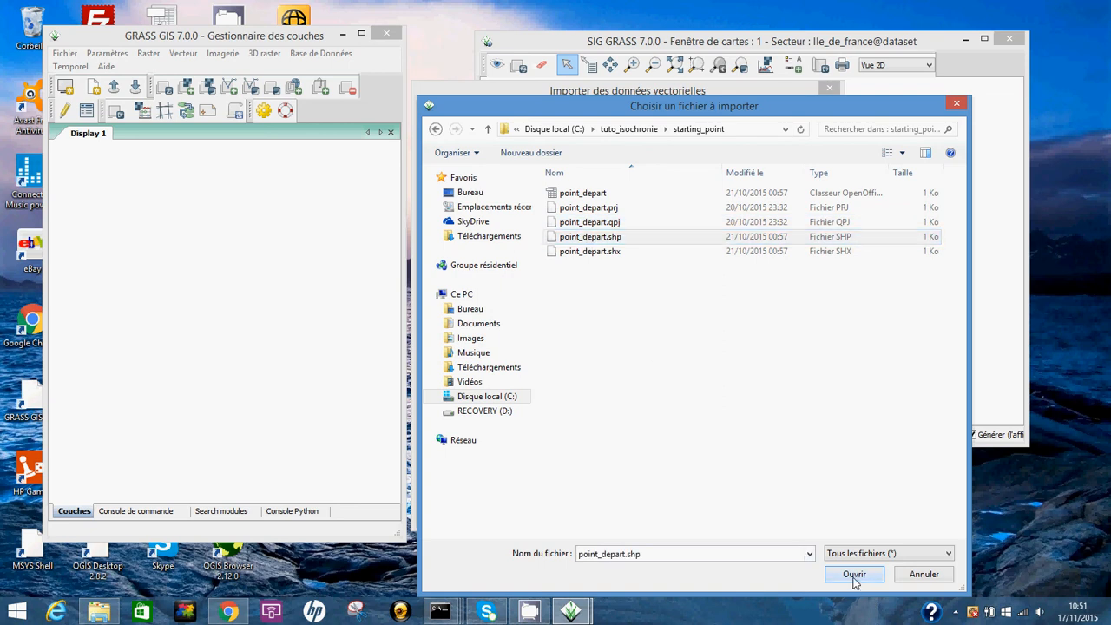
- Widen the import dialog and its projection match column, and import the layer with point_depart as the output map name
drag(840, 300, 935, 300)
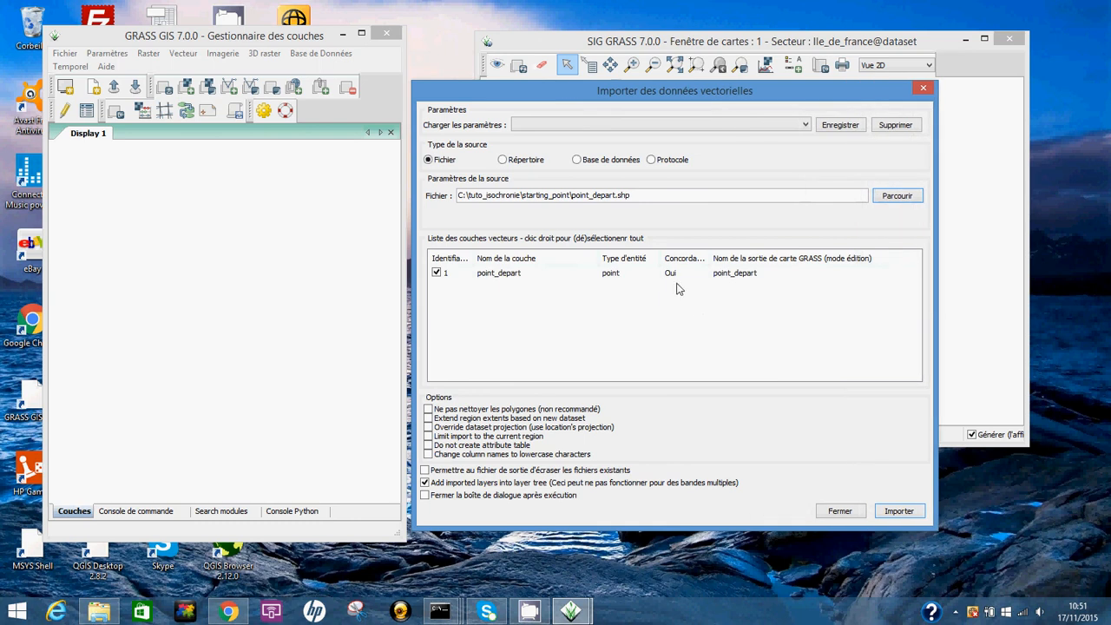
double_click(713, 259)
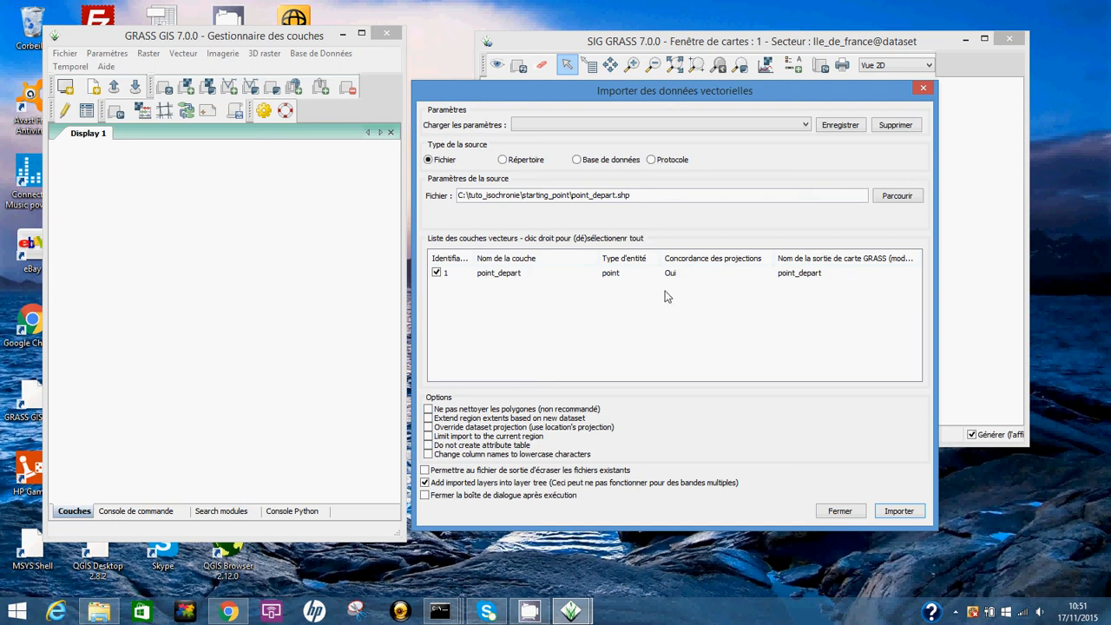
double_click(811, 276)
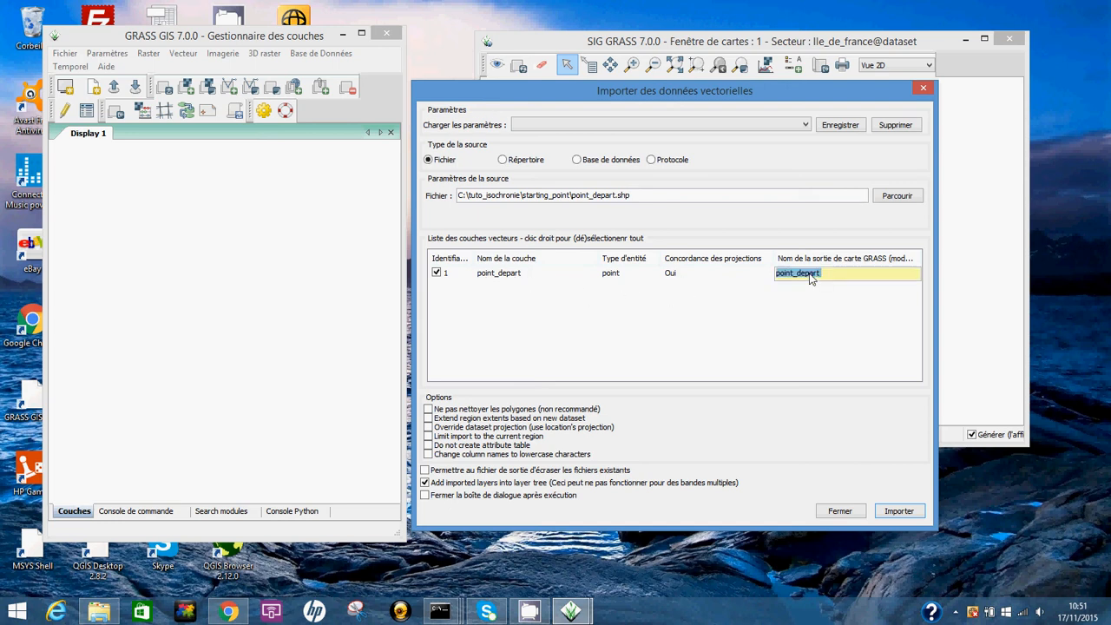
click(827, 277)
drag(819, 278, 779, 284)
click(827, 276)
click(726, 285)
click(616, 274)
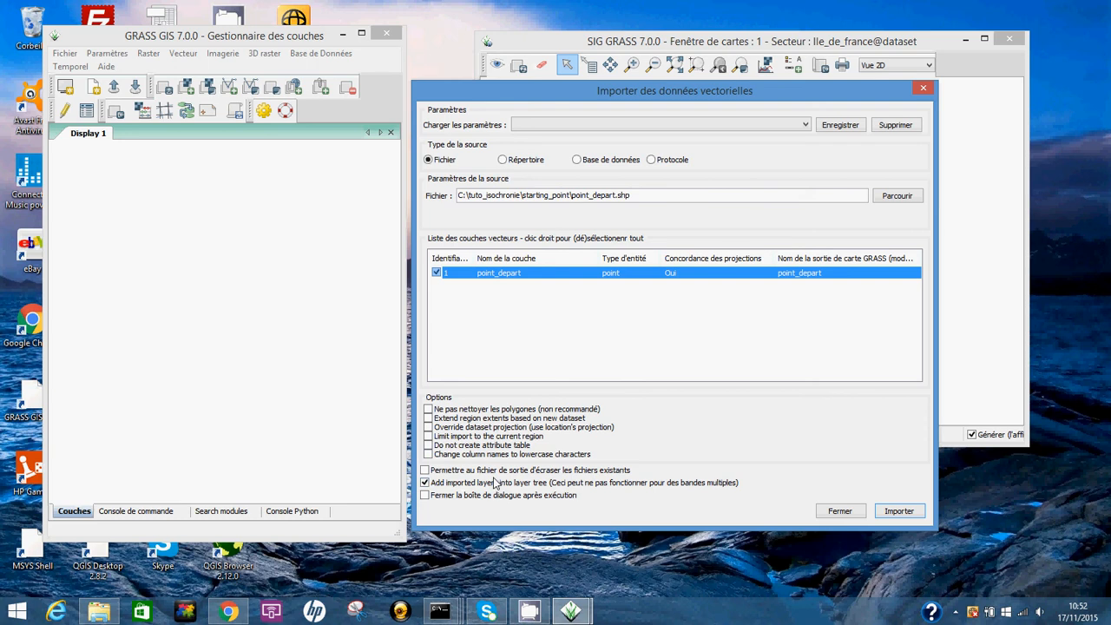
click(905, 517)
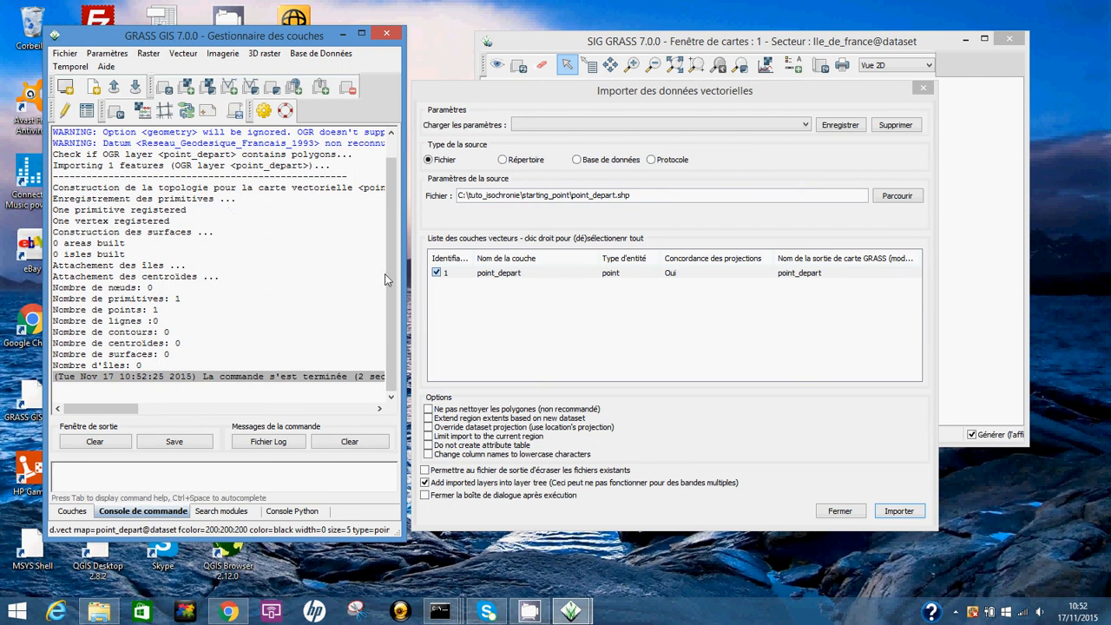
- Widen the layer manager, move the import dialog aside, and check the number of points in the import log
scroll(389, 269, up, 1)
scroll(391, 272, down, 1)
drag(401, 287, 444, 285)
drag(543, 98, 673, 108)
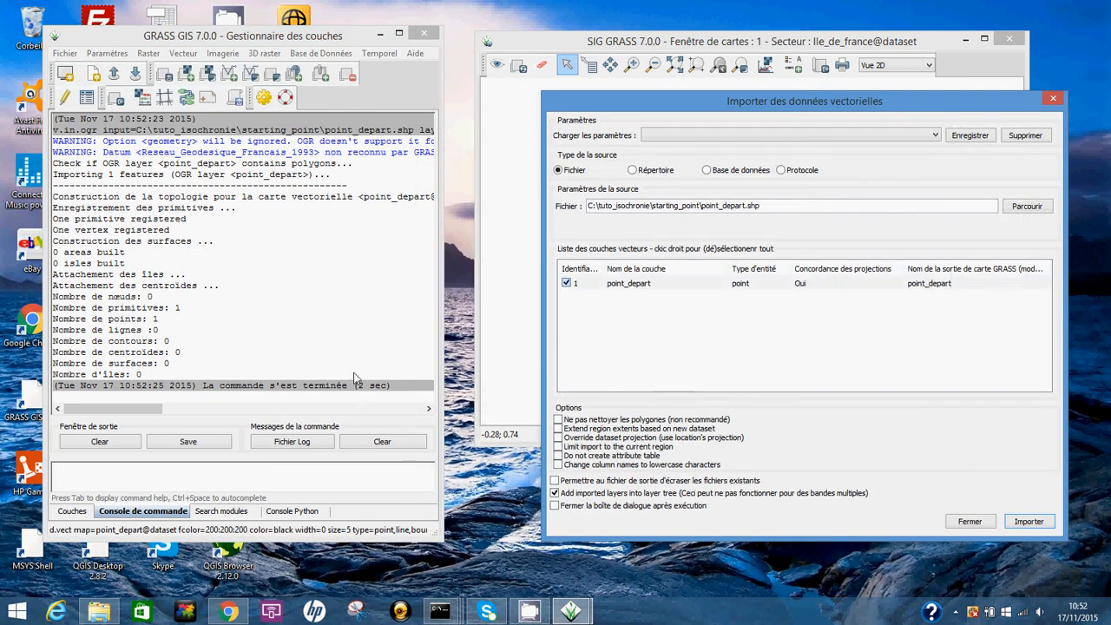
click(183, 313)
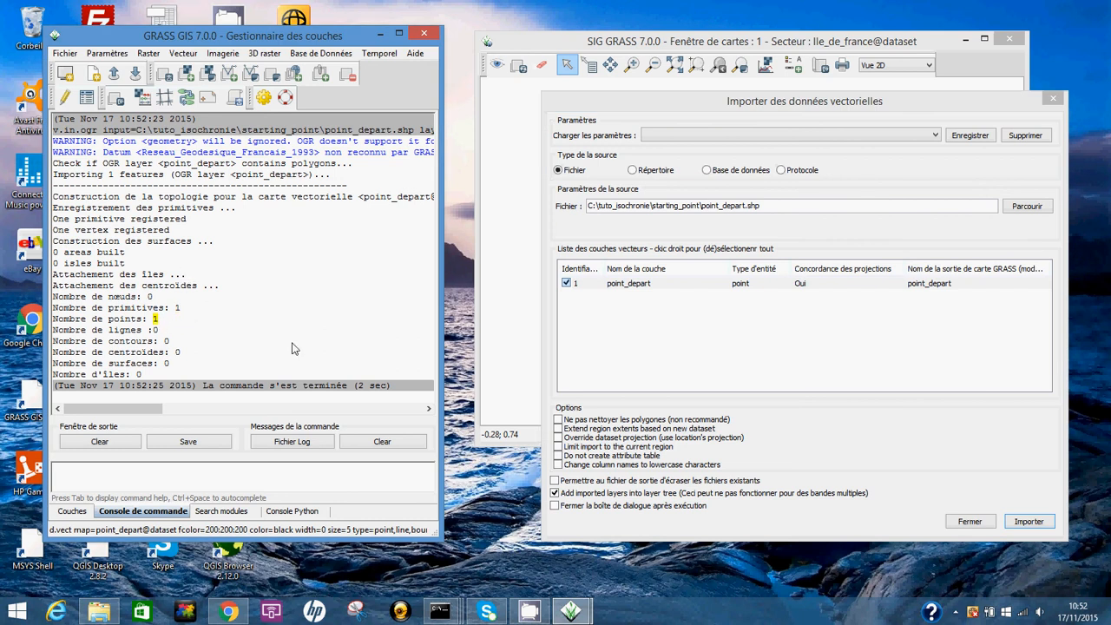
- Choose roads_ISO_VOITURE_L93.shp from the OSM\ile-de-france-latest.shp folder as the next source file to import
drag(969, 109, 925, 149)
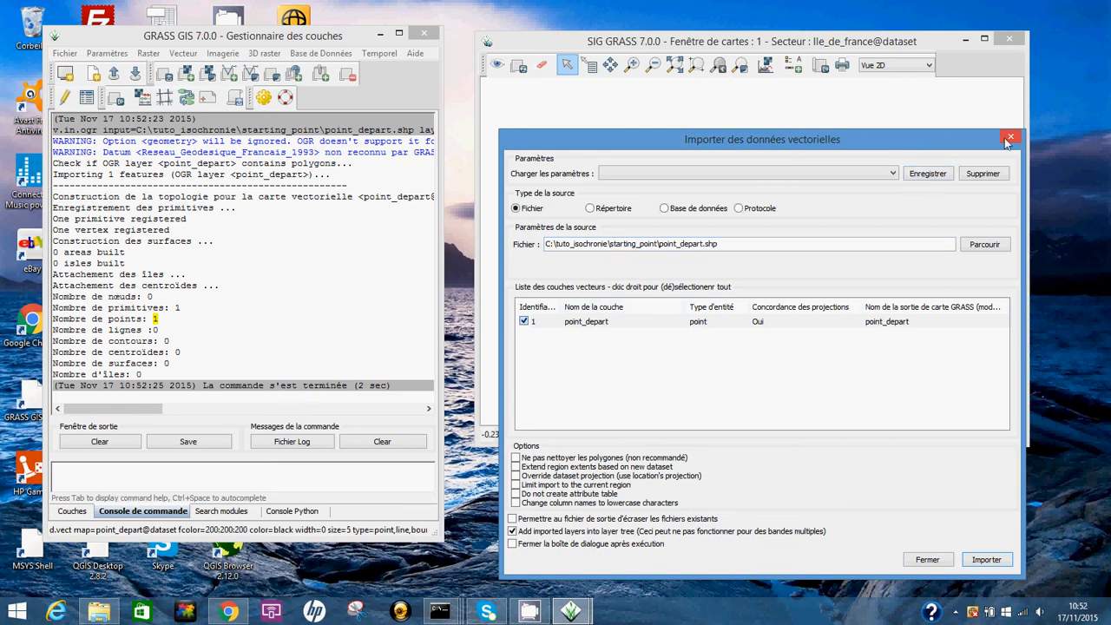
click(1000, 246)
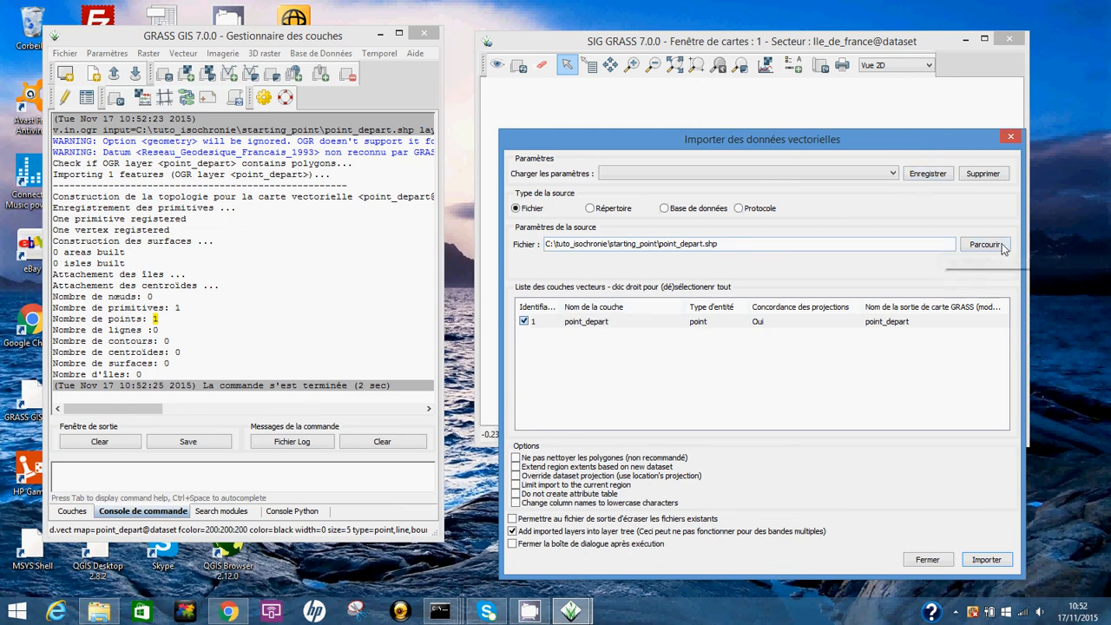
click(720, 125)
double_click(663, 205)
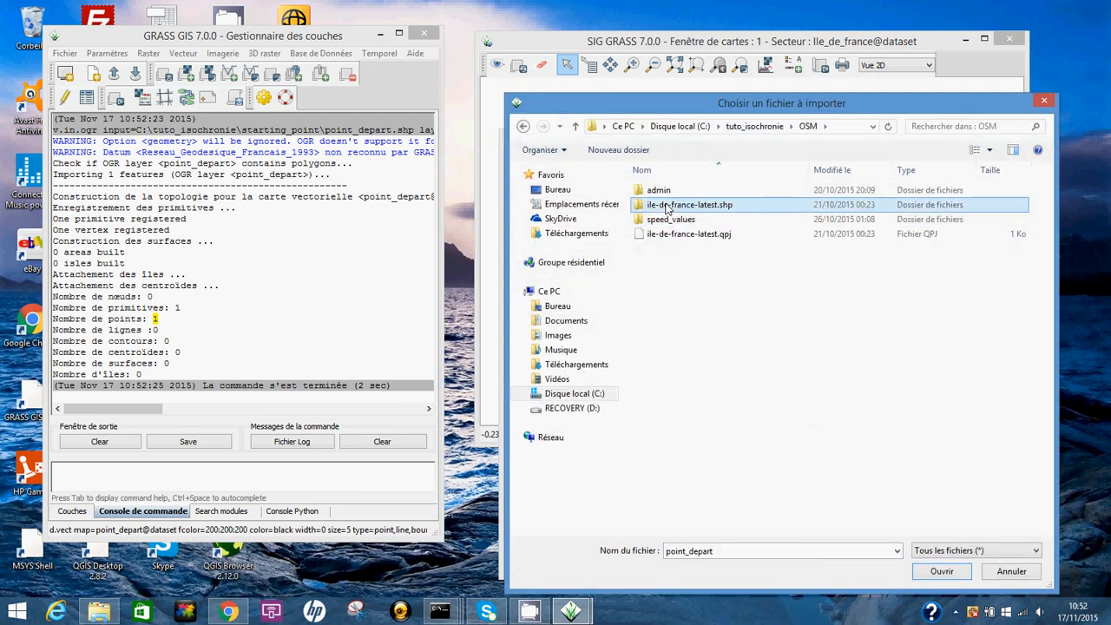
double_click(666, 211)
scroll(732, 260, down, 3)
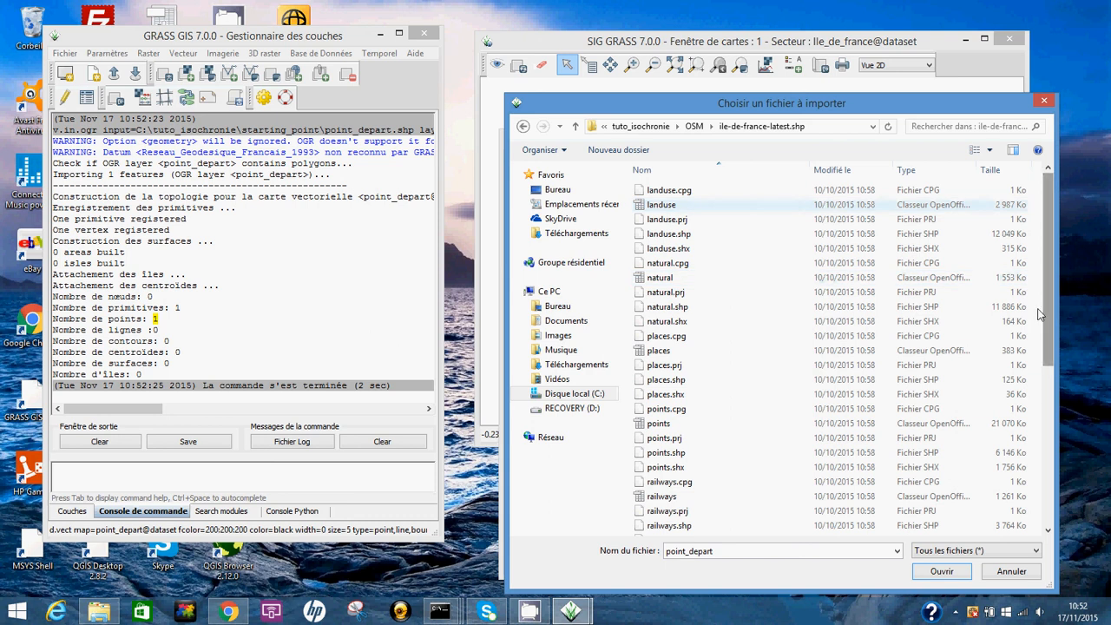
scroll(1049, 347, down, 6)
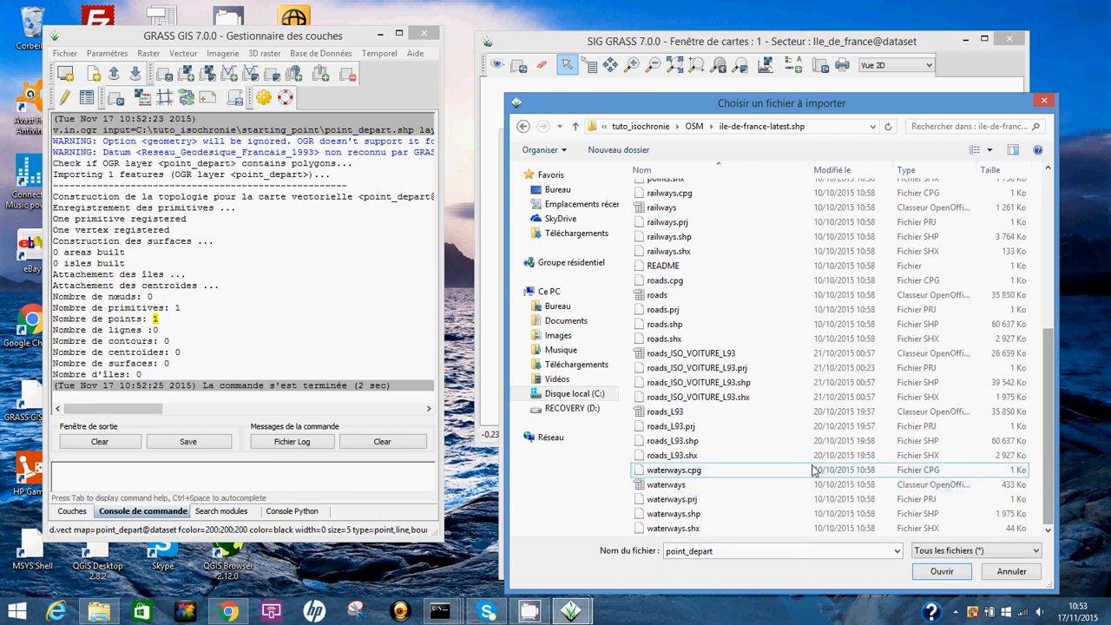
click(691, 387)
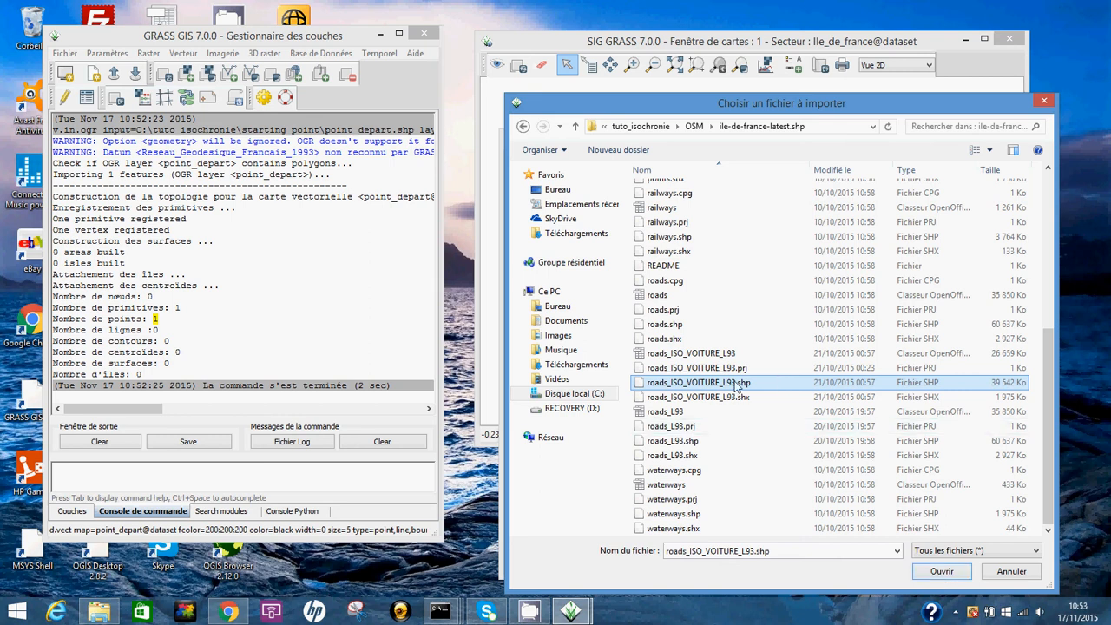
click(941, 571)
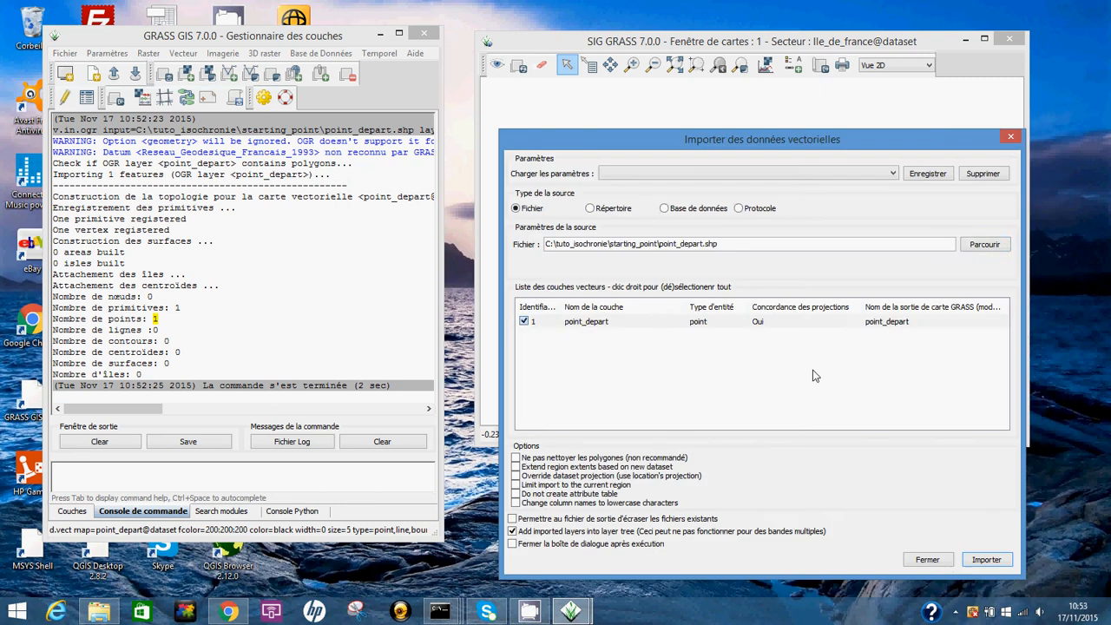
- Enable extending the region extents based on the new dataset and import the roads_ISO_VOITURE_L93 layer
click(631, 322)
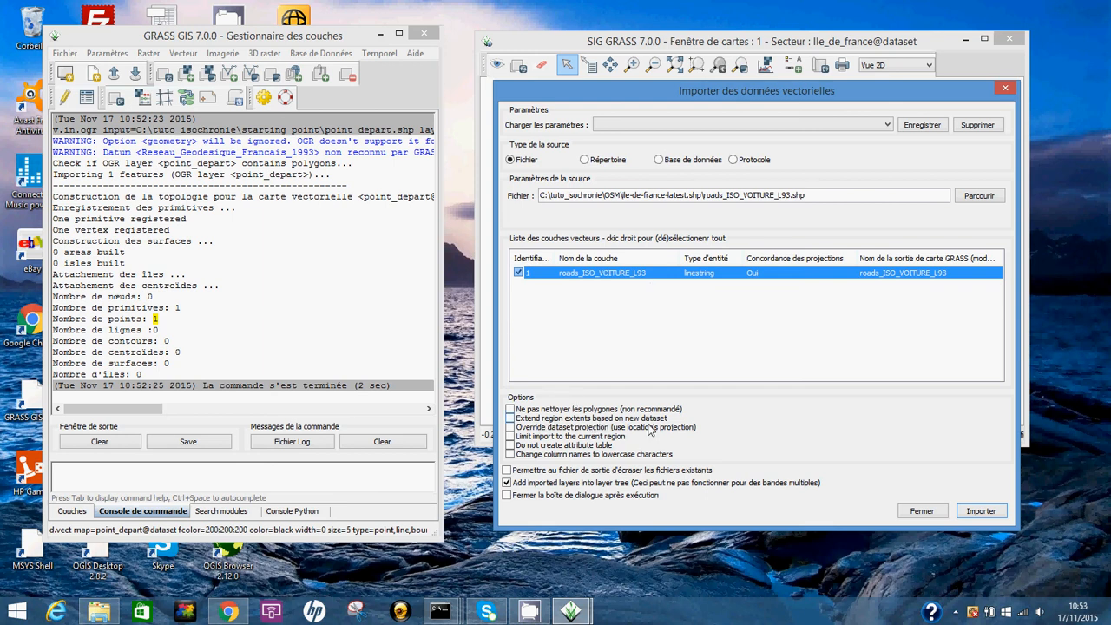
click(510, 421)
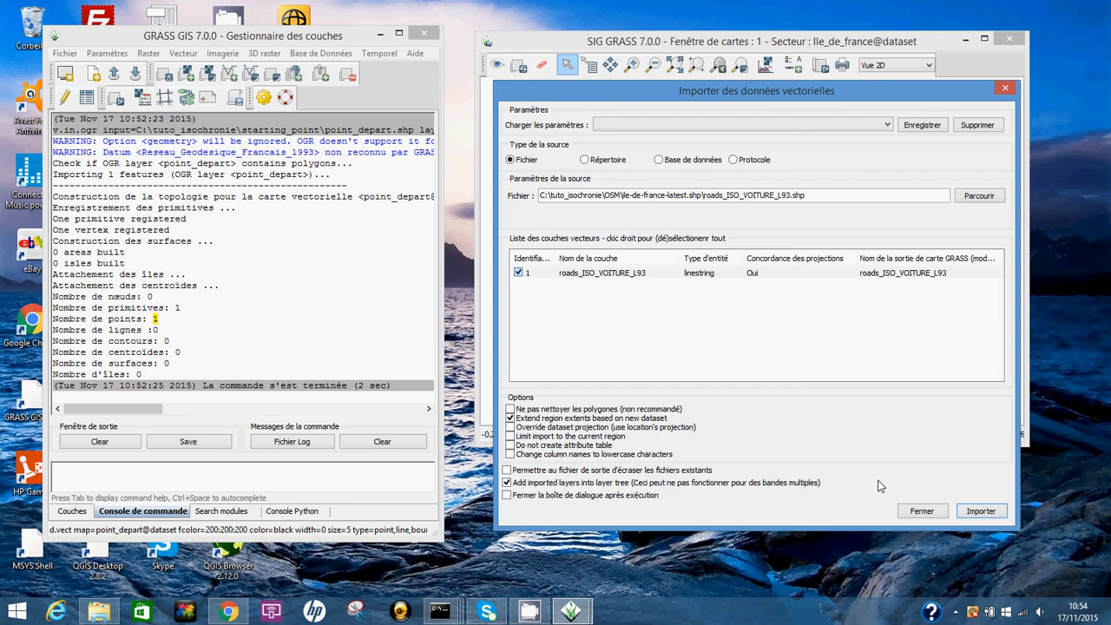
click(980, 511)
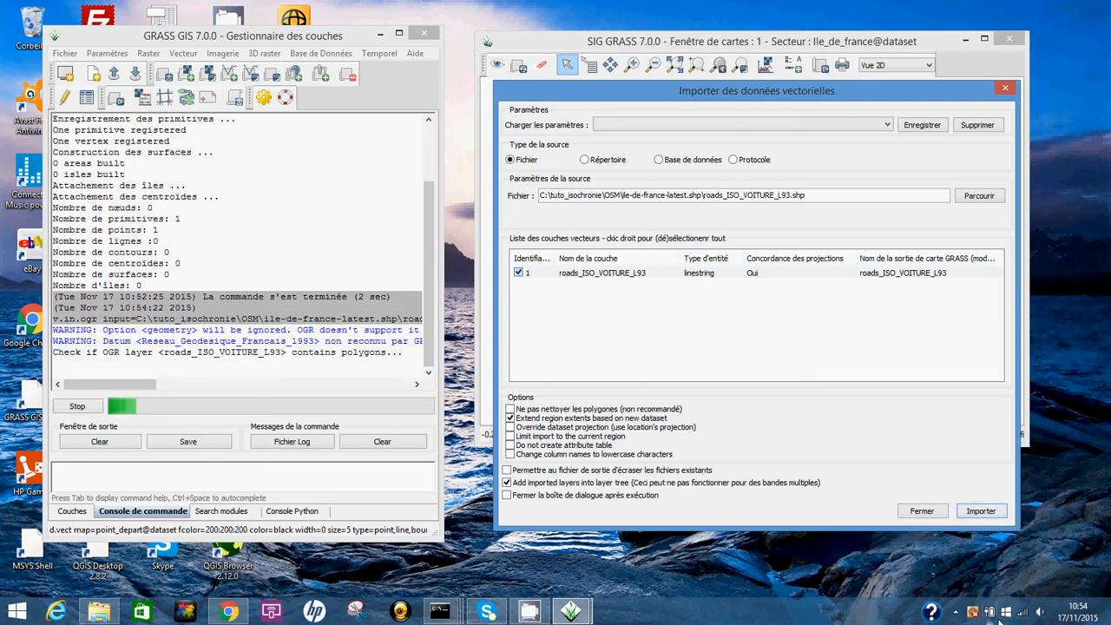
click(955, 612)
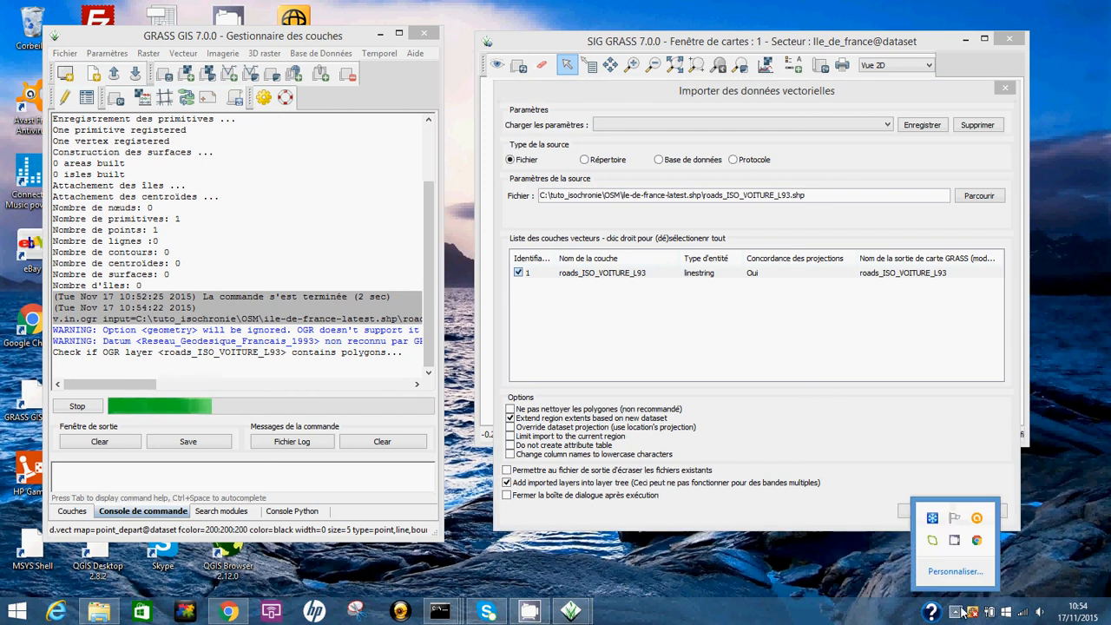
right_click(955, 539)
click(994, 493)
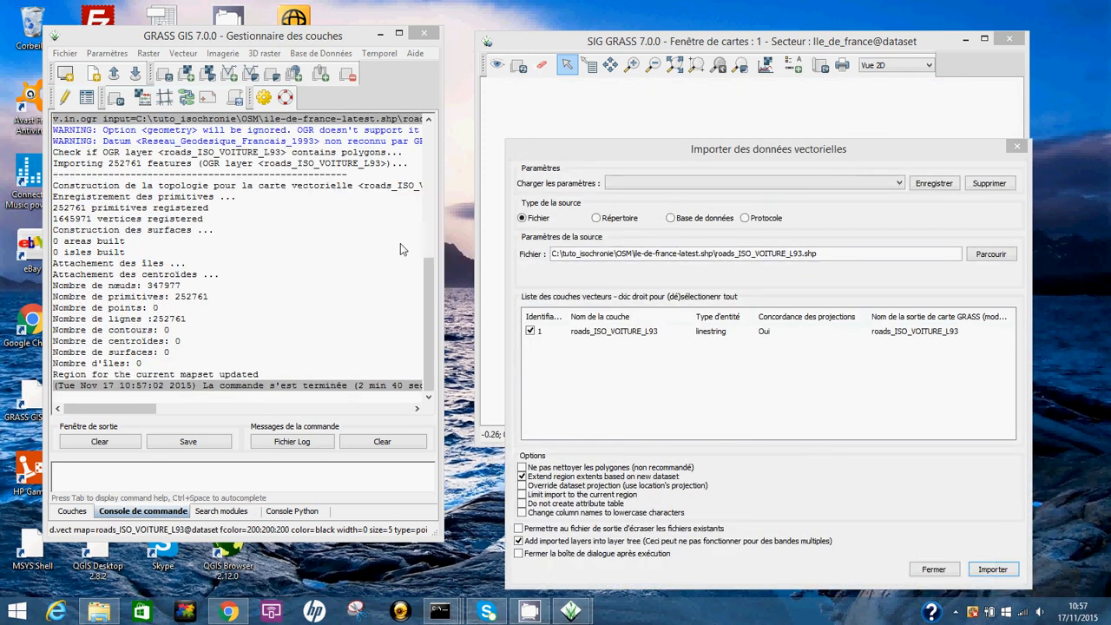
- Reposition and widen the layer manager, and examine the roads import log for the number of primitives and the region update
drag(307, 47, 302, 63)
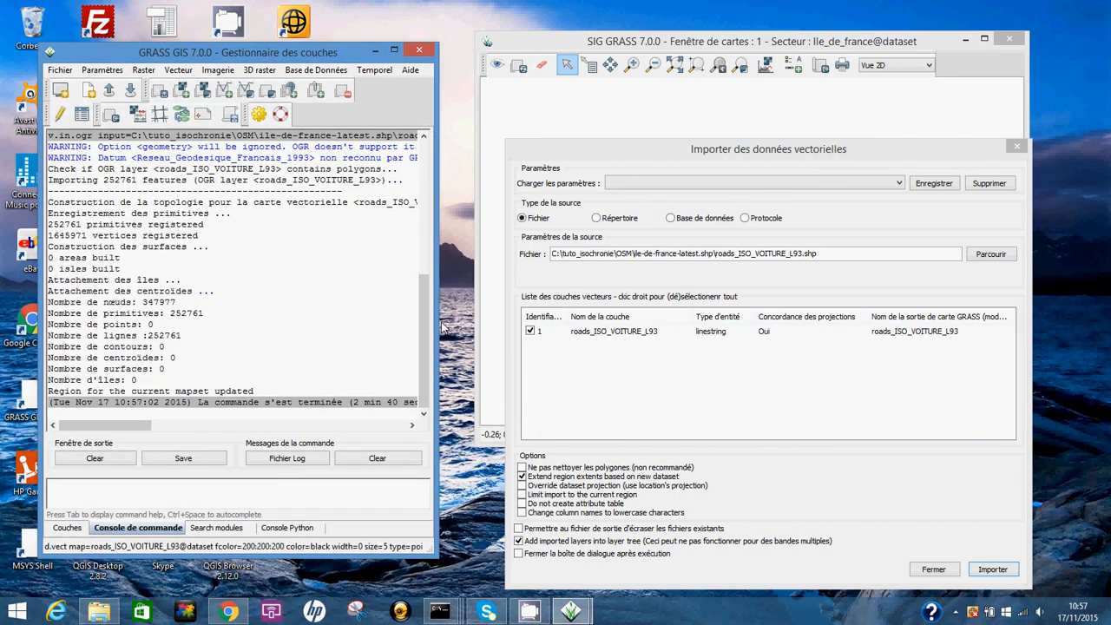
drag(438, 326, 458, 327)
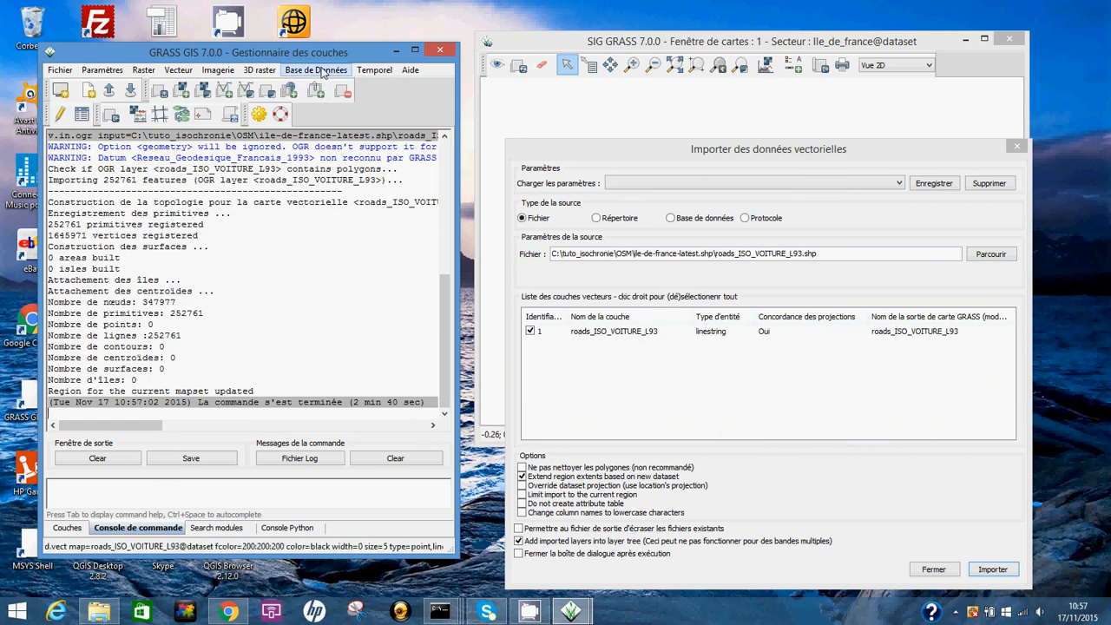
drag(311, 54, 310, 50)
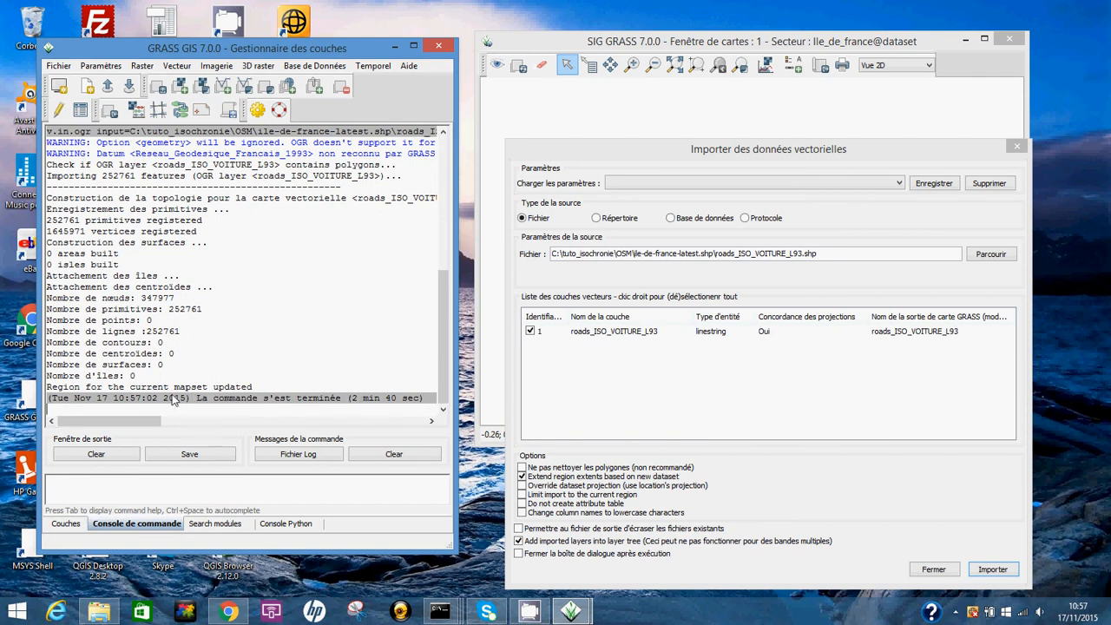
drag(169, 311, 205, 319)
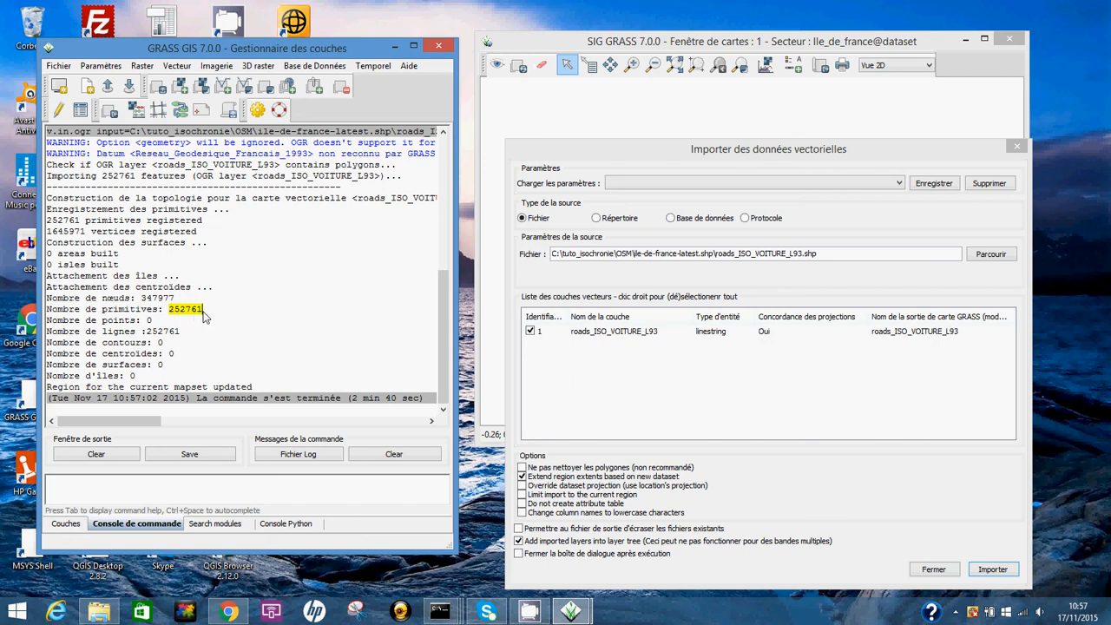
click(221, 310)
drag(251, 388, 174, 388)
click(151, 391)
drag(306, 51, 304, 63)
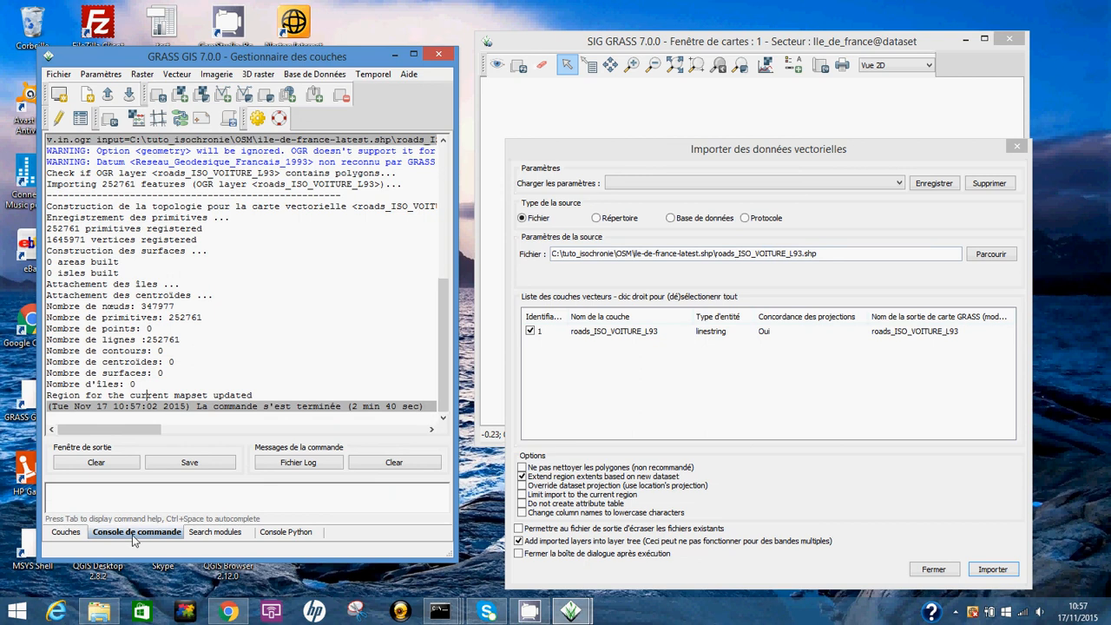
- Place the roads_ISO_VOITURE_L93 layer below point_depart, then close the vector import dialog and reposition the map display window
click(66, 532)
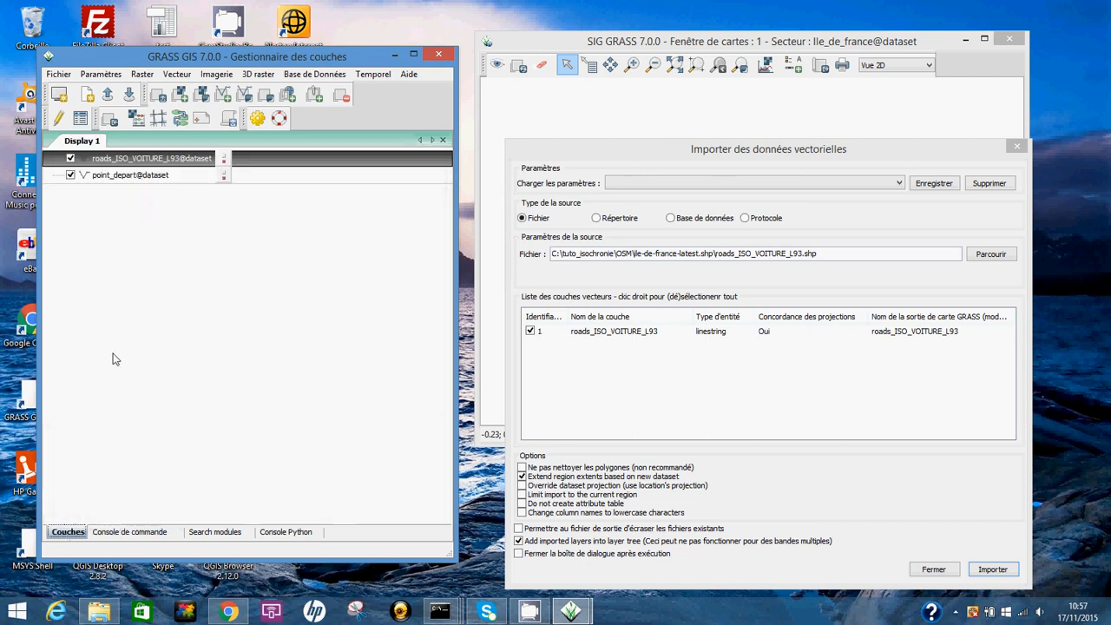
drag(135, 165, 136, 190)
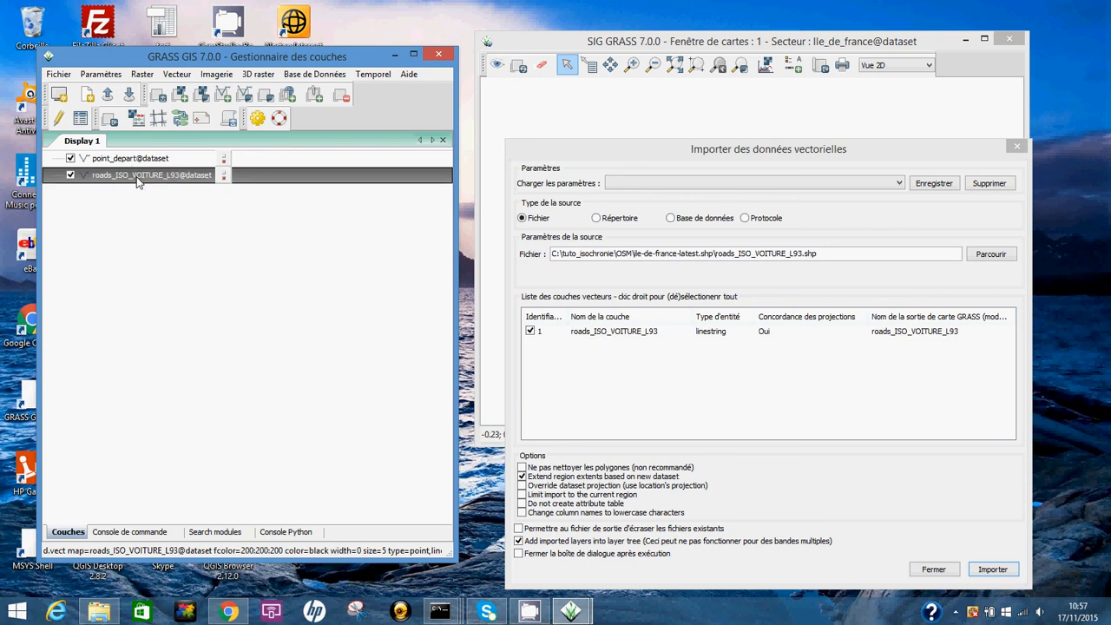
click(1014, 148)
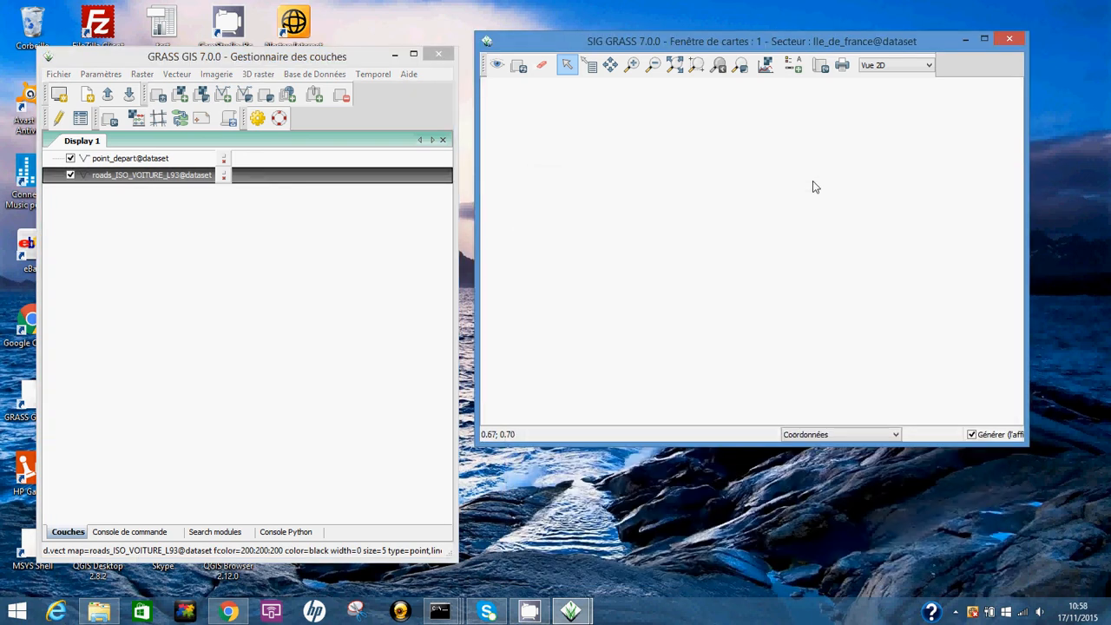
drag(690, 42, 716, 132)
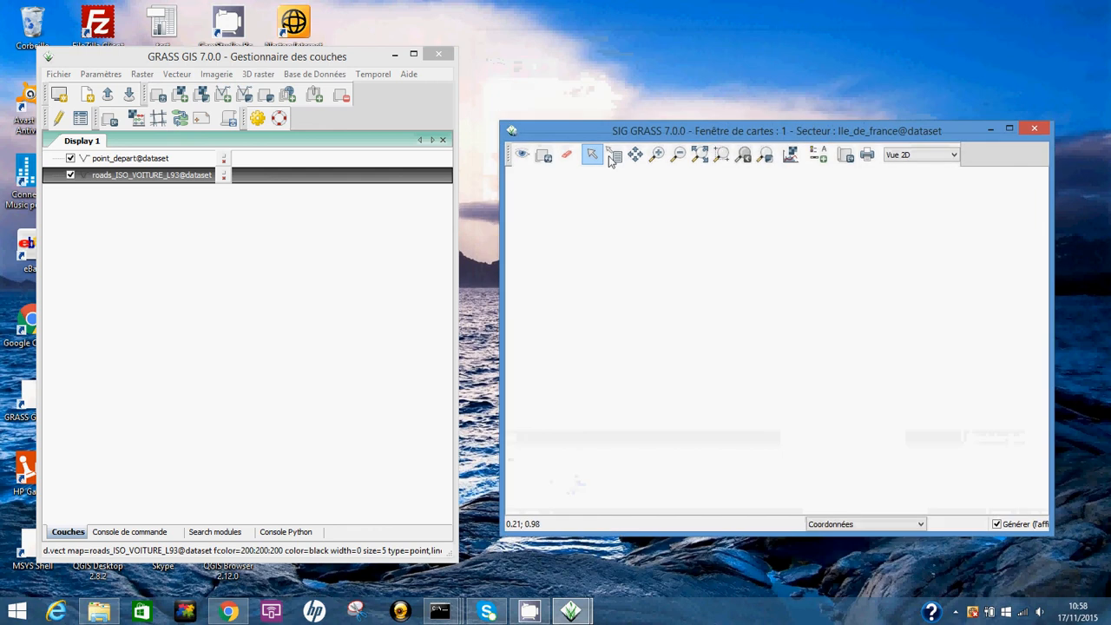
- Zoom the map display to the extent of the roads_ISO_VOITURE_L93 layer
right_click(110, 180)
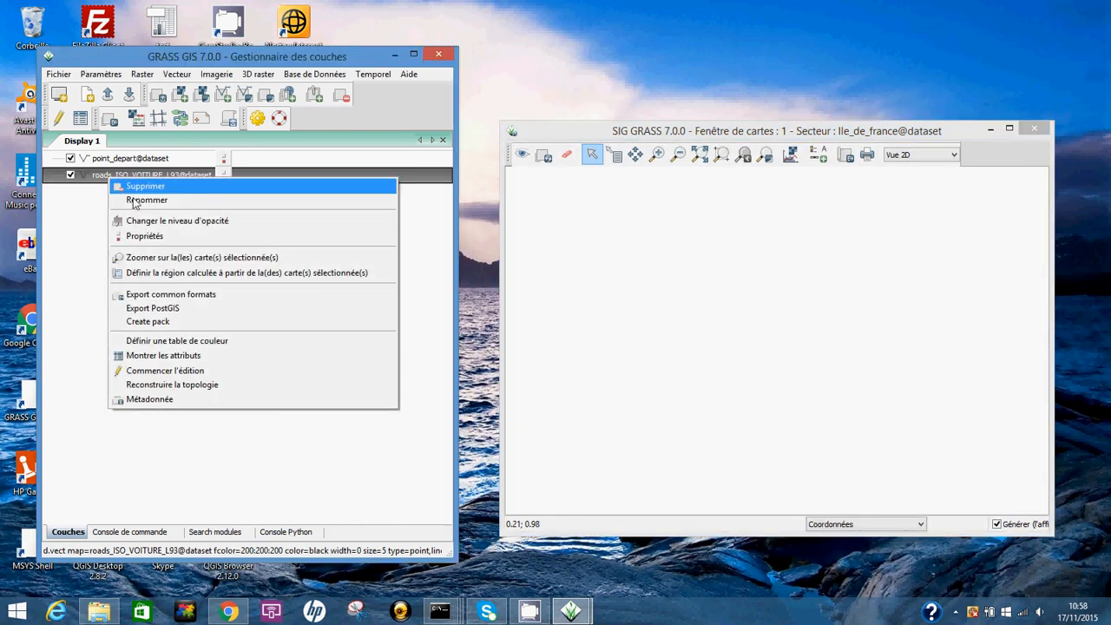
click(165, 258)
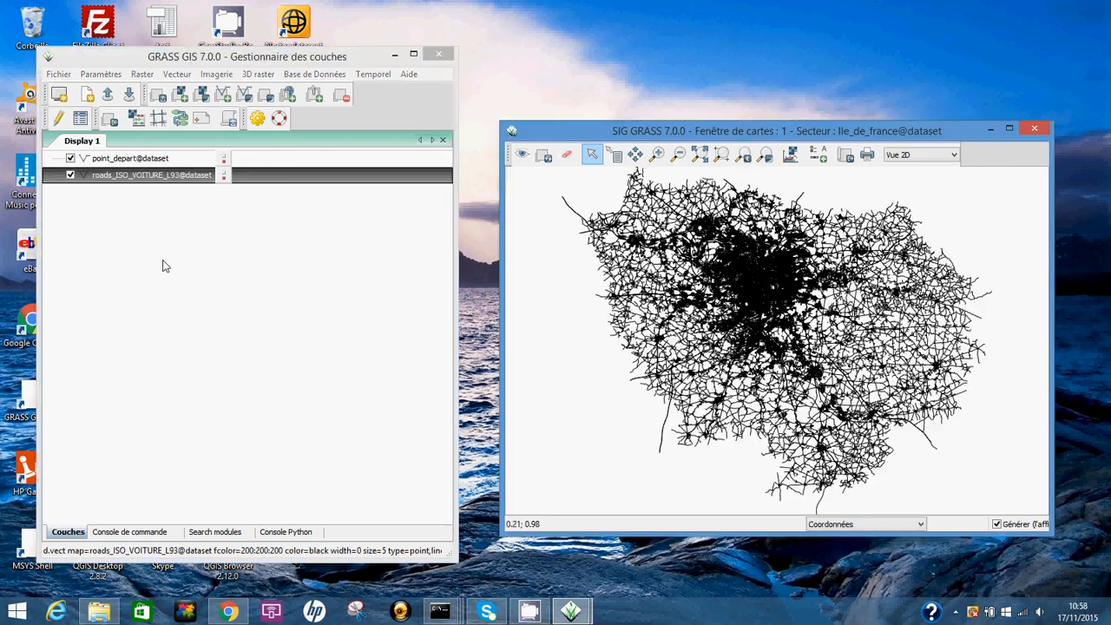
drag(731, 134, 726, 140)
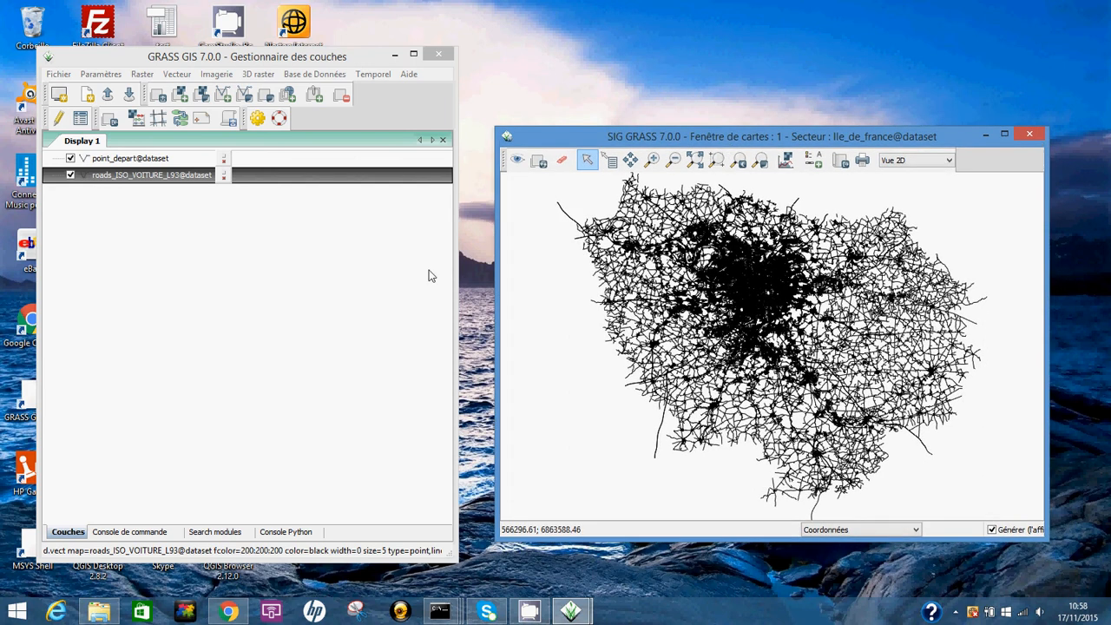
- Set both the feature color and the area fill color of the point_depart layer to pink 255:0:128
click(129, 161)
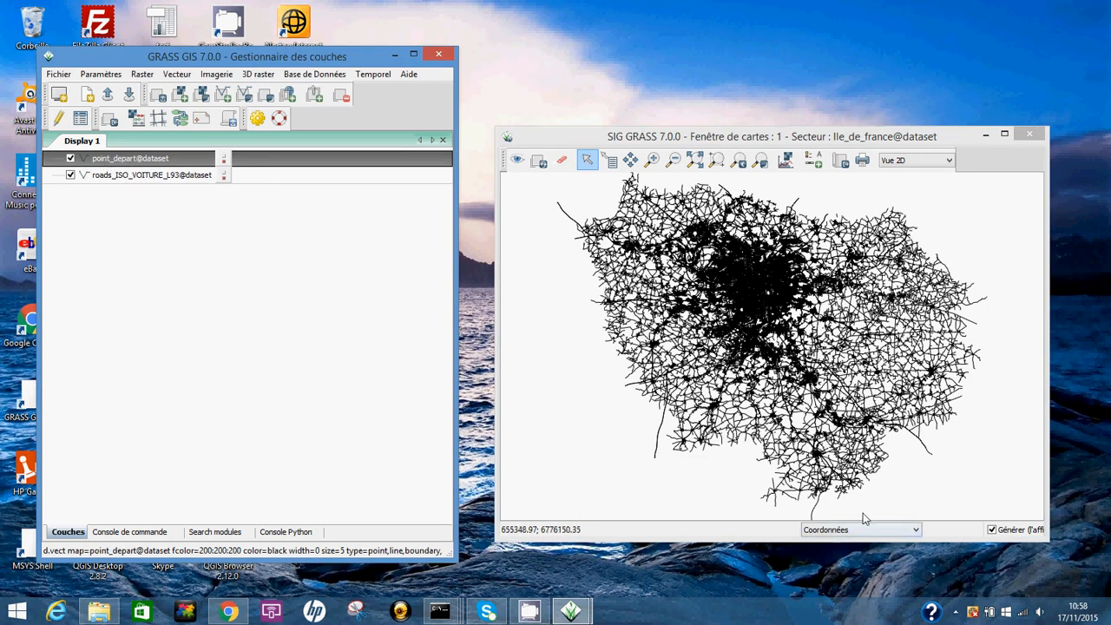
double_click(119, 160)
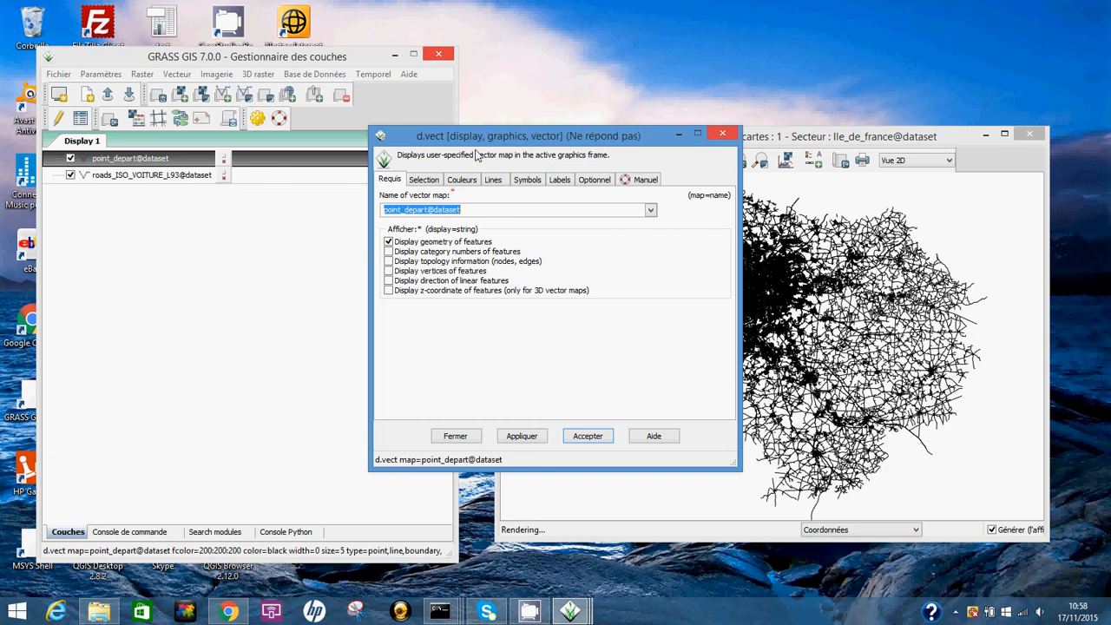
drag(462, 136, 339, 122)
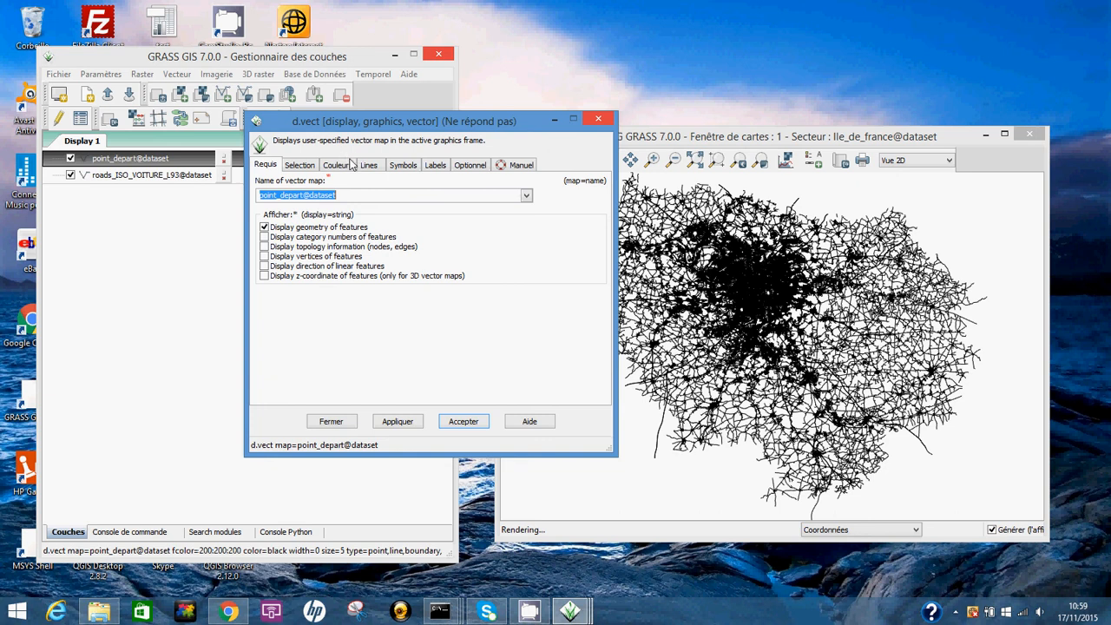
click(345, 165)
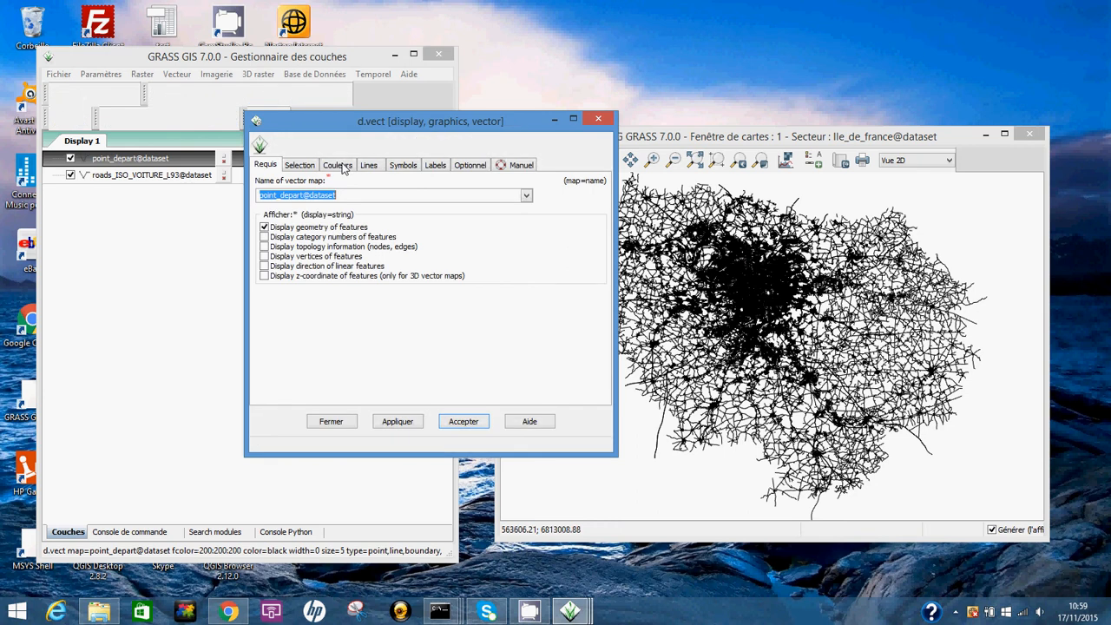
drag(351, 120, 359, 122)
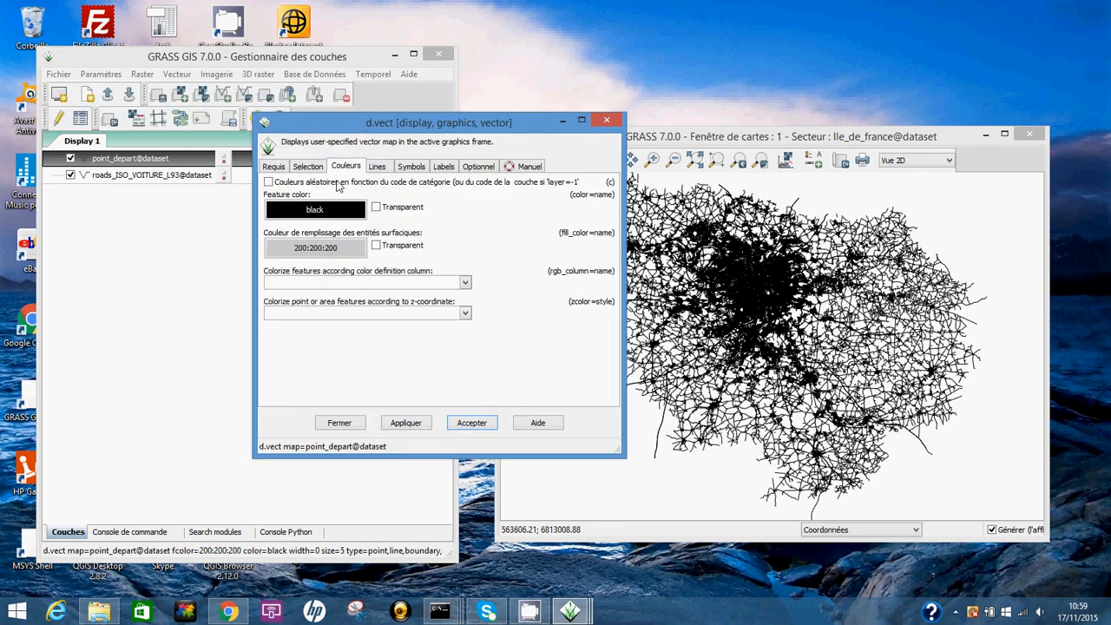
click(338, 215)
click(401, 206)
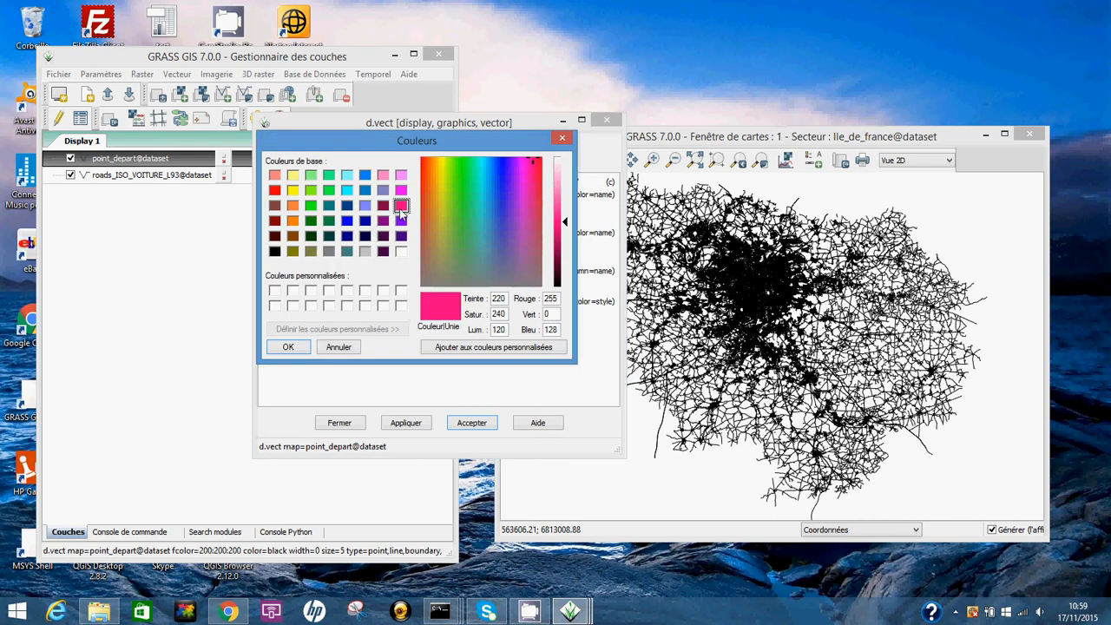
click(285, 348)
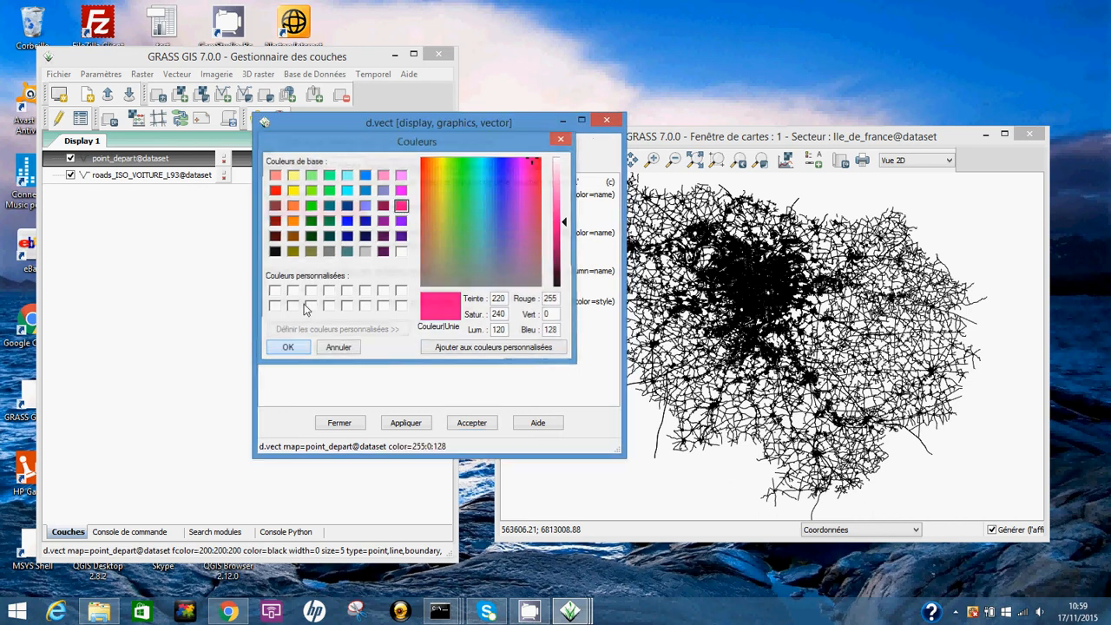
click(344, 248)
click(400, 207)
click(295, 347)
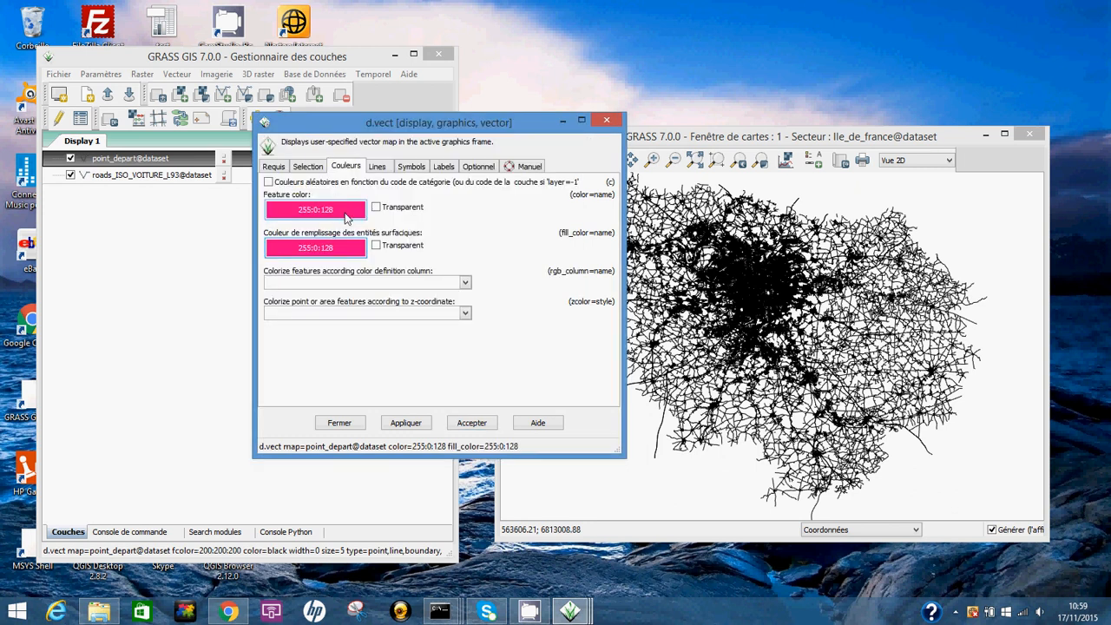
- Change the point symbol of point_depart to basic/circle and apply the display properties
click(411, 169)
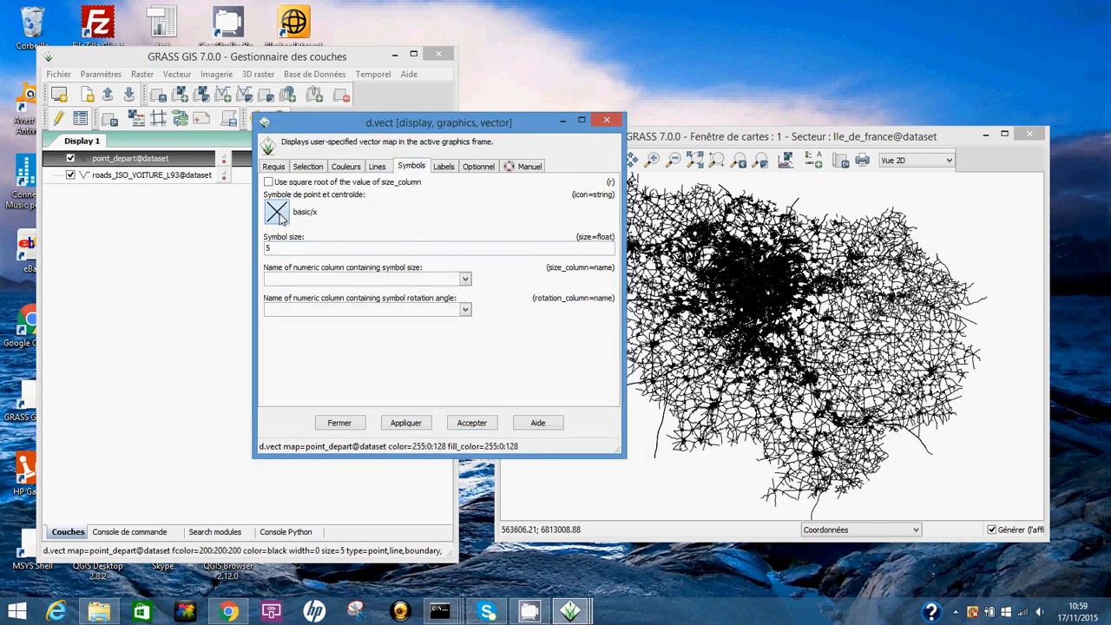
click(578, 302)
click(570, 443)
click(422, 429)
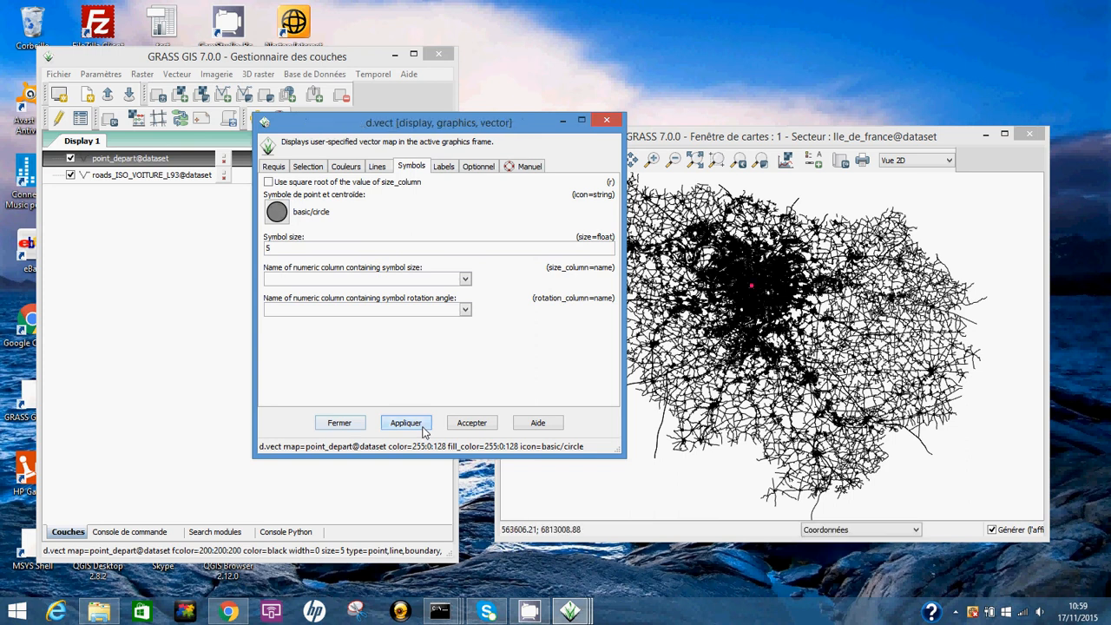
click(478, 425)
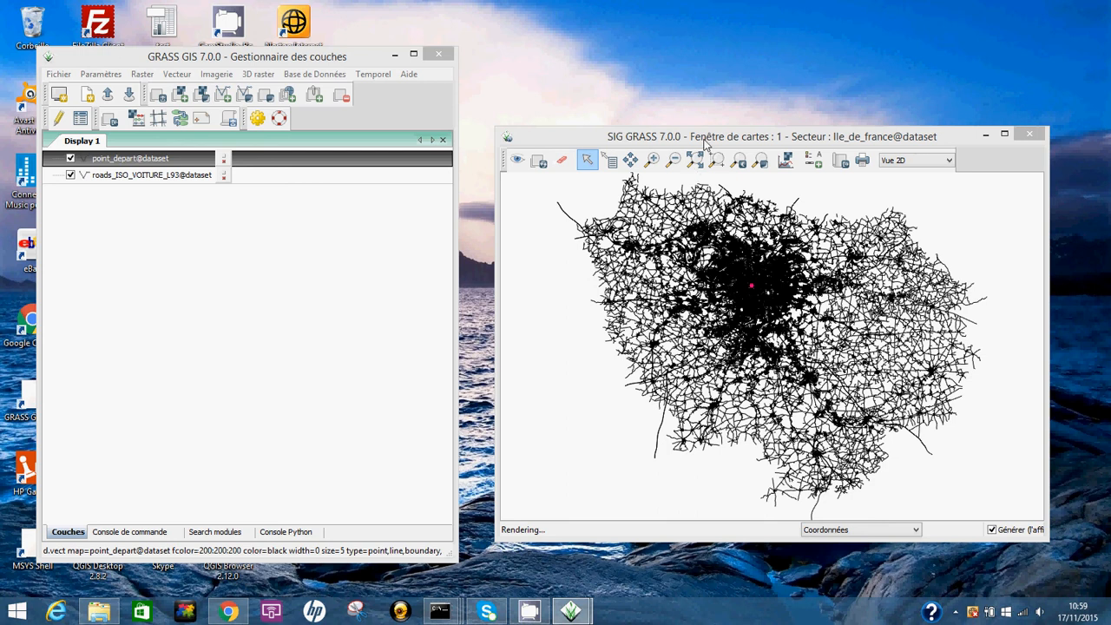
- Show the computational region's extent as an outline on the map display
click(904, 532)
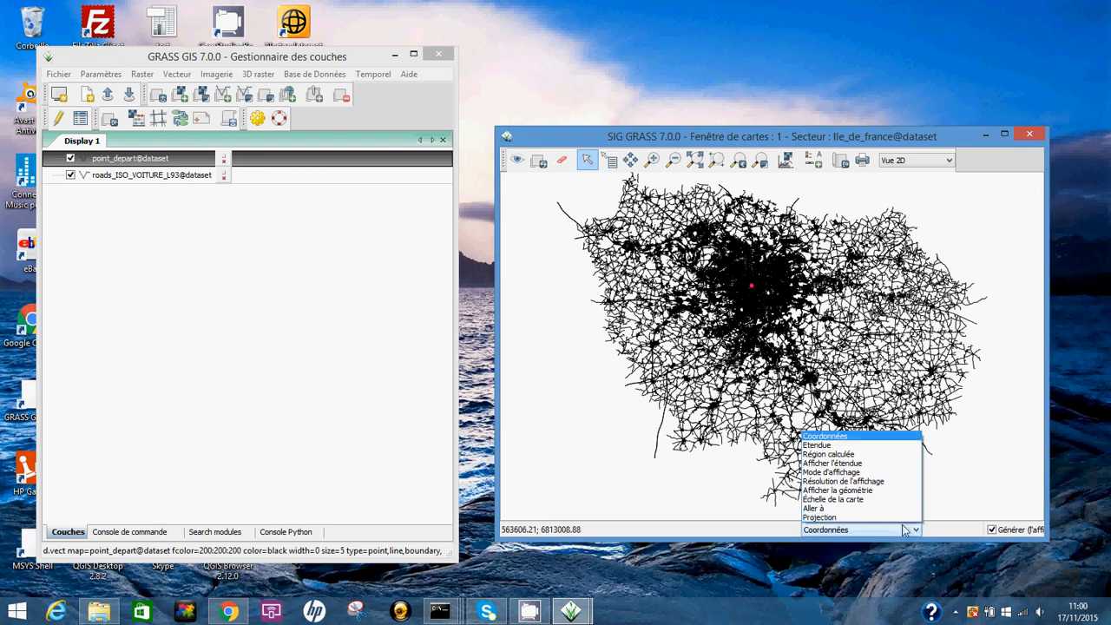
click(842, 465)
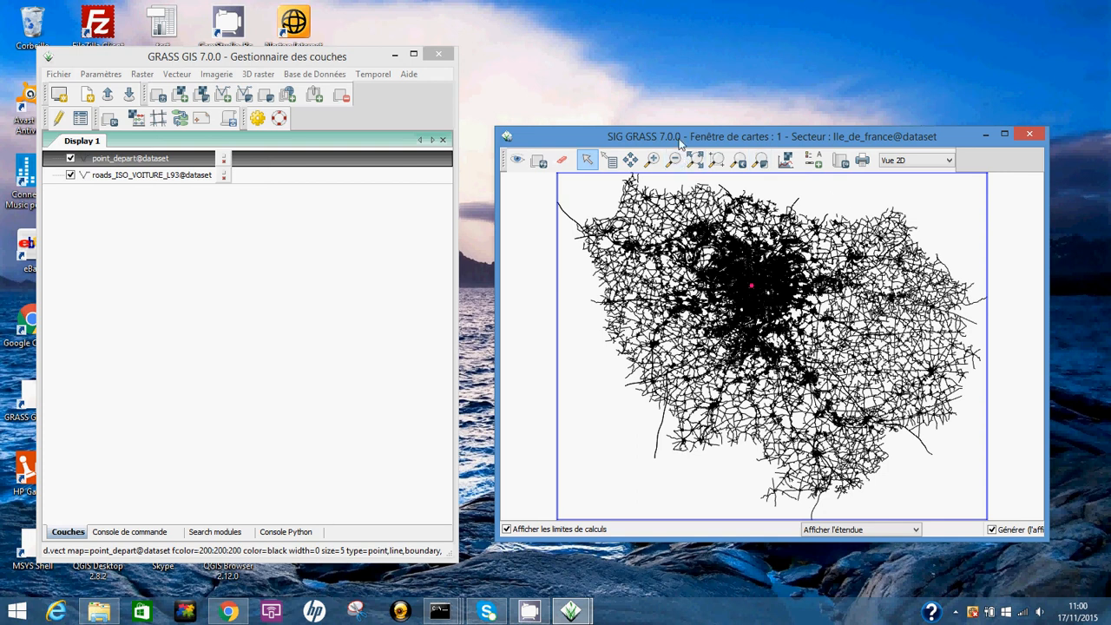
- Start saving the workspace under a new name and browse to the C:\tuto_isochronie\grass folder
click(59, 74)
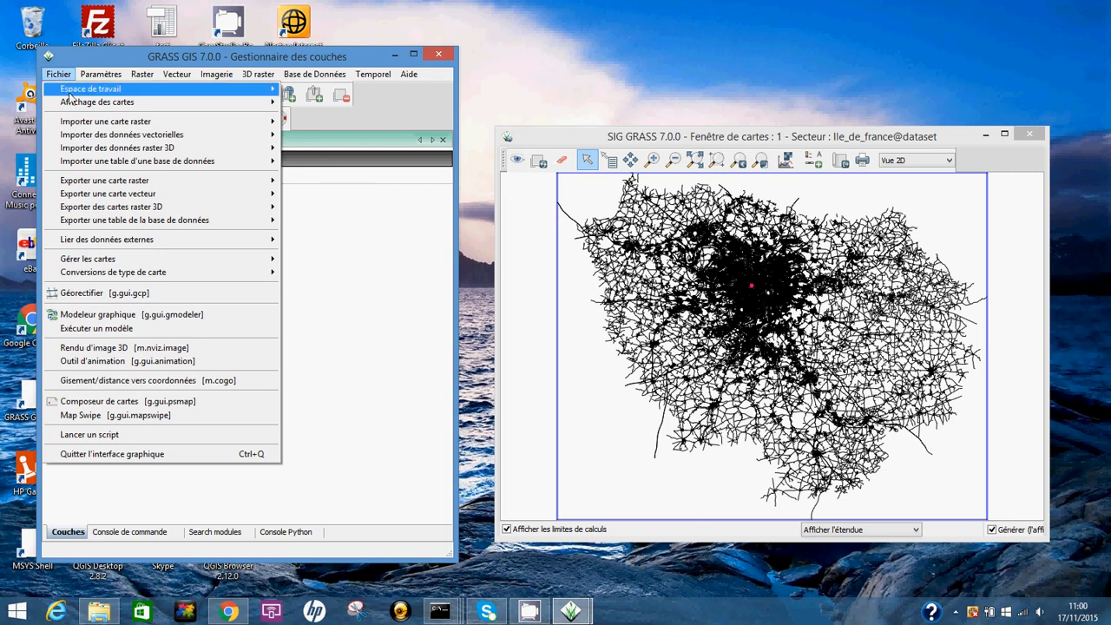
mouse_move(159, 90)
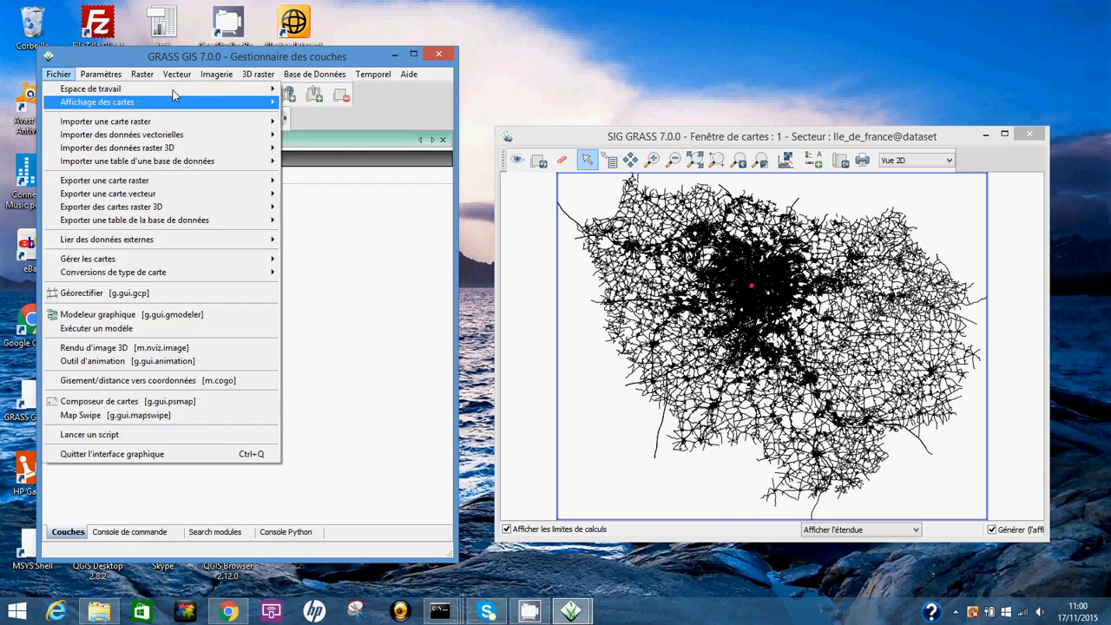
mouse_move(237, 91)
click(346, 137)
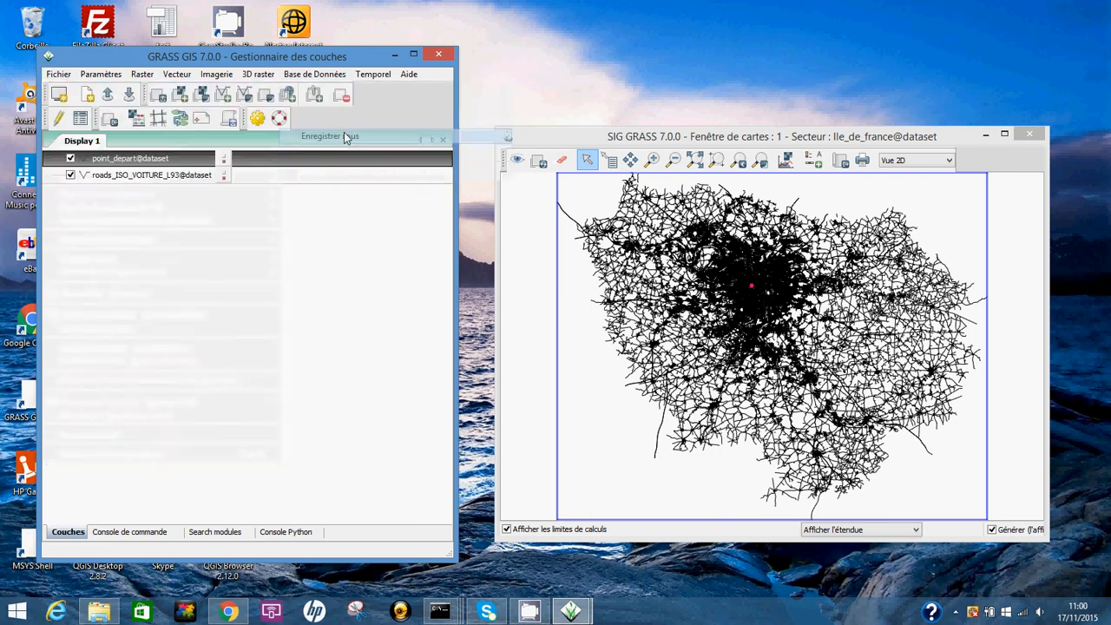
click(303, 529)
click(303, 529)
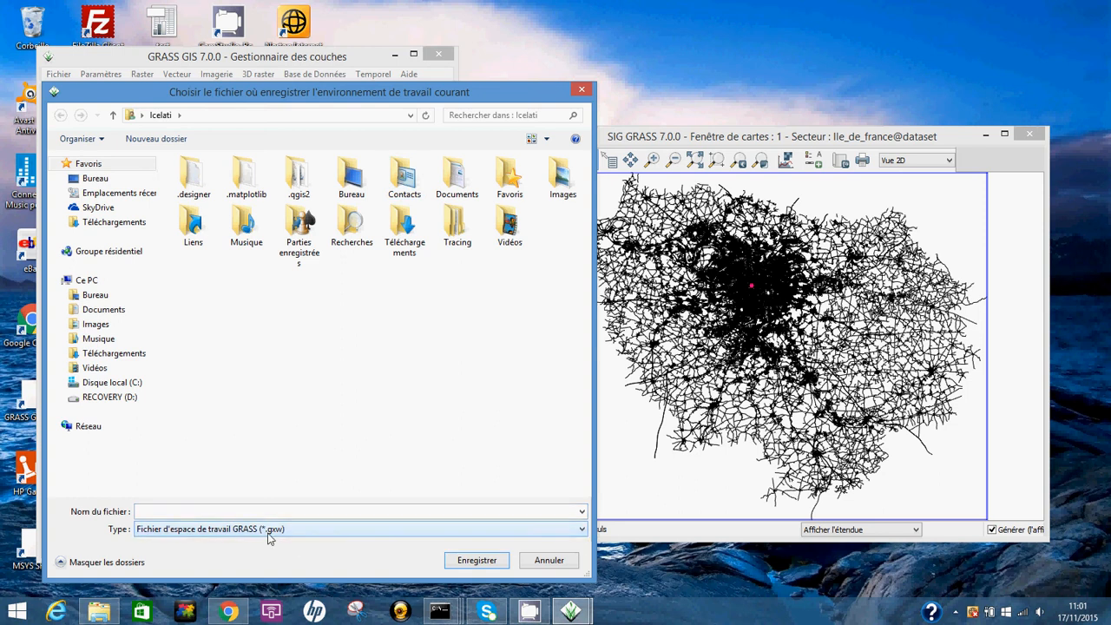
click(118, 390)
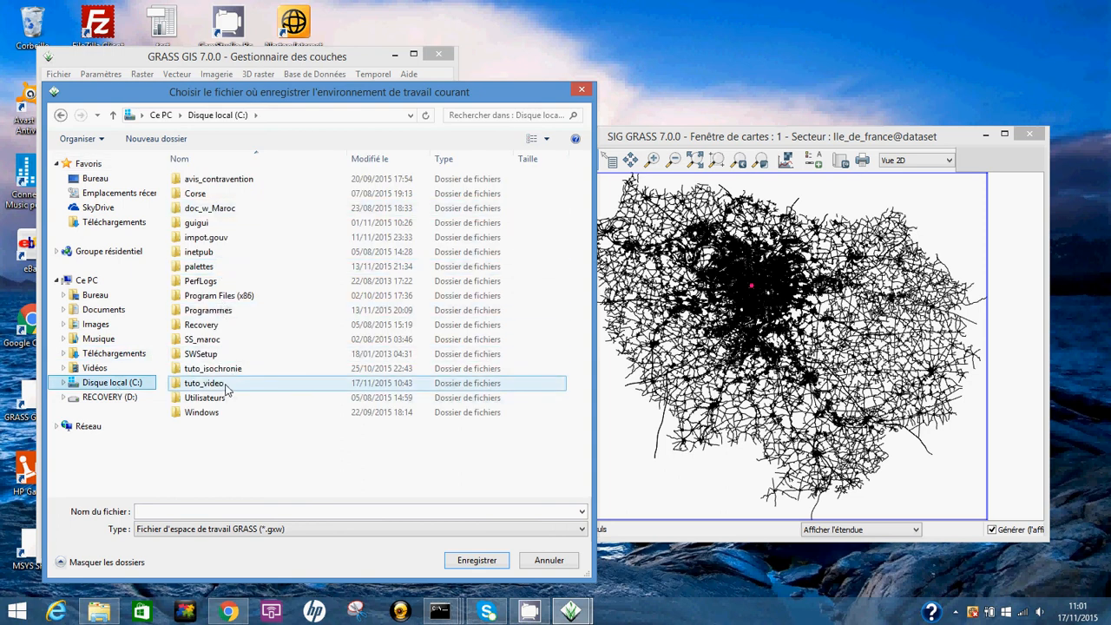
double_click(215, 369)
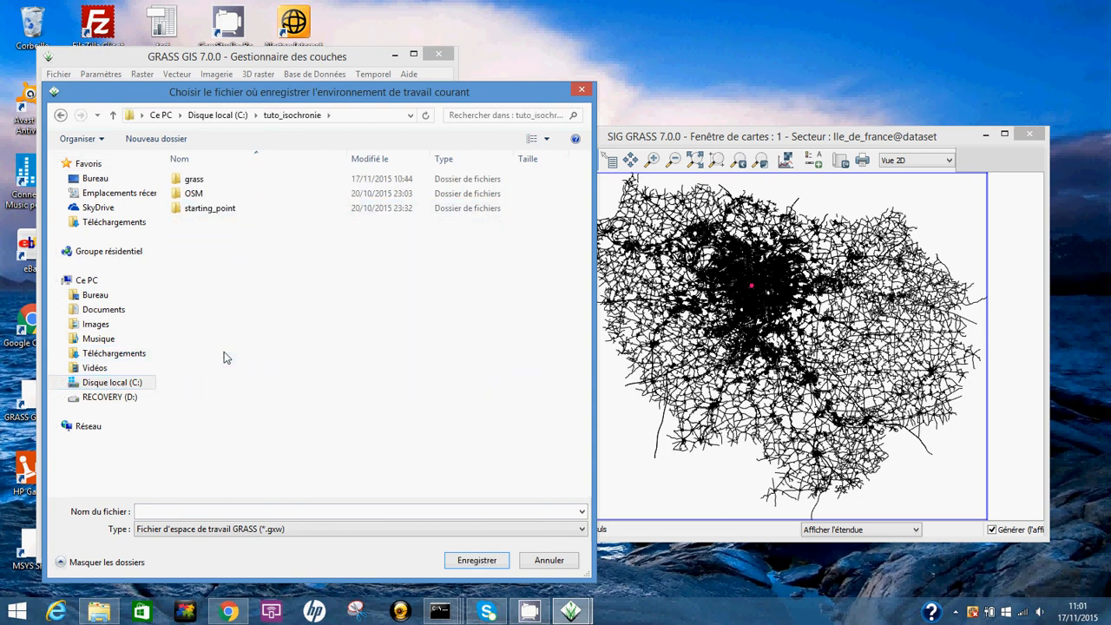
click(206, 184)
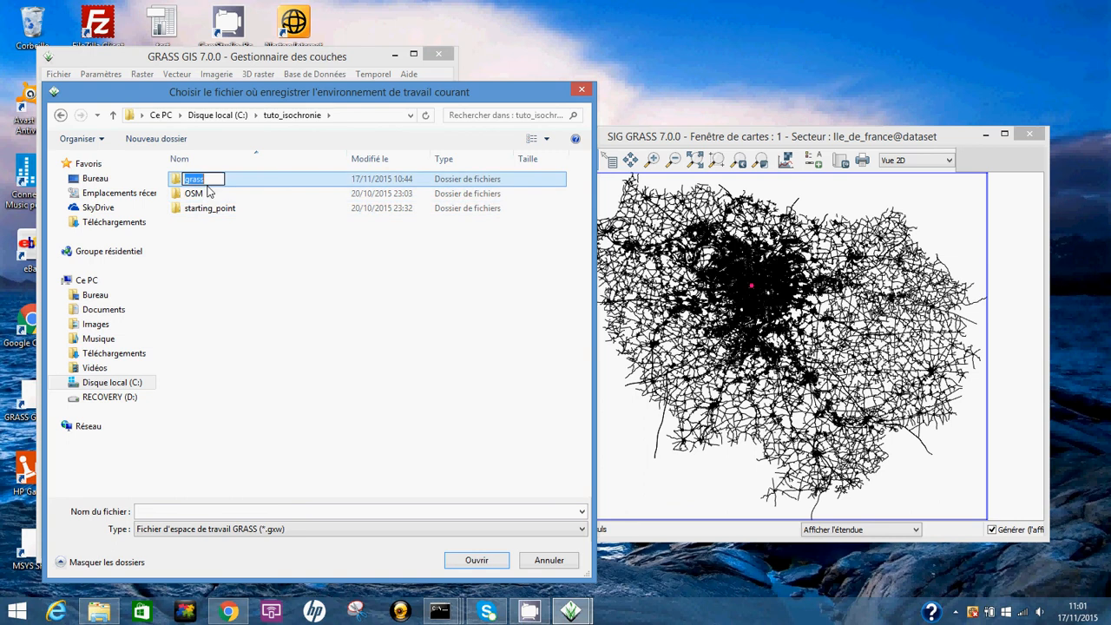
double_click(208, 189)
- Name the workspace file prj_grass_v2.gxw, based on the existing prj_grass.gxw, and save it
click(213, 224)
double_click(173, 512)
click(172, 512)
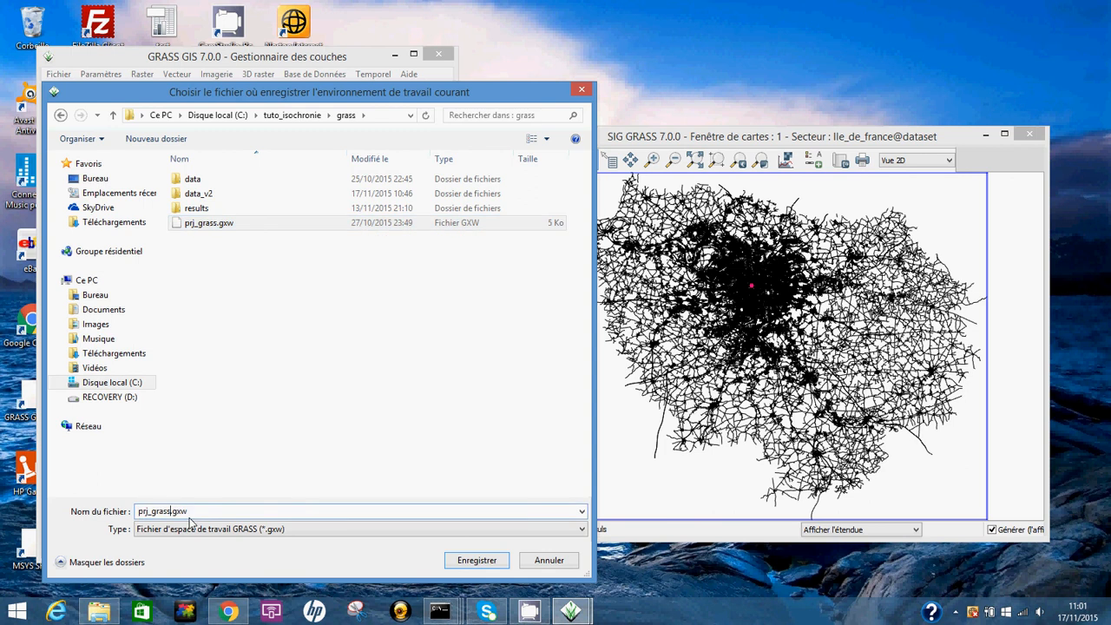
text(_v)
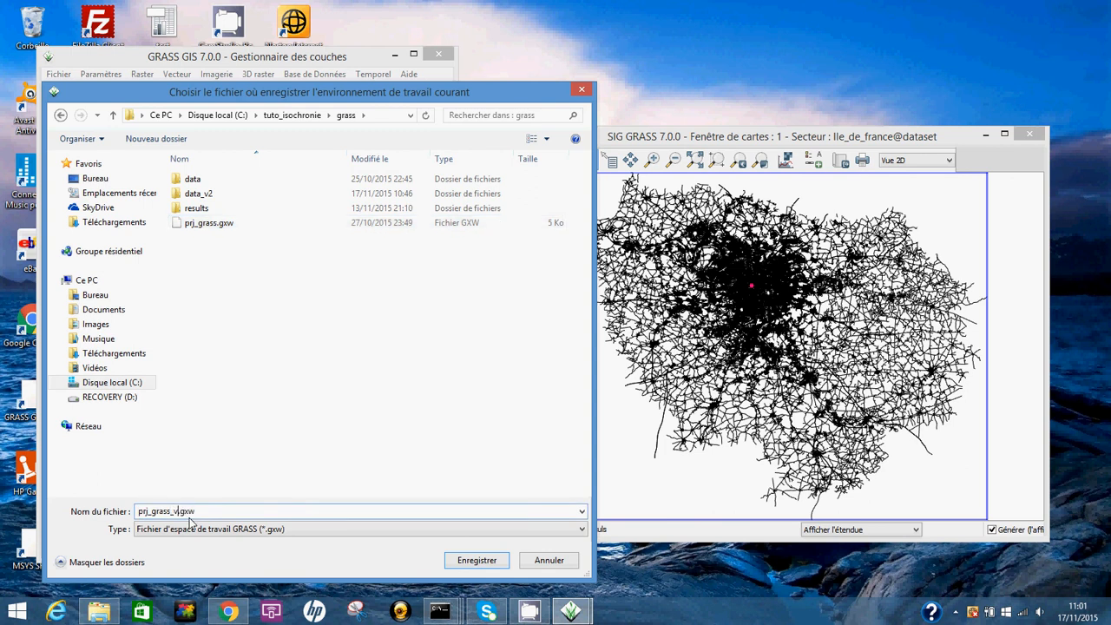
text(2)
click(477, 560)
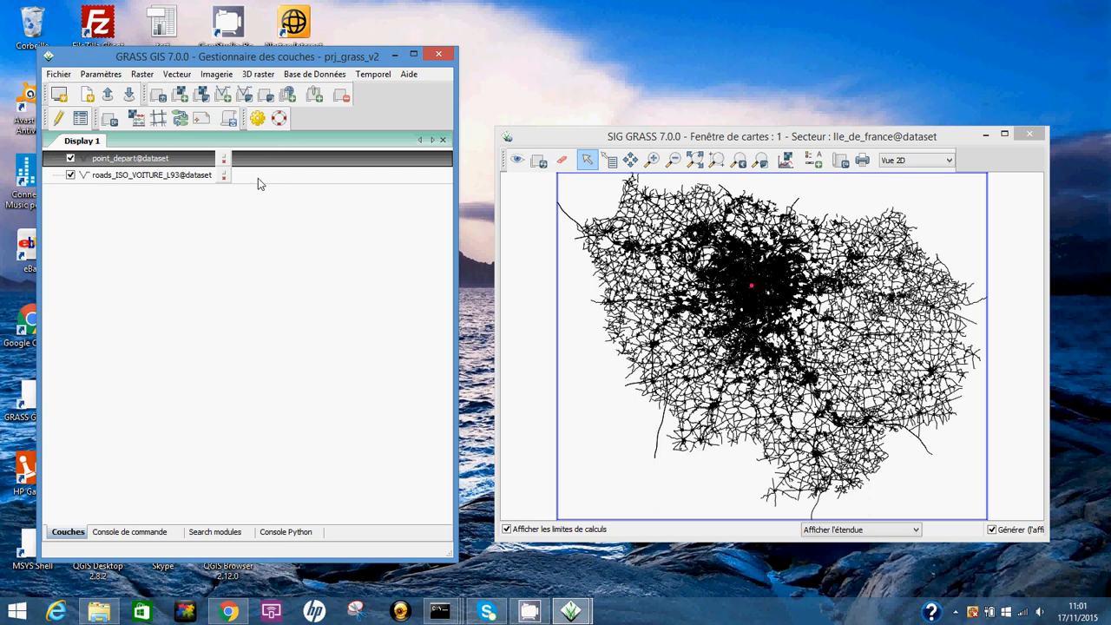
- Print the current region settings and examine the north-south and east-west resolutions and the northern limit
click(63, 77)
mouse_move(97, 74)
mouse_move(124, 92)
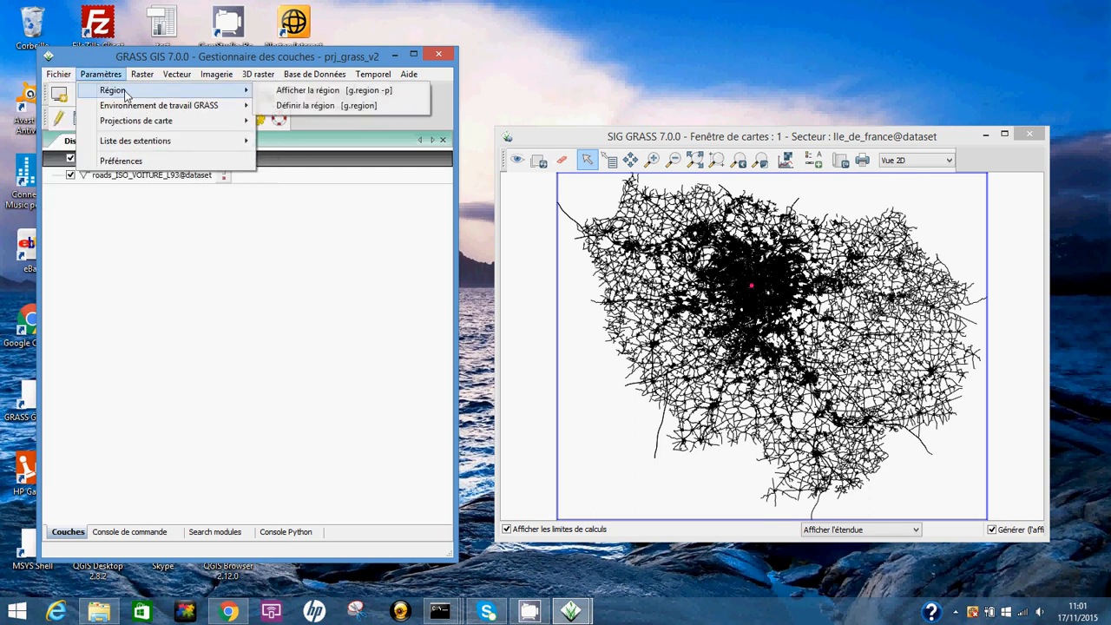
click(317, 92)
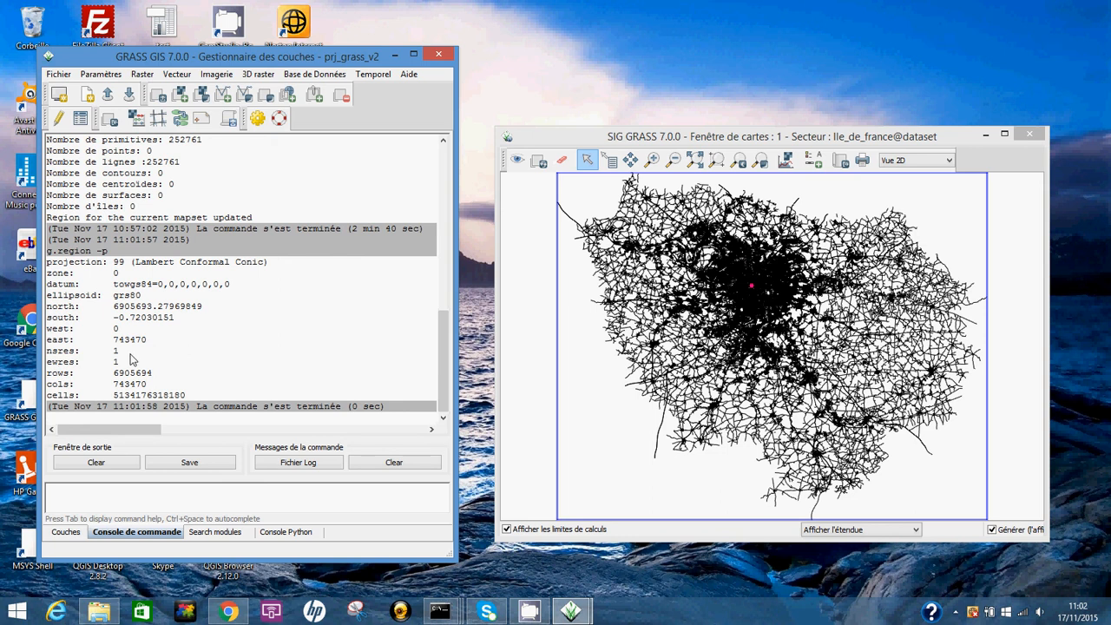
click(123, 353)
click(123, 363)
drag(136, 308, 206, 312)
double_click(207, 313)
click(204, 311)
- Set the computational region's north-south and east-west 2D grid resolutions to 100 each with g.region and run it
mouse_move(184, 91)
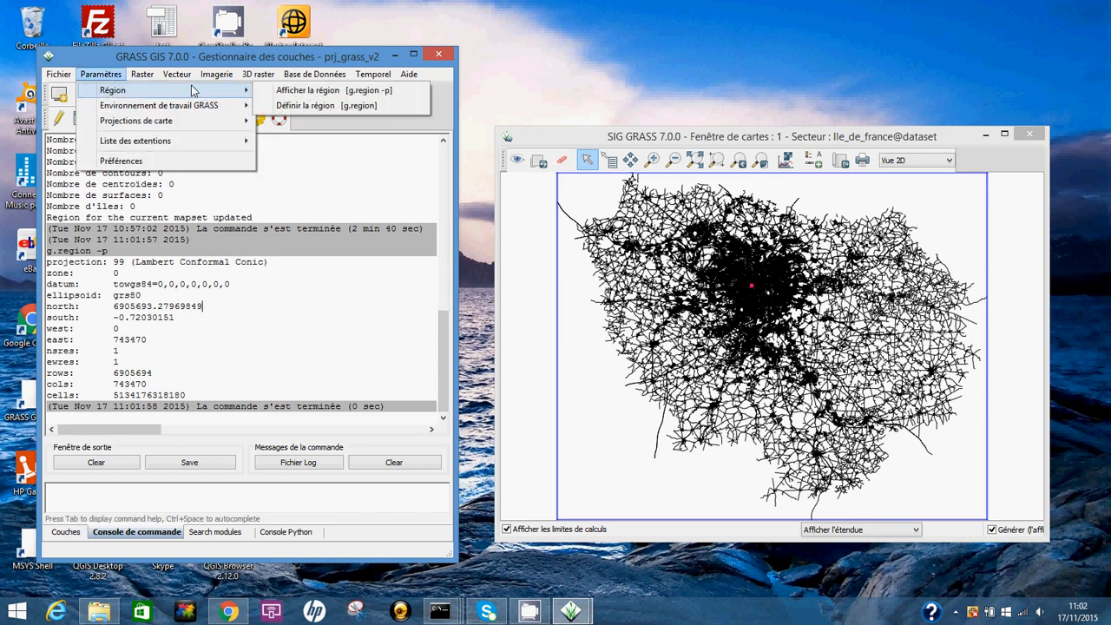
click(303, 105)
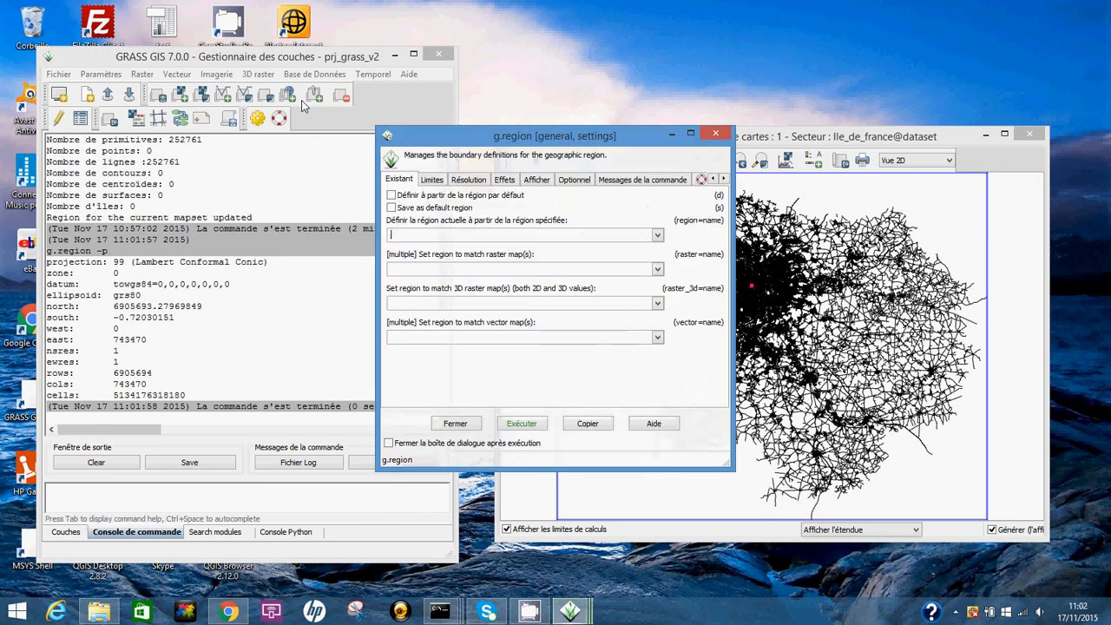
click(473, 182)
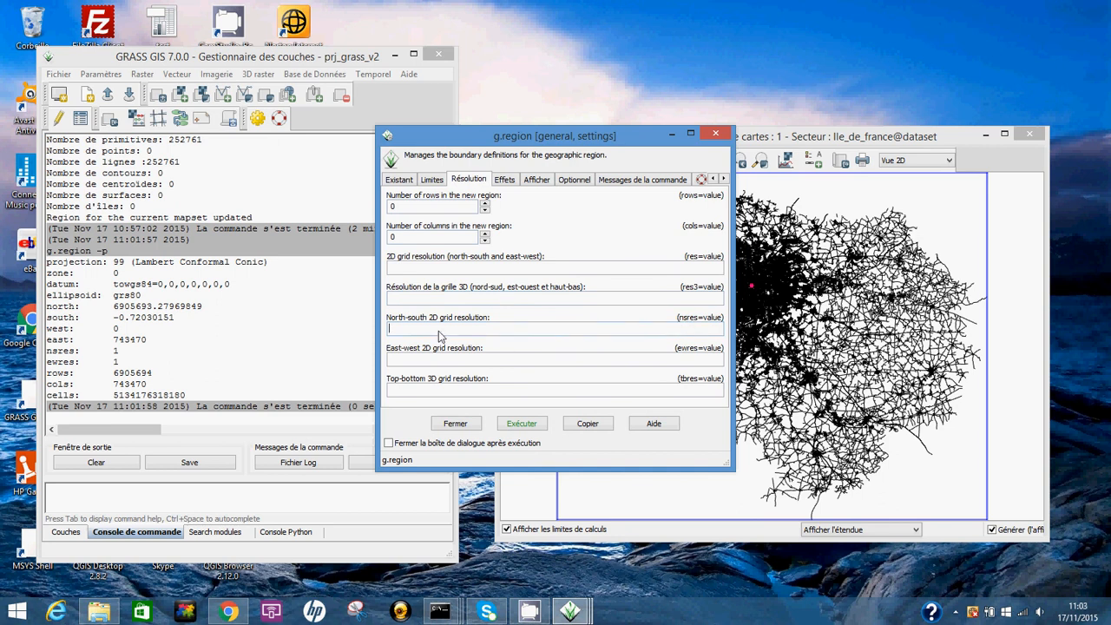
text(100)
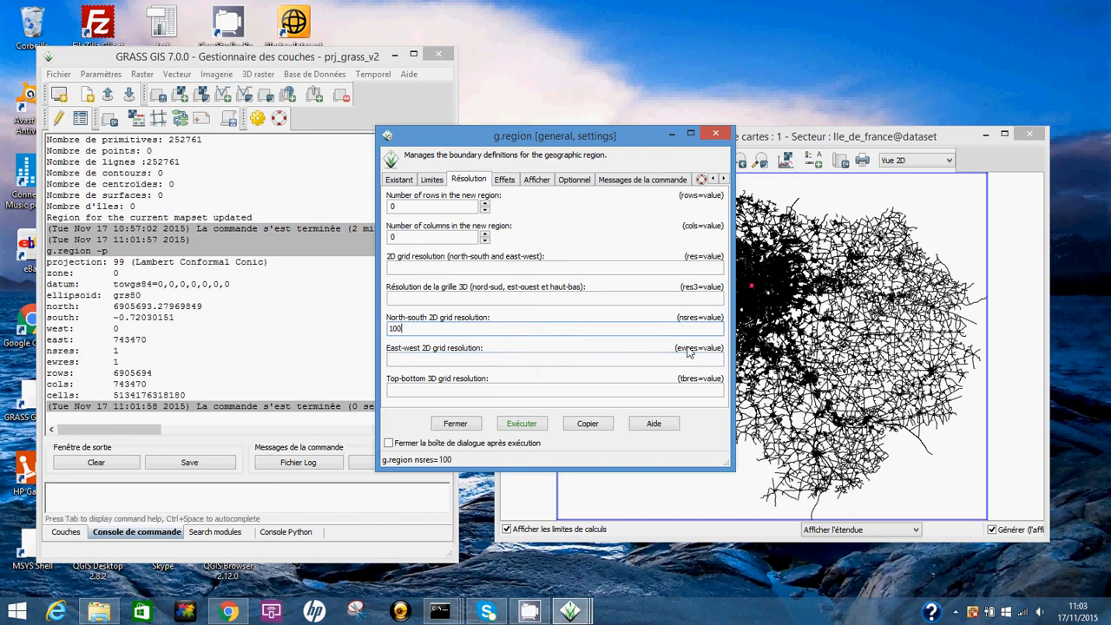
click(449, 360)
text(100)
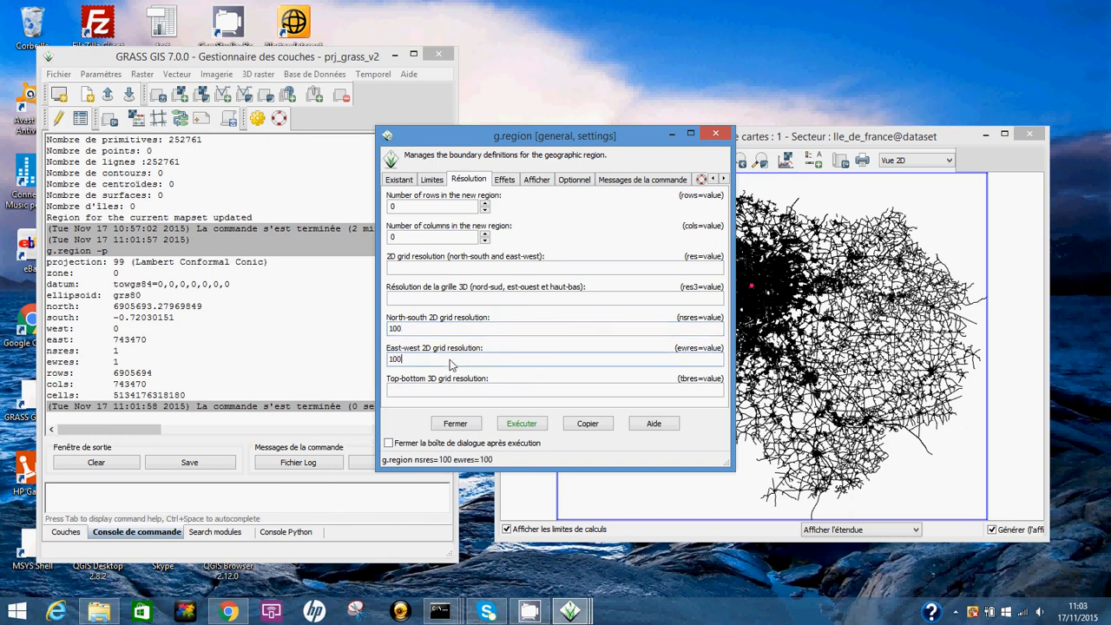
click(530, 427)
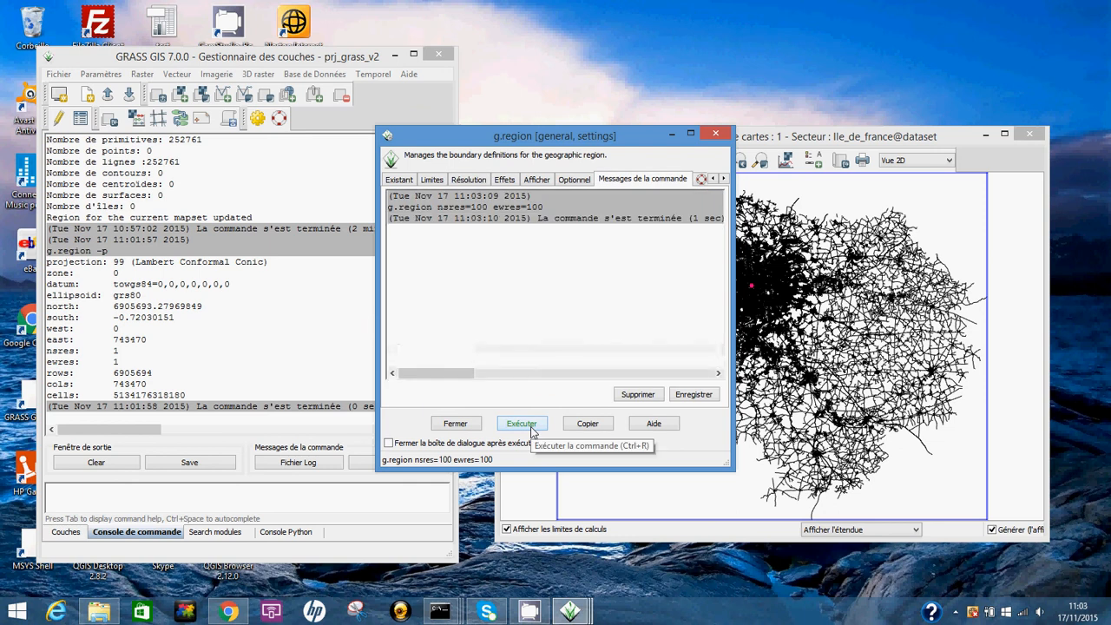
click(715, 132)
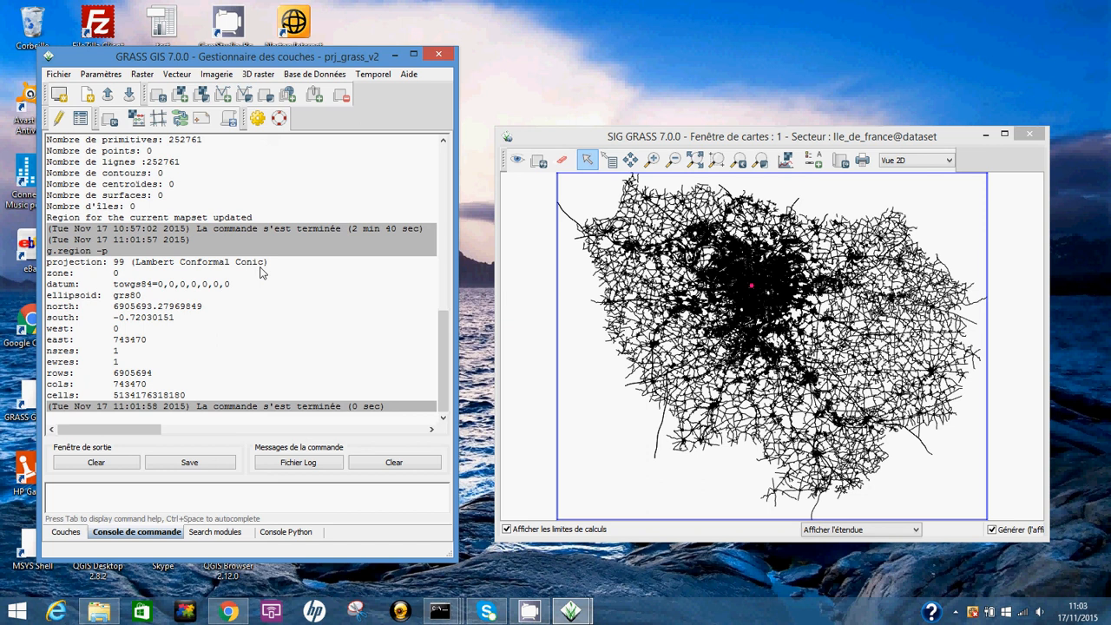
- Print the current region settings again to check the grid resolutions and the row, column and cell counts
click(113, 75)
mouse_move(235, 92)
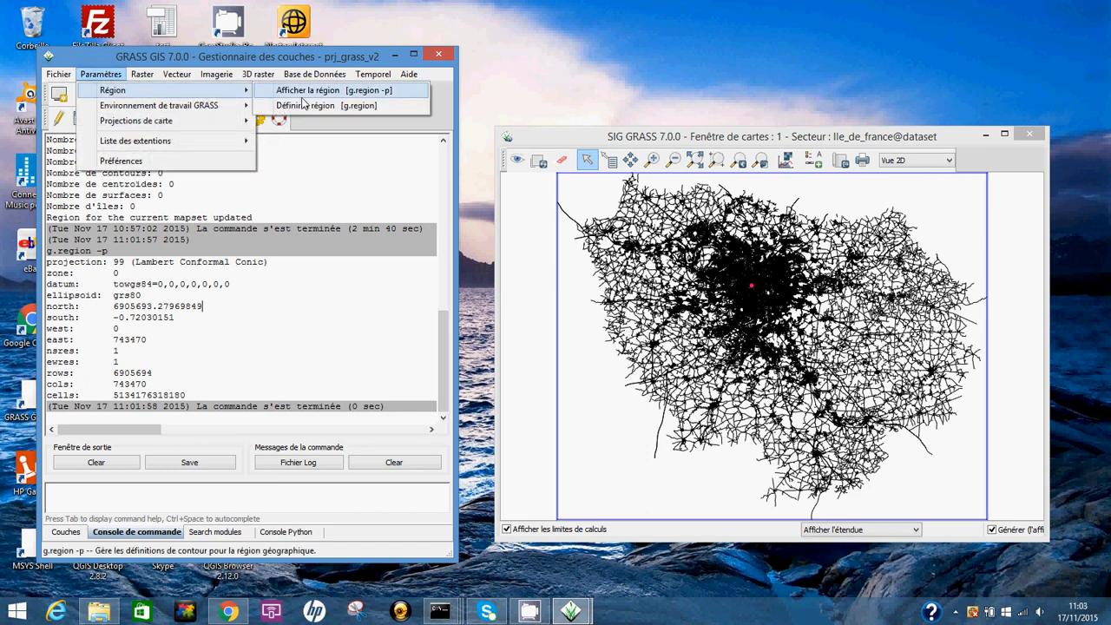
click(303, 92)
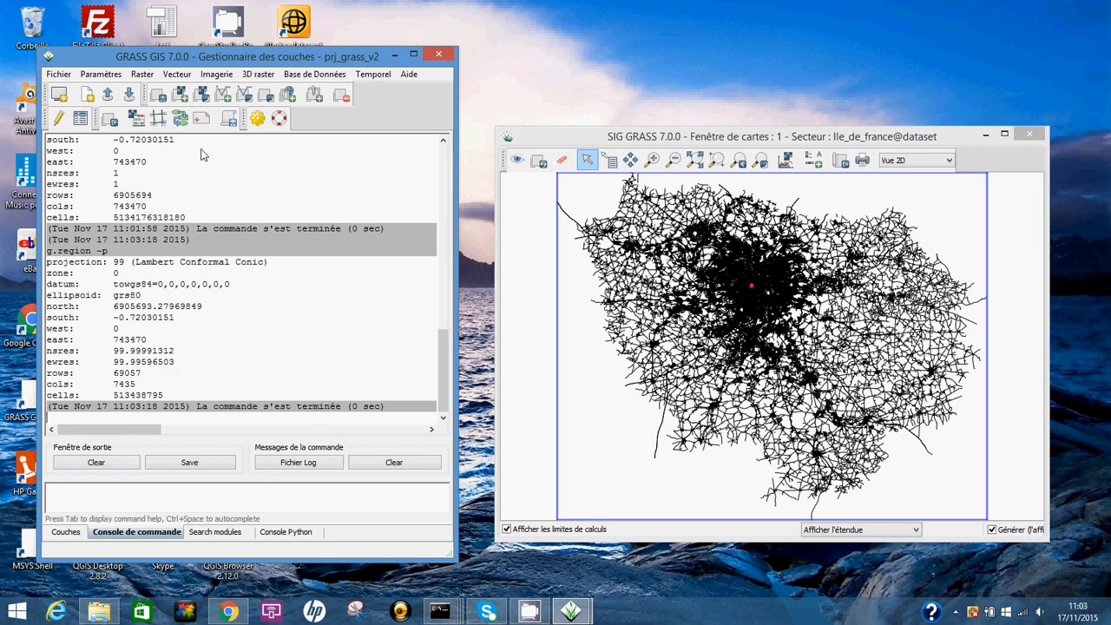
- Browse the vector extensions in the GRASS AddOns repository, select v.isochrones to view its description, and close the installer
click(101, 75)
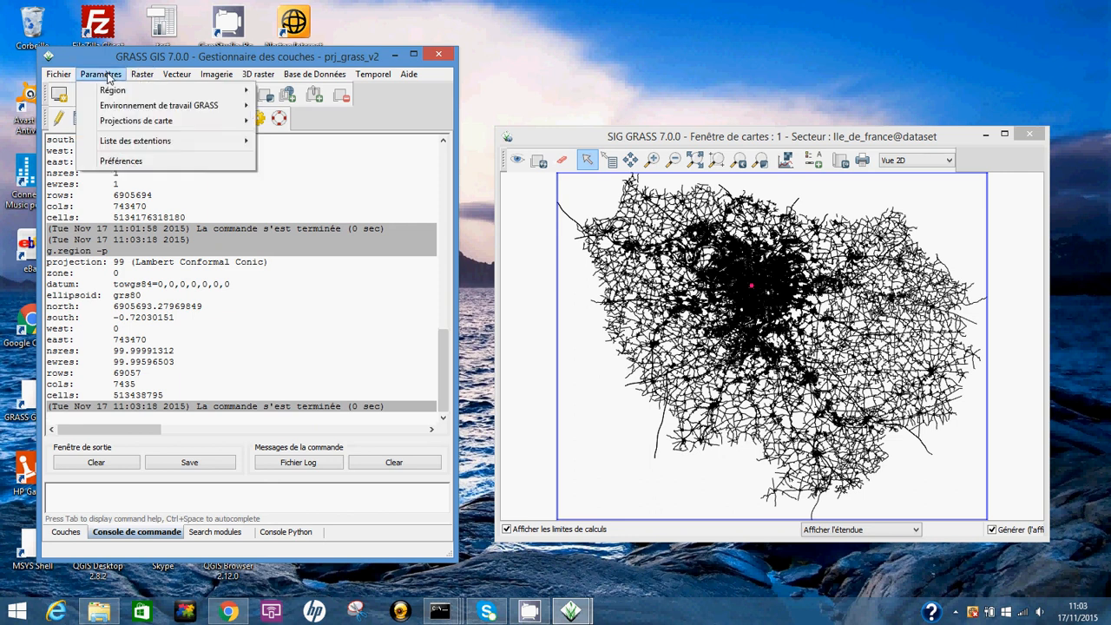
mouse_move(171, 142)
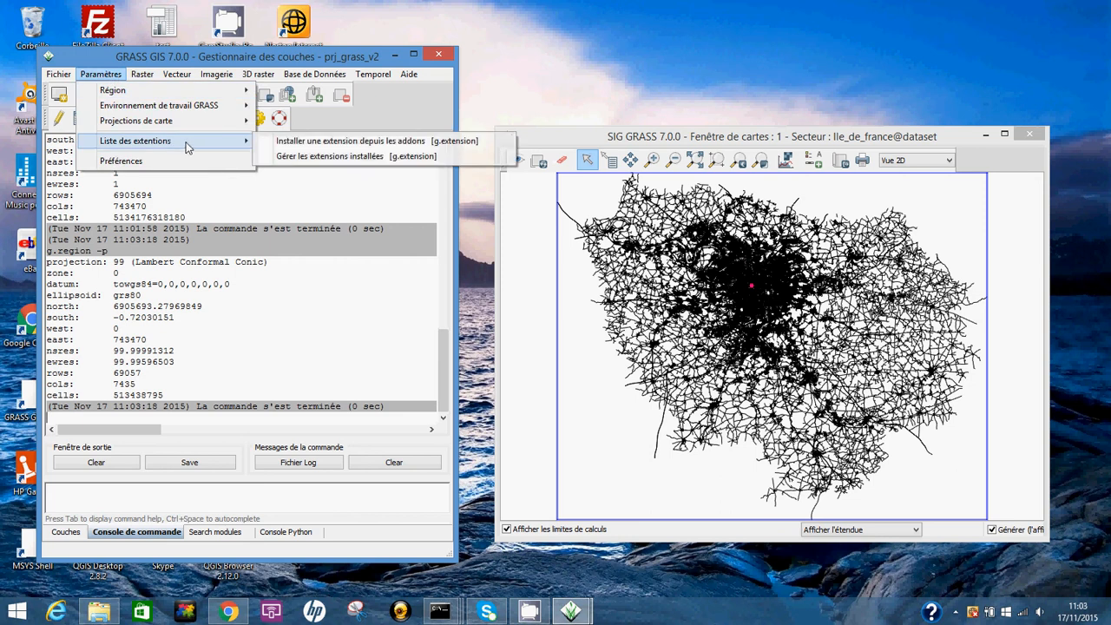
click(326, 144)
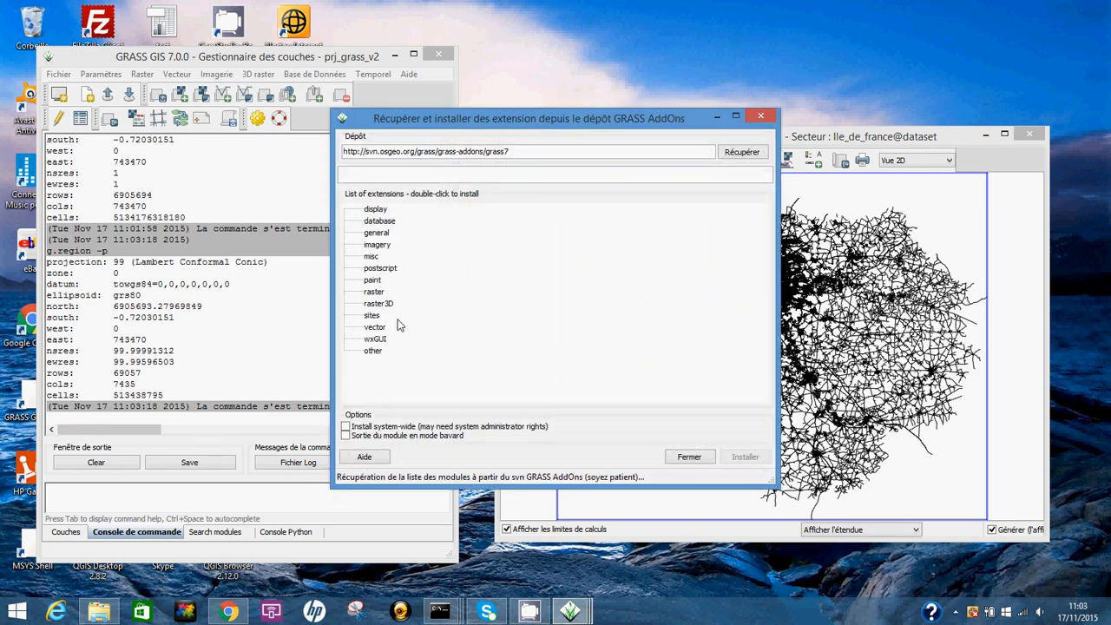
click(380, 295)
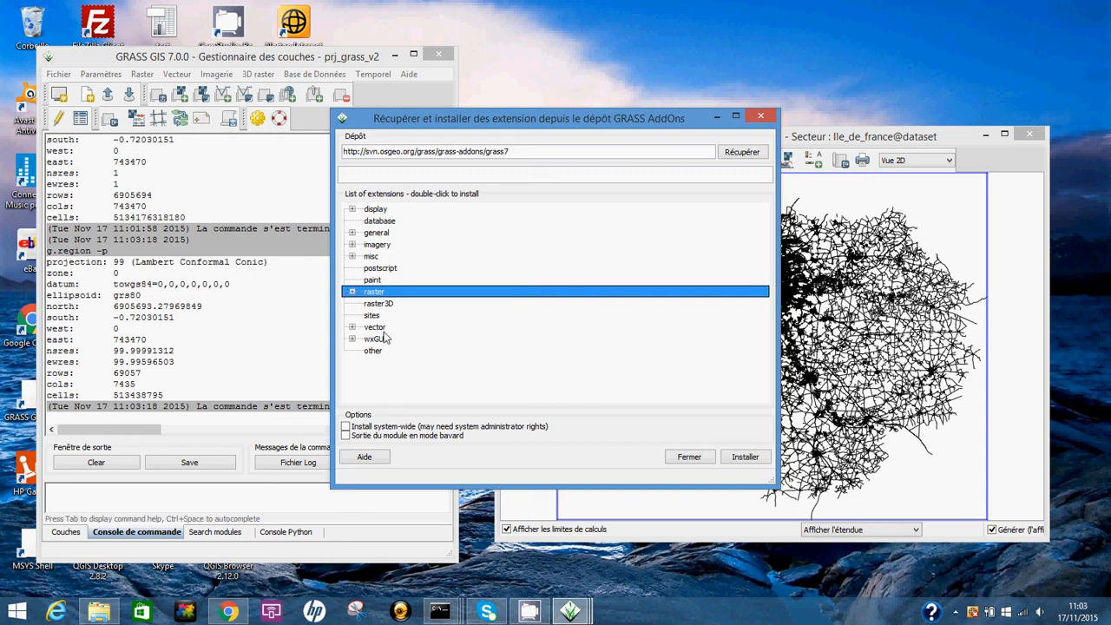
click(353, 327)
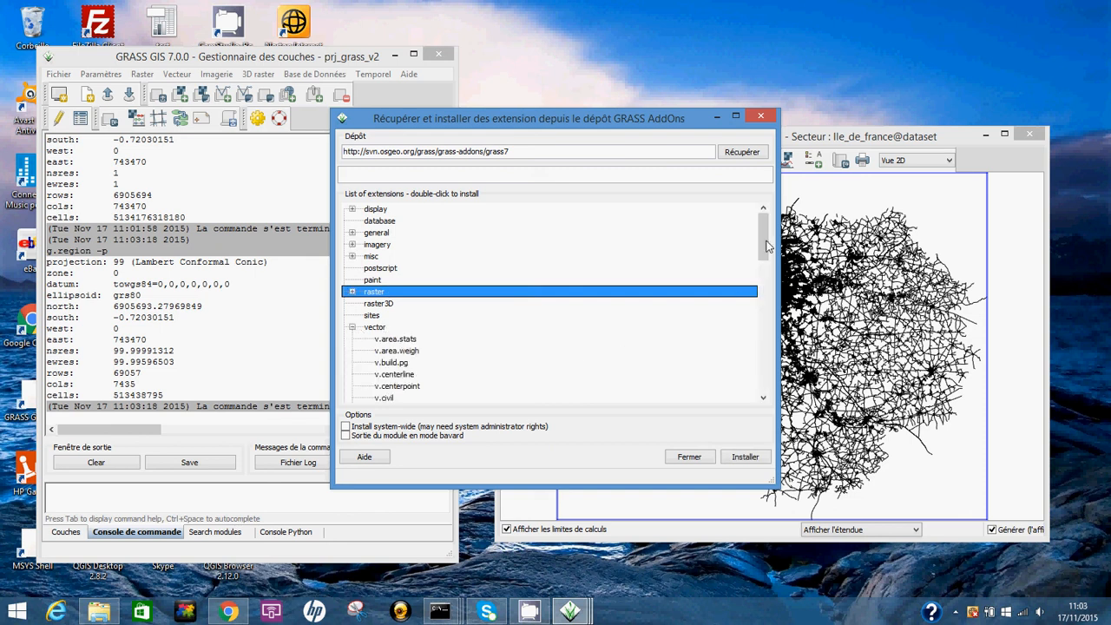
drag(768, 240, 772, 373)
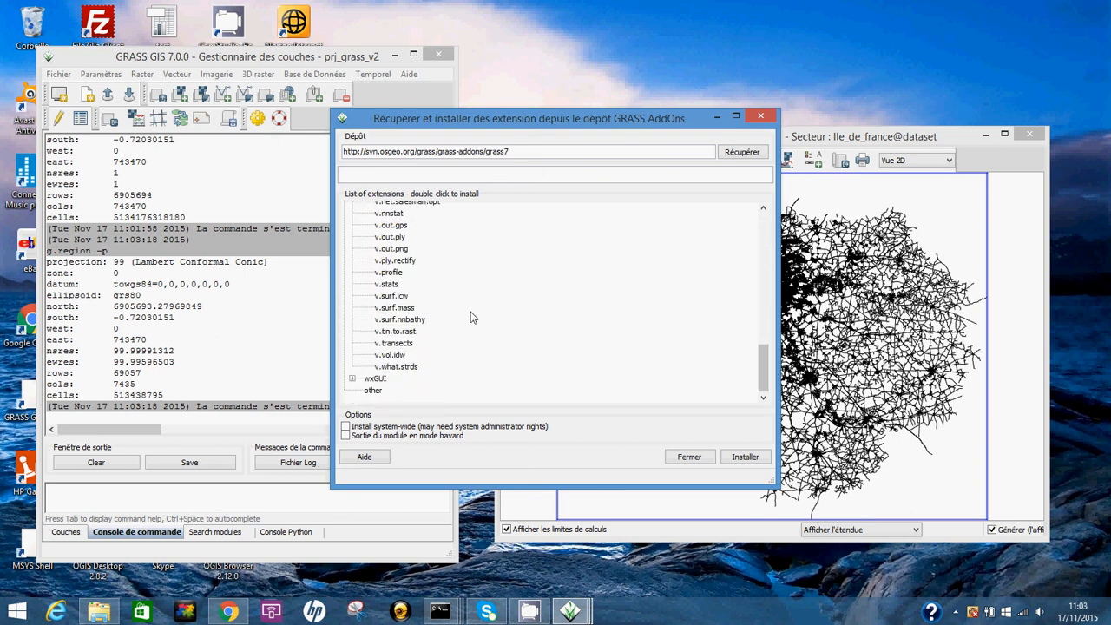
drag(769, 372, 767, 343)
click(395, 218)
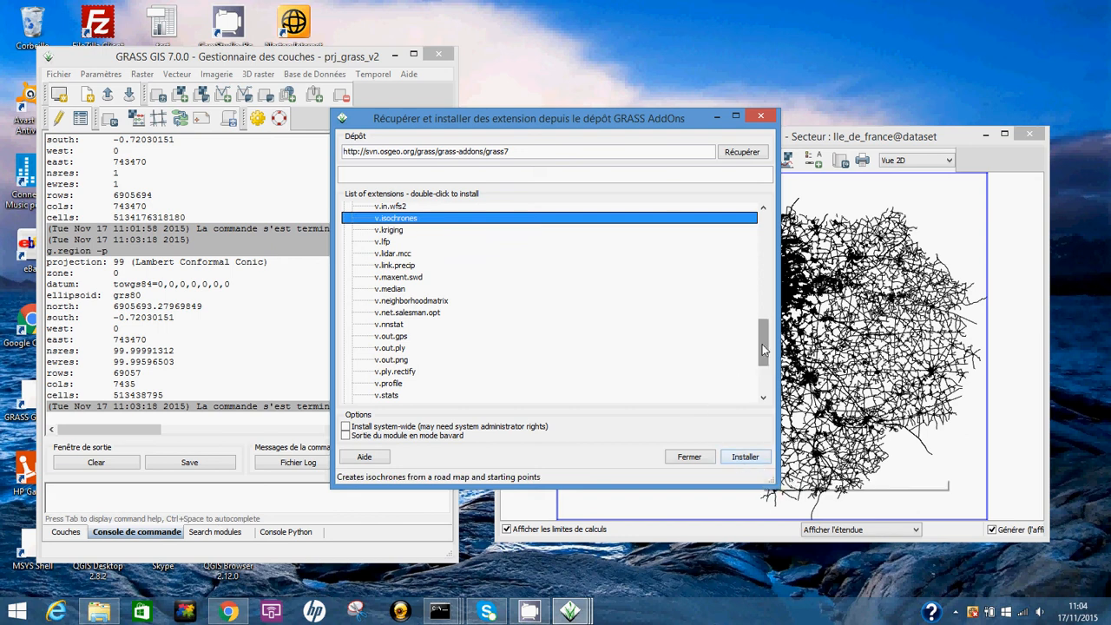
drag(765, 352, 769, 234)
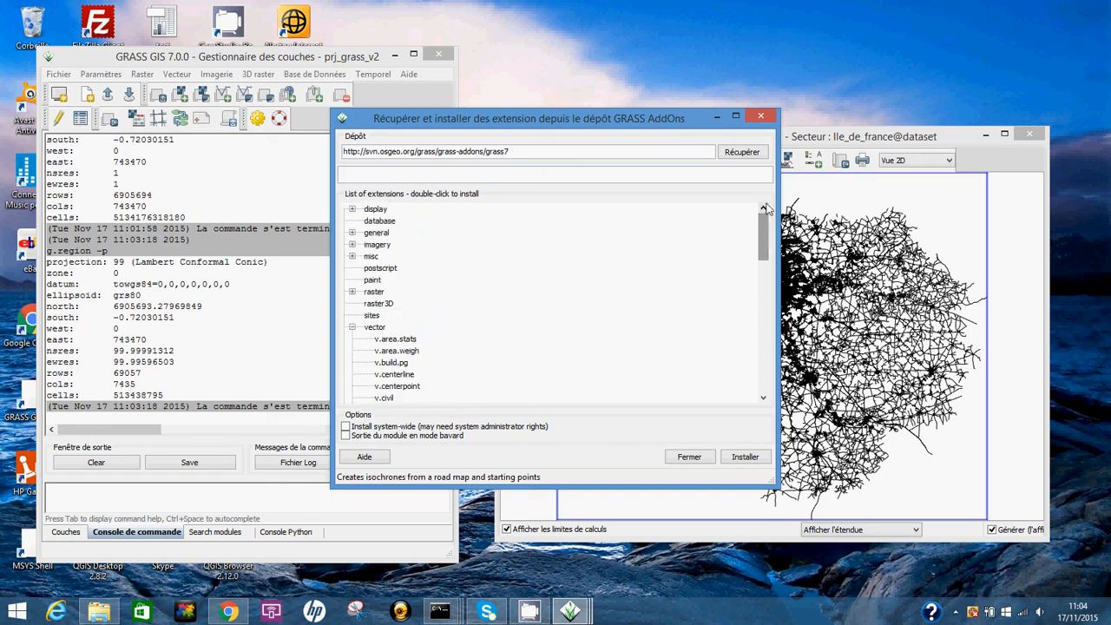
click(759, 116)
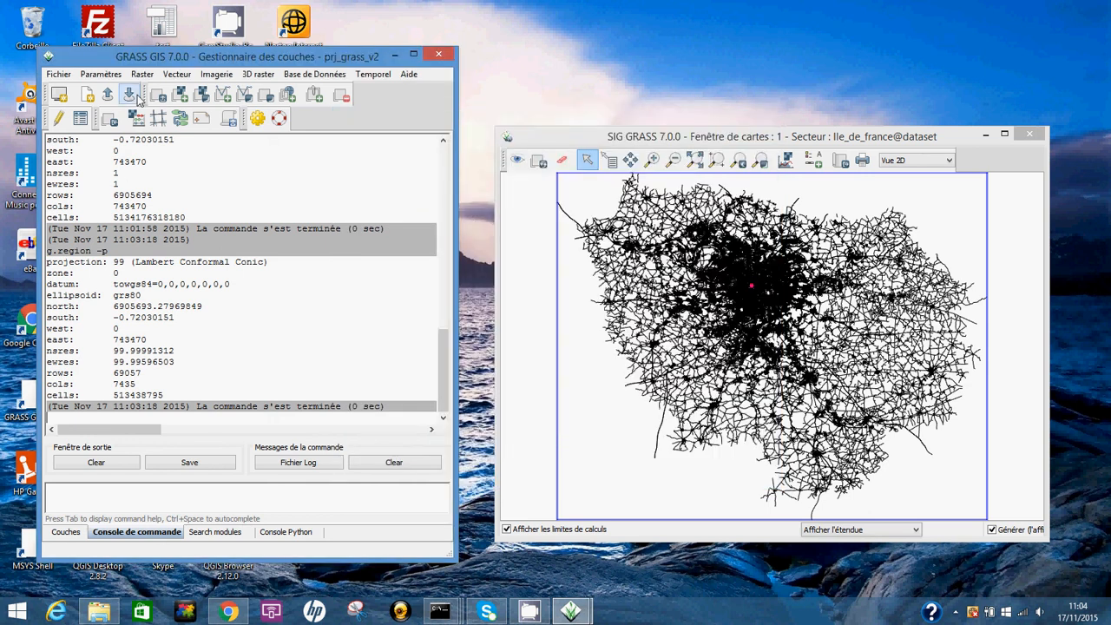
- Review the installed GRASS add-on extensions, tick v.isochrones to view the available actions, and close the list
click(101, 75)
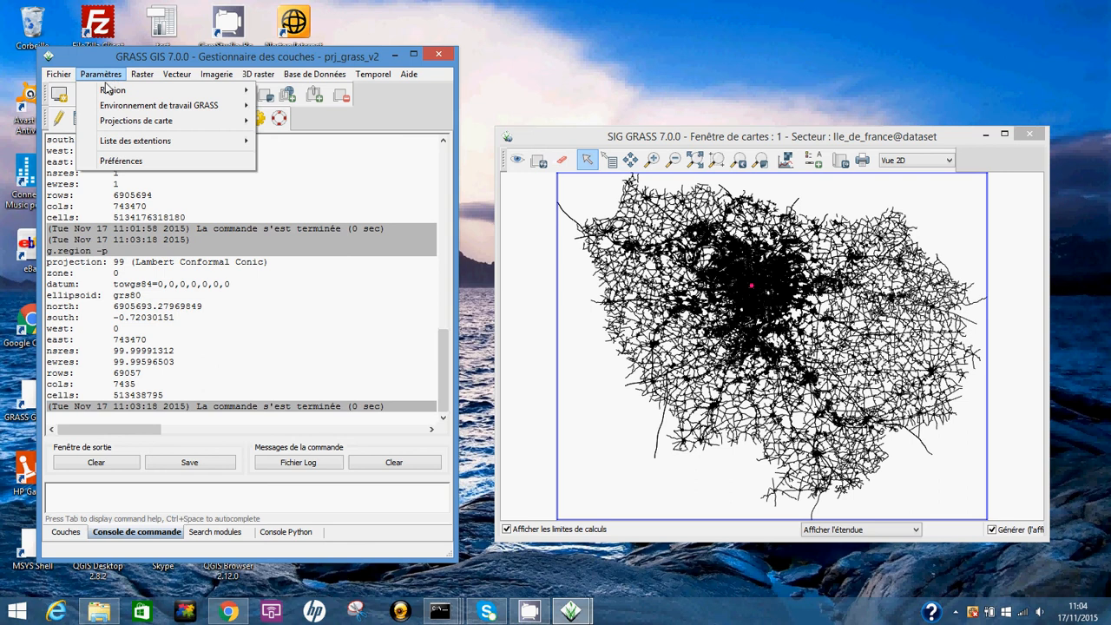
mouse_move(69, 77)
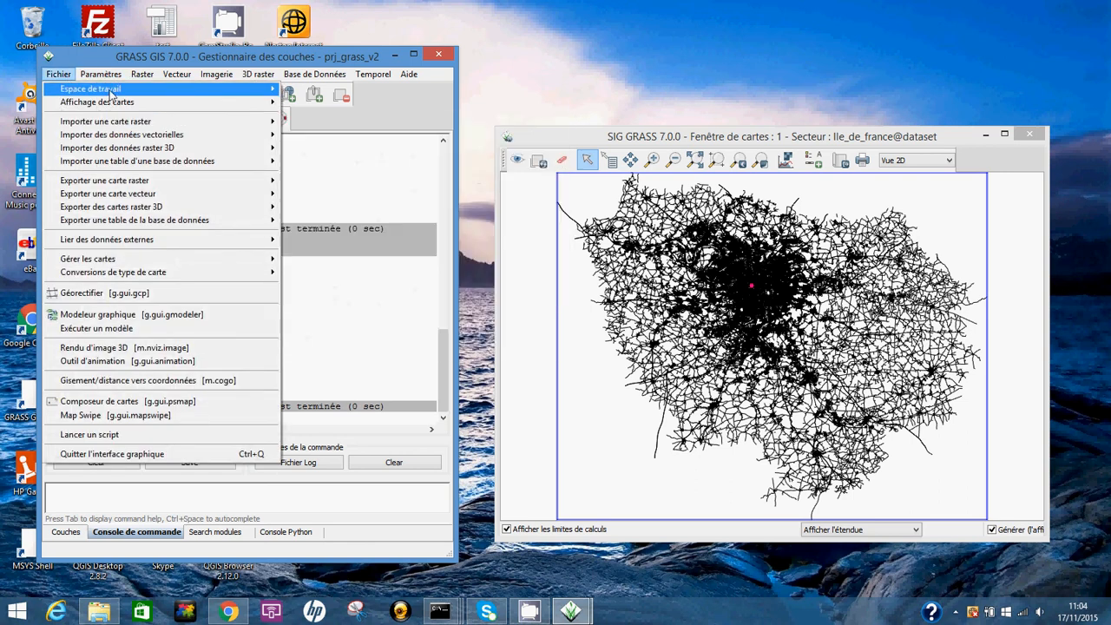
mouse_move(114, 78)
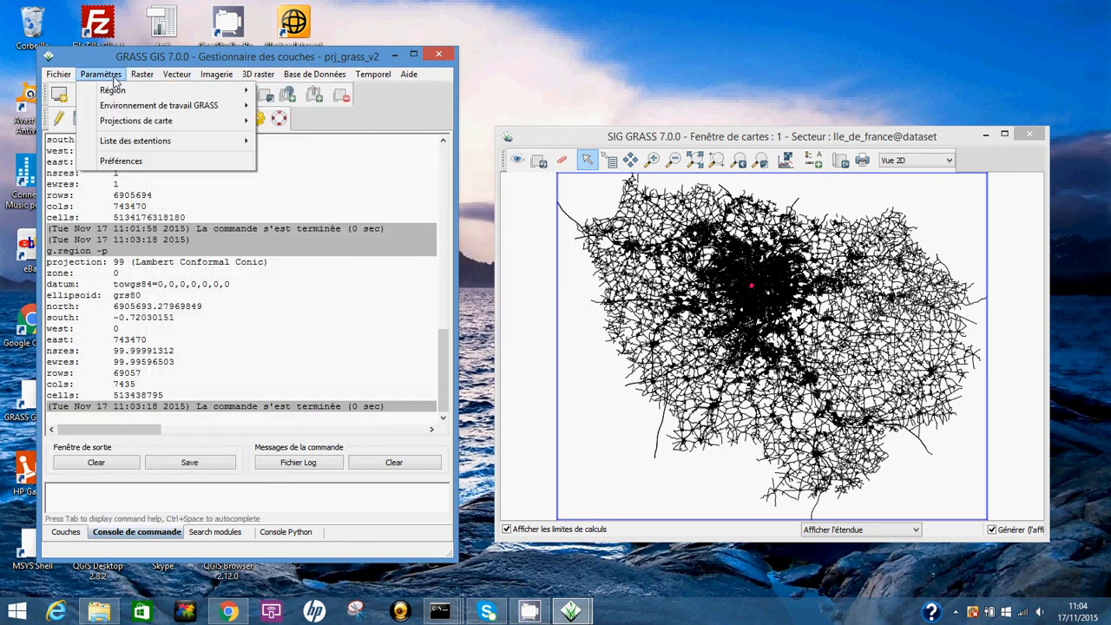
mouse_move(217, 141)
click(292, 157)
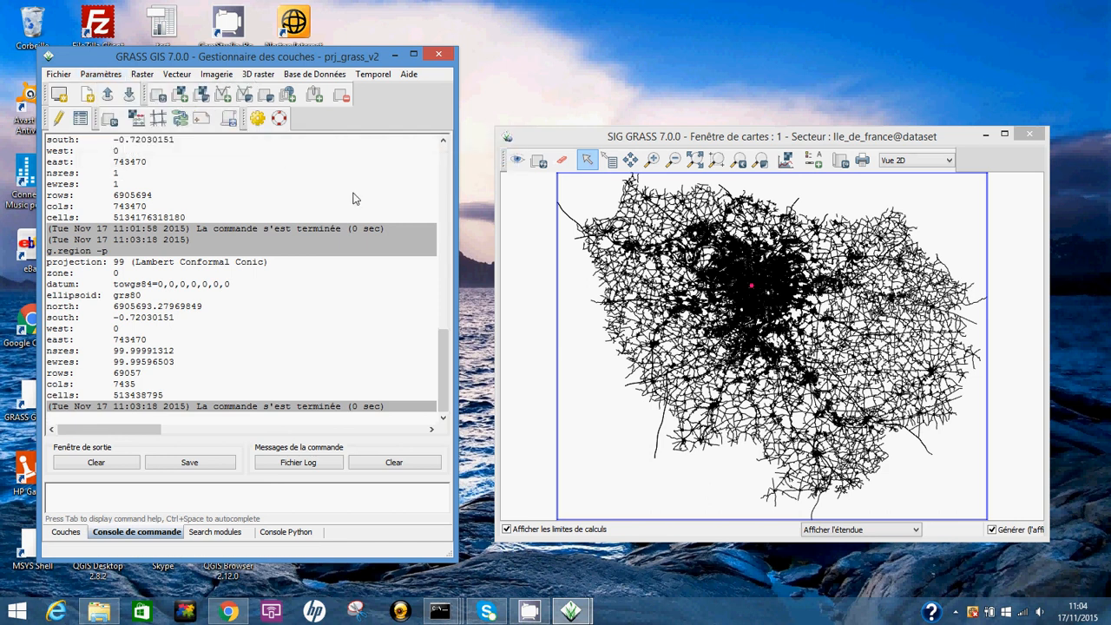
click(352, 255)
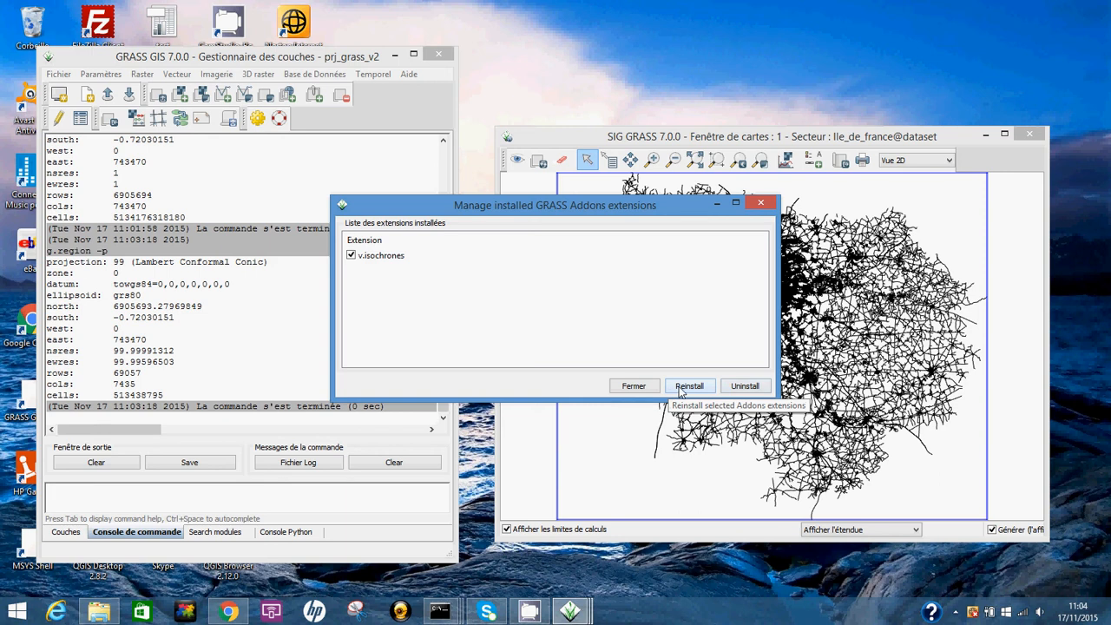
click(613, 382)
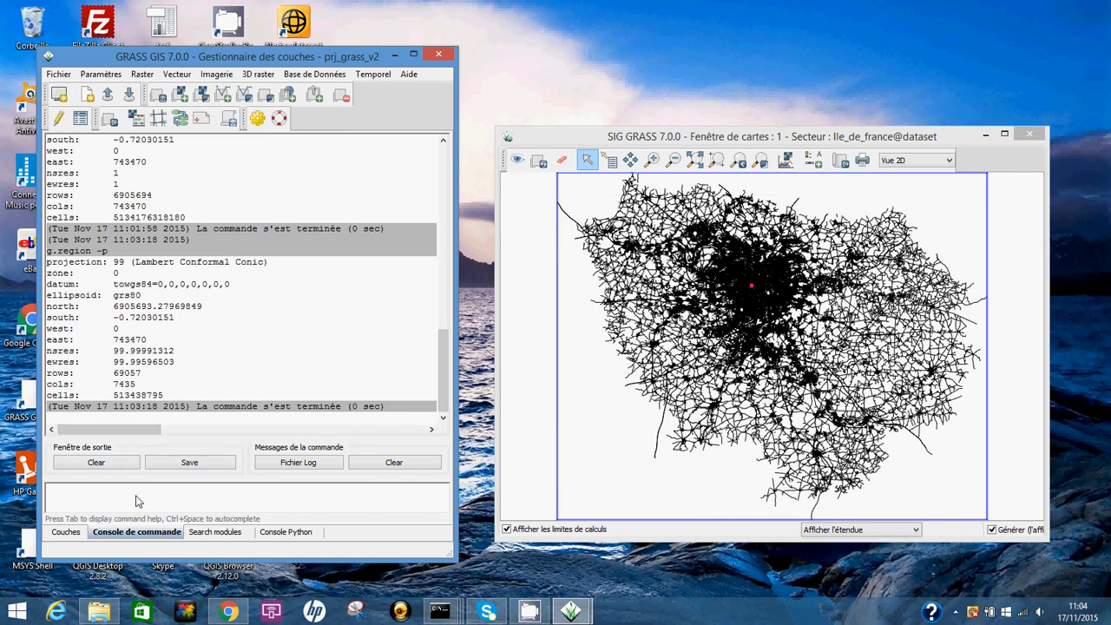
- Launch the v.isochrones module from the installed extensions and place its dialog clear of the map display
click(209, 532)
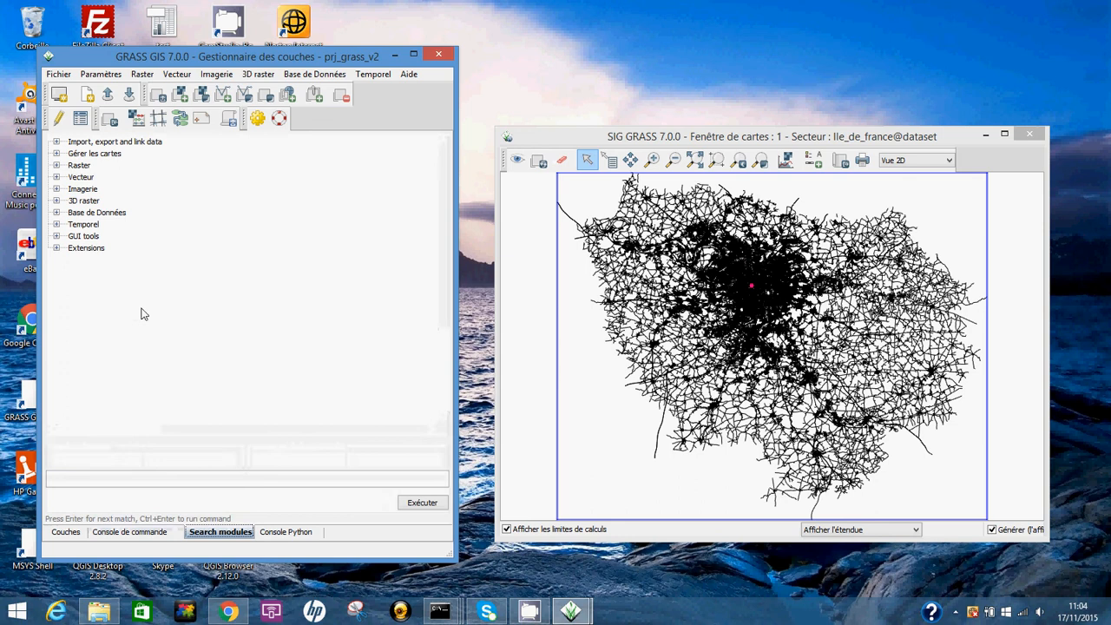
click(56, 249)
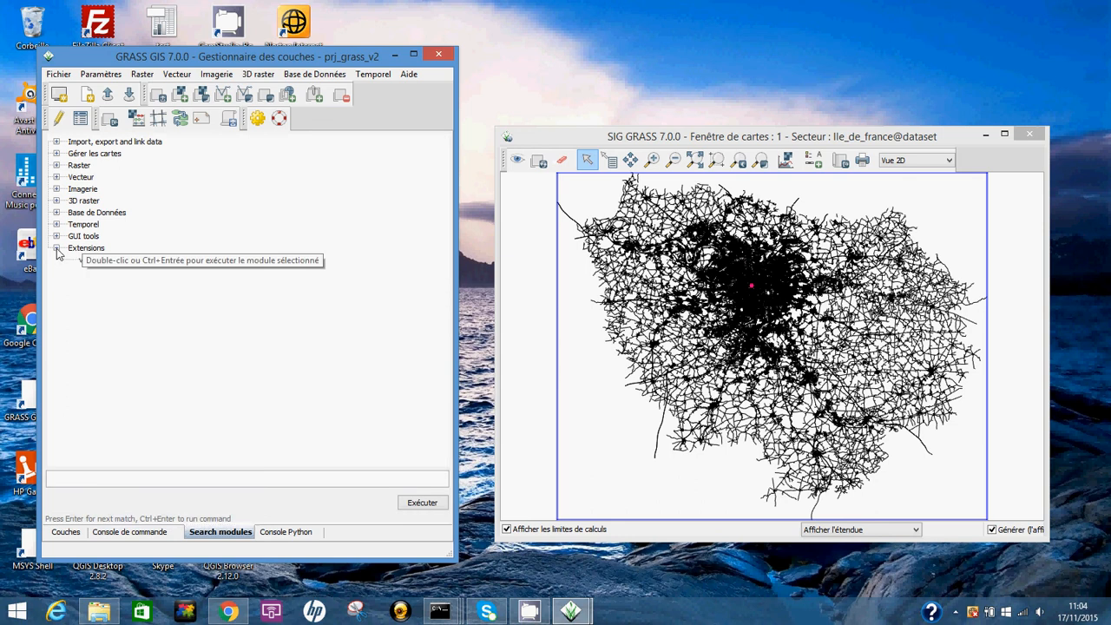
click(82, 247)
click(116, 260)
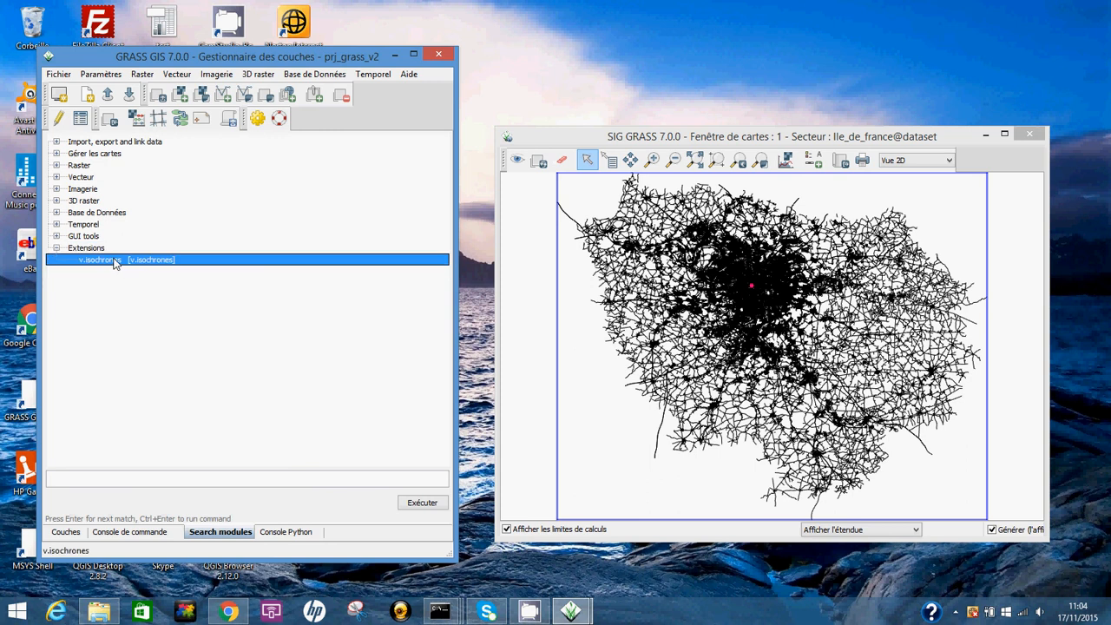
double_click(115, 260)
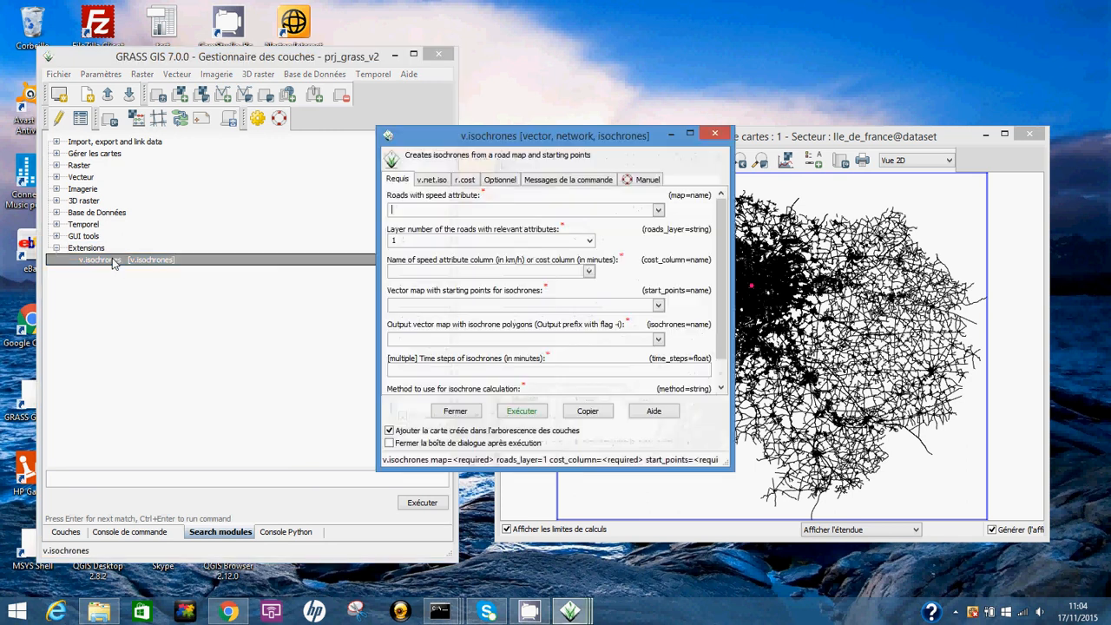
drag(500, 137, 202, 198)
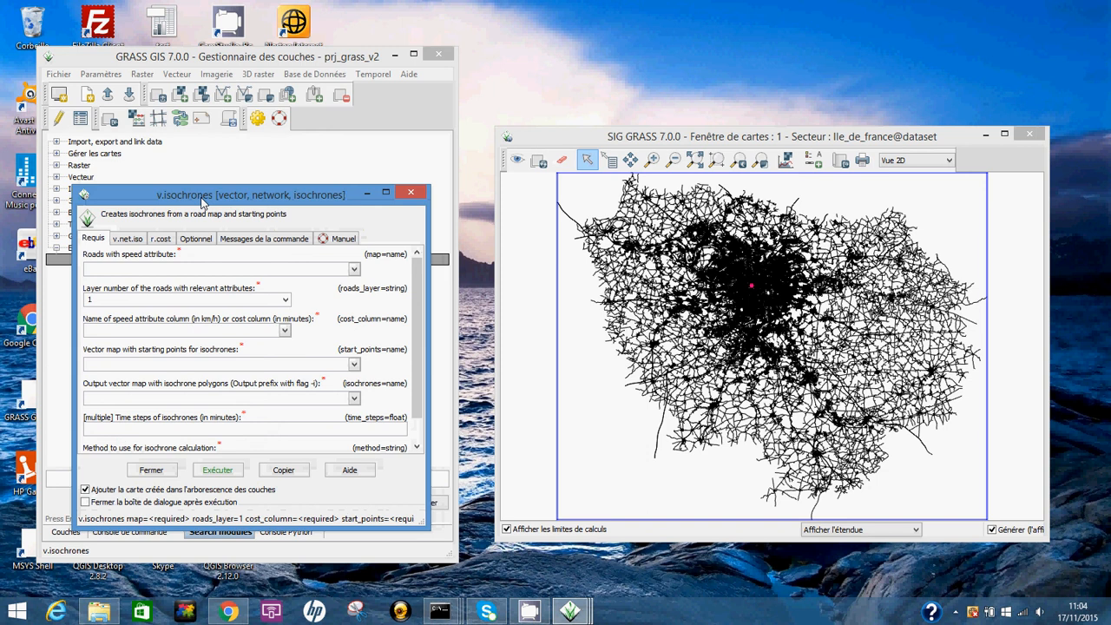
drag(611, 135, 631, 83)
- Switch to Chrome and read the v.isochrones manual page, covering its parameters, description, notes on the two methods, example and author
click(239, 612)
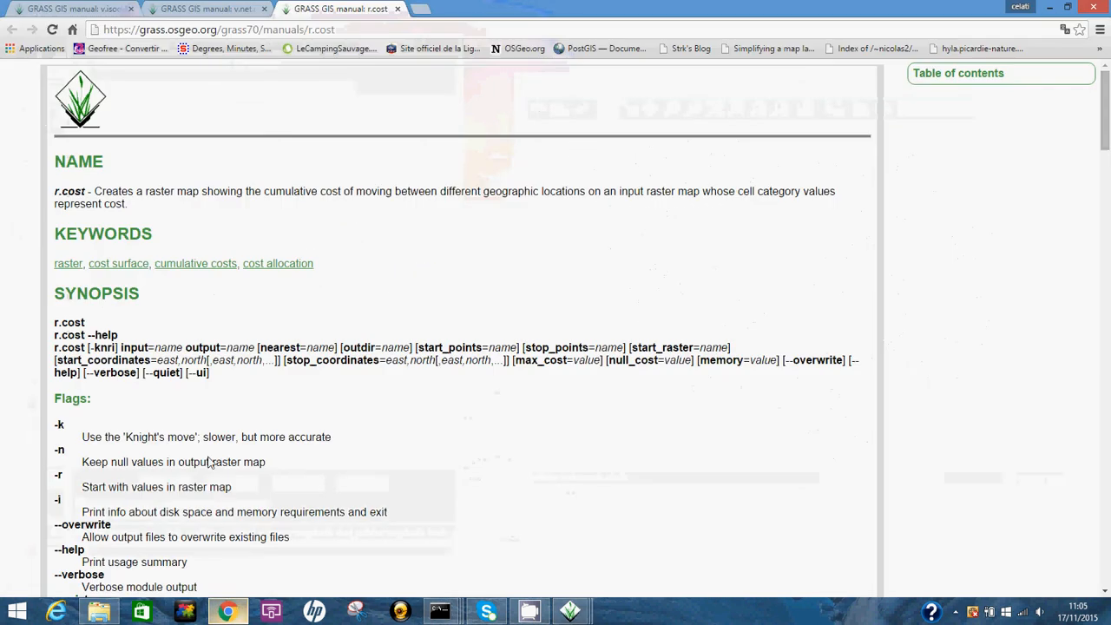
click(104, 9)
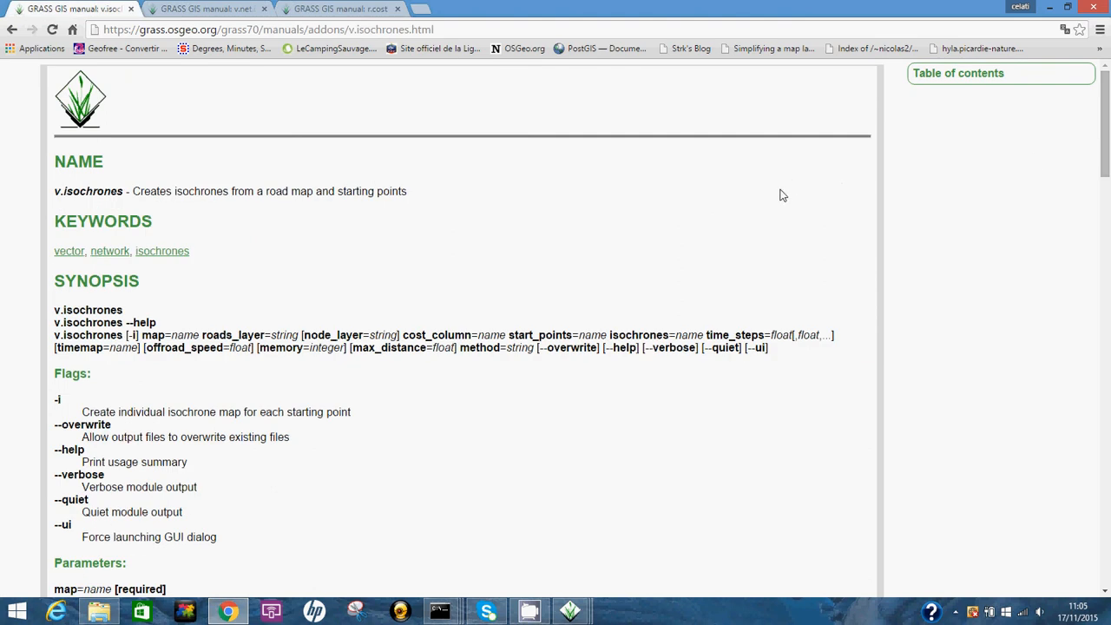
mouse_move(1106, 134)
mouse_down()
mouse_move(1108, 251)
mouse_move(1108, 128)
mouse_up()
drag(1108, 111, 1109, 210)
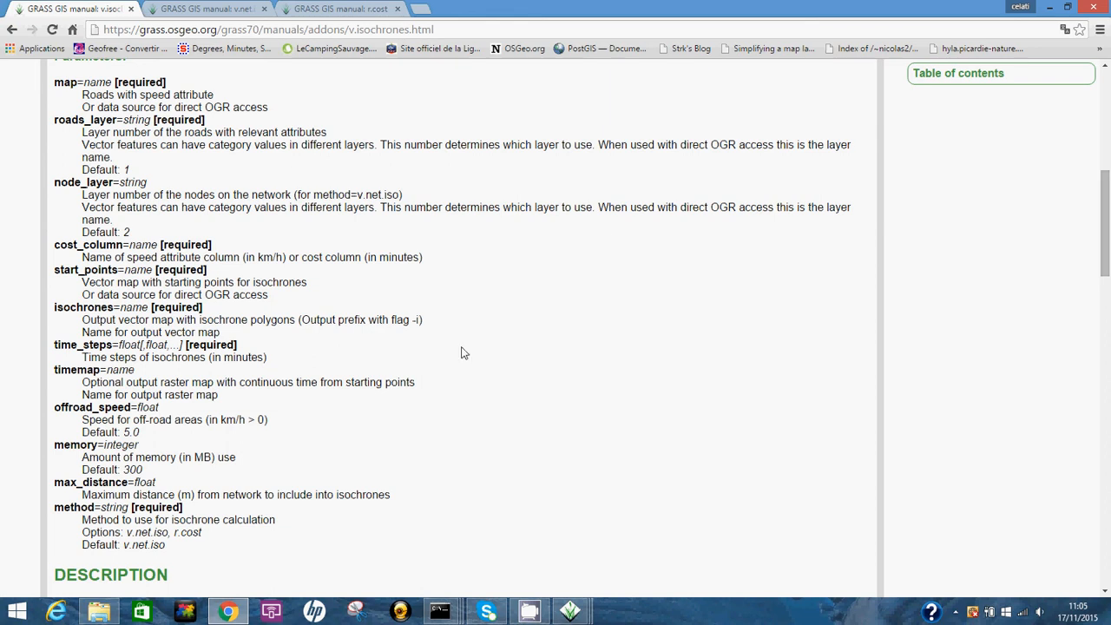
drag(1108, 223, 1108, 322)
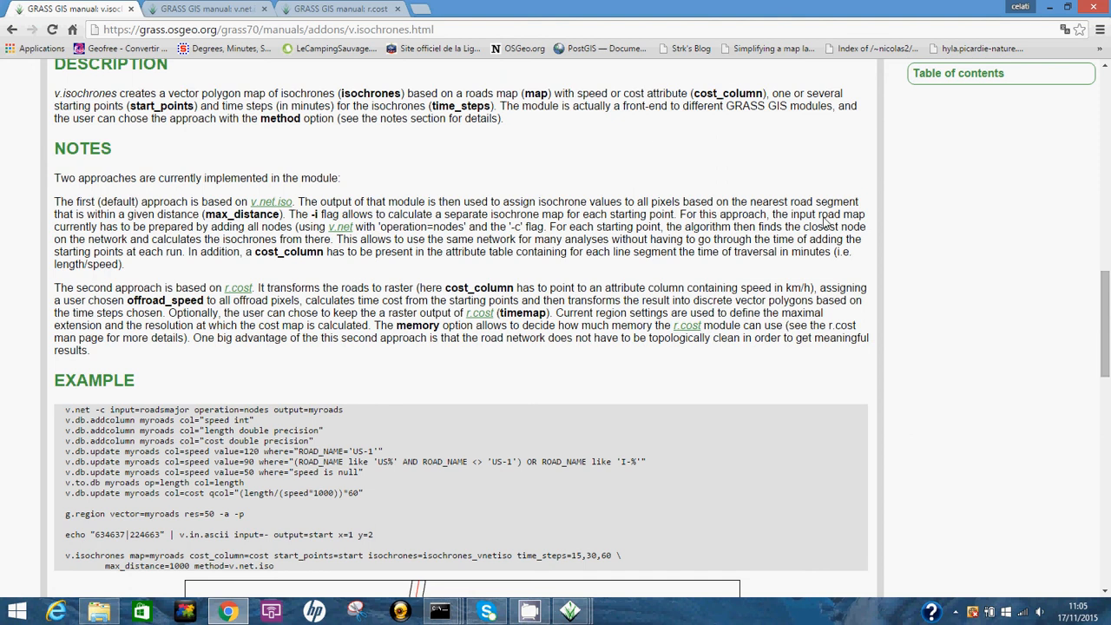
drag(1109, 338, 1108, 536)
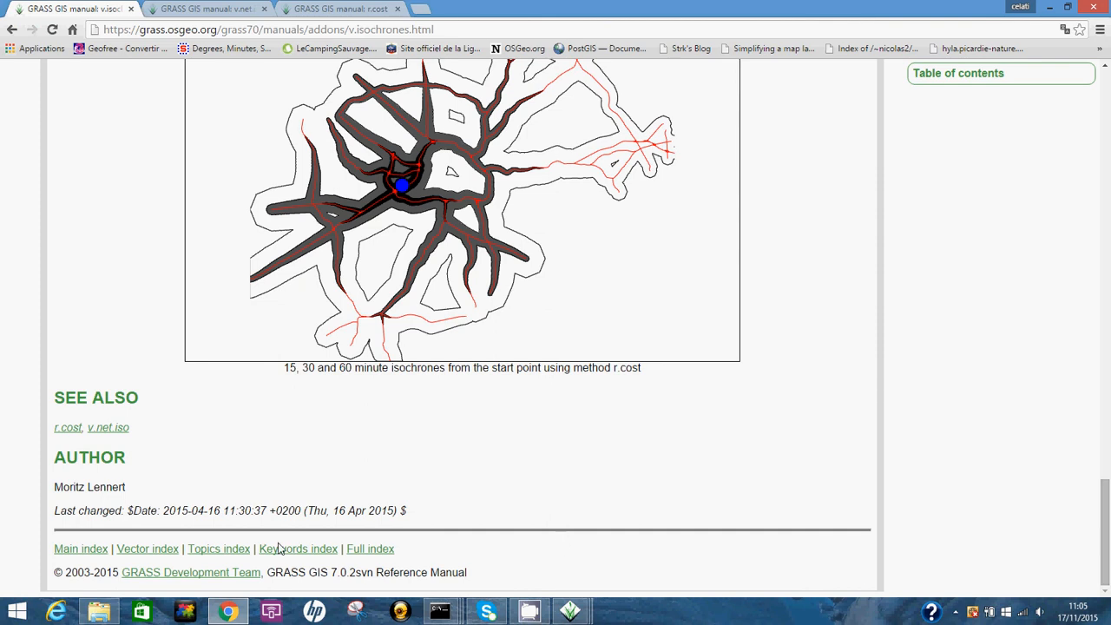
drag(130, 491, 69, 489)
click(304, 487)
drag(1108, 543, 1105, 310)
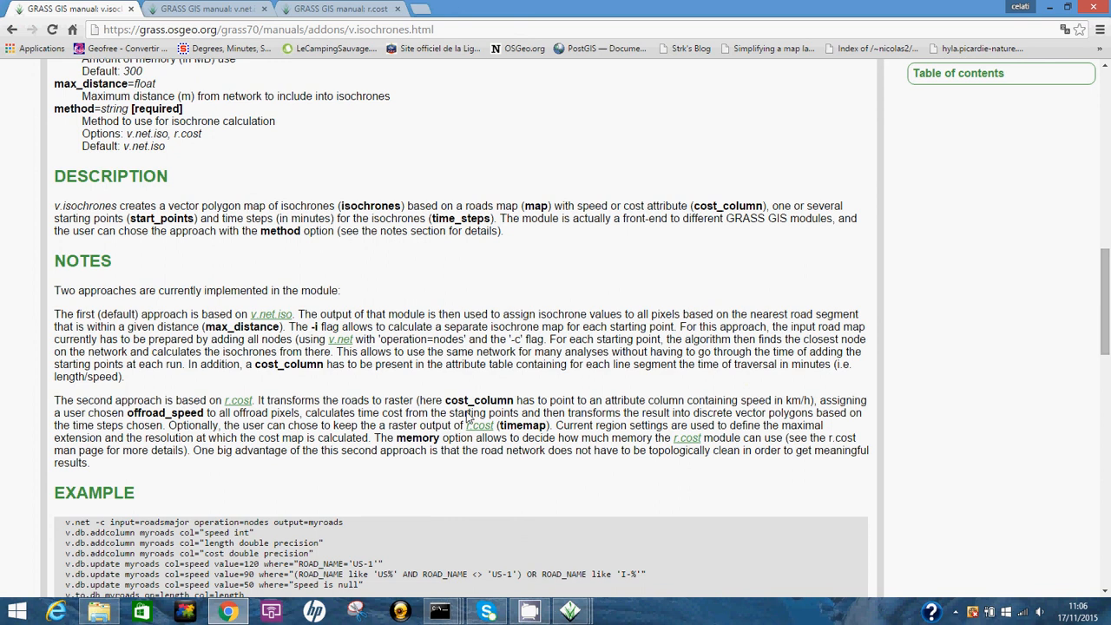
- Review the v.isochrones manual's synopsis and notes on the v.net.iso and r.cost approaches, and return to the module dialog in GRASS GIS
drag(1109, 366, 1108, 148)
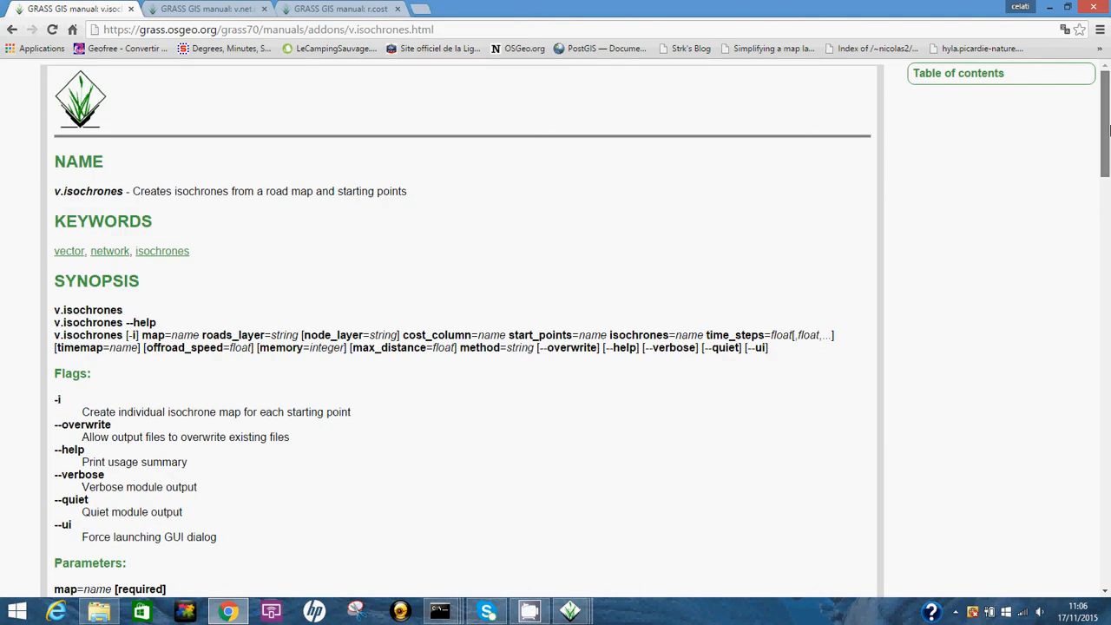
drag(1108, 126, 1109, 337)
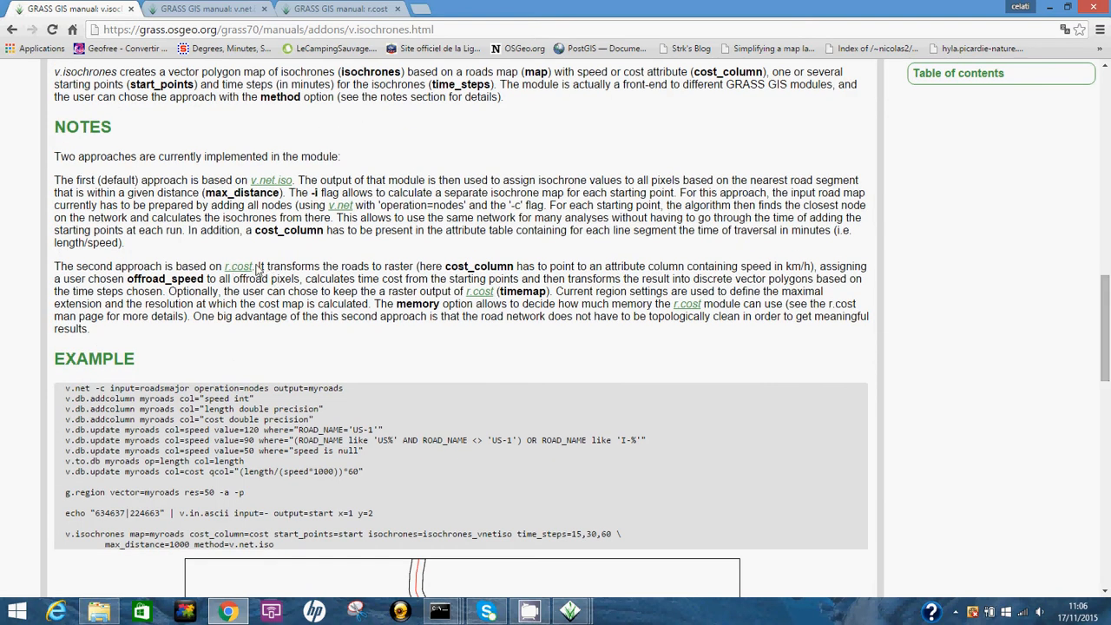
drag(1109, 323, 1022, 37)
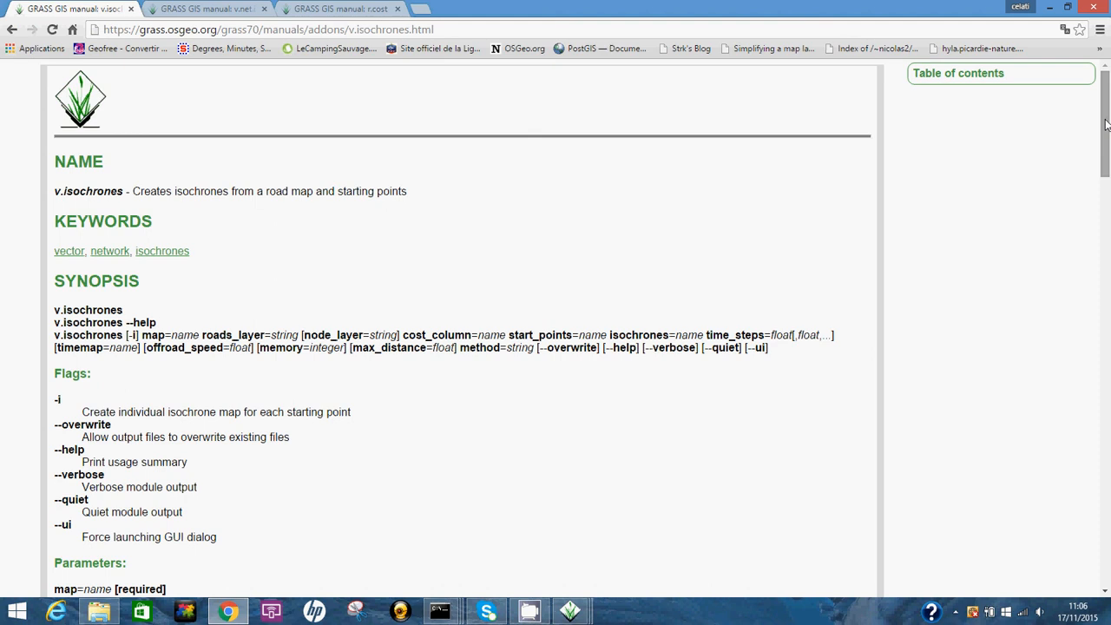
click(1048, 7)
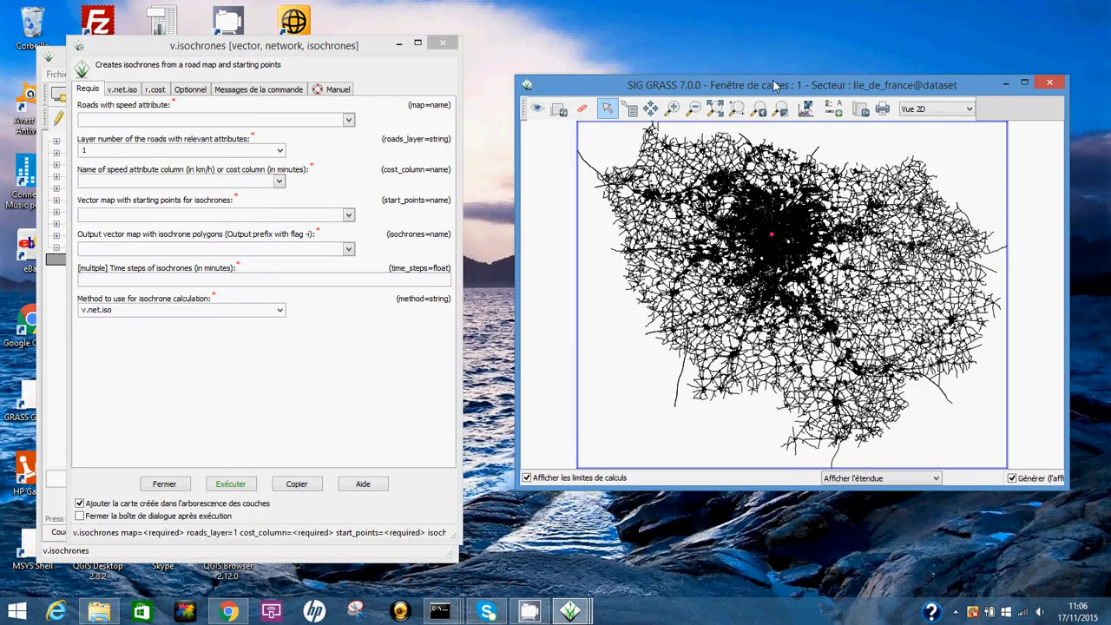
mouse_move(775, 90)
mouse_down()
mouse_move(775, 130)
mouse_move(775, 100)
mouse_up()
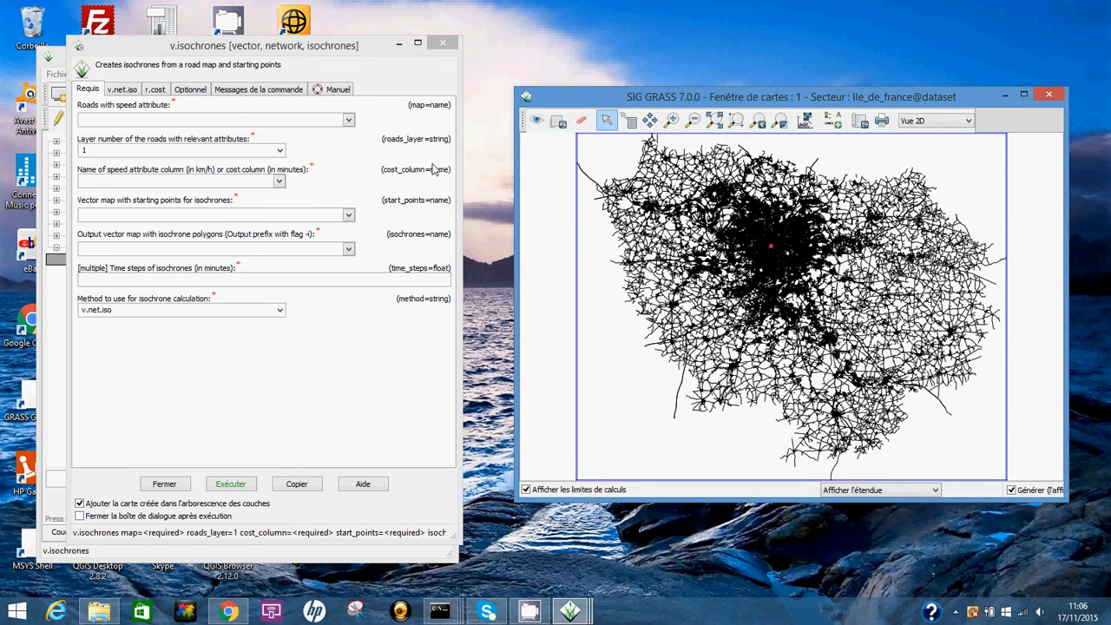
- Switch to Chrome, examine the v.isochrones example maps and the v.net.iso manual page, and go back to GRASS GIS
click(228, 612)
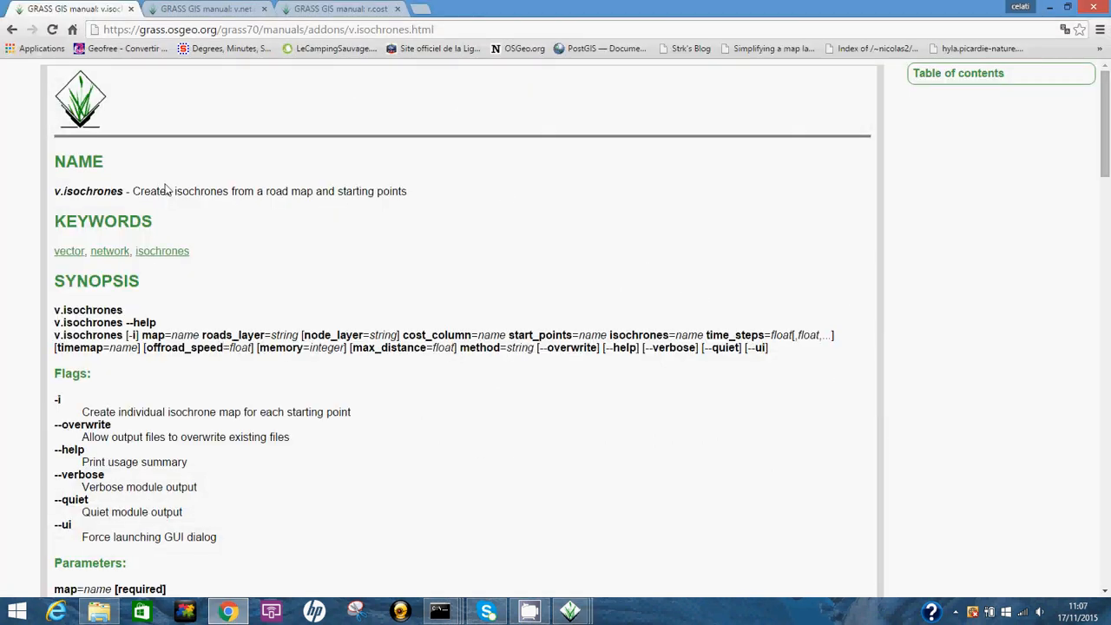
drag(1105, 130, 846, 530)
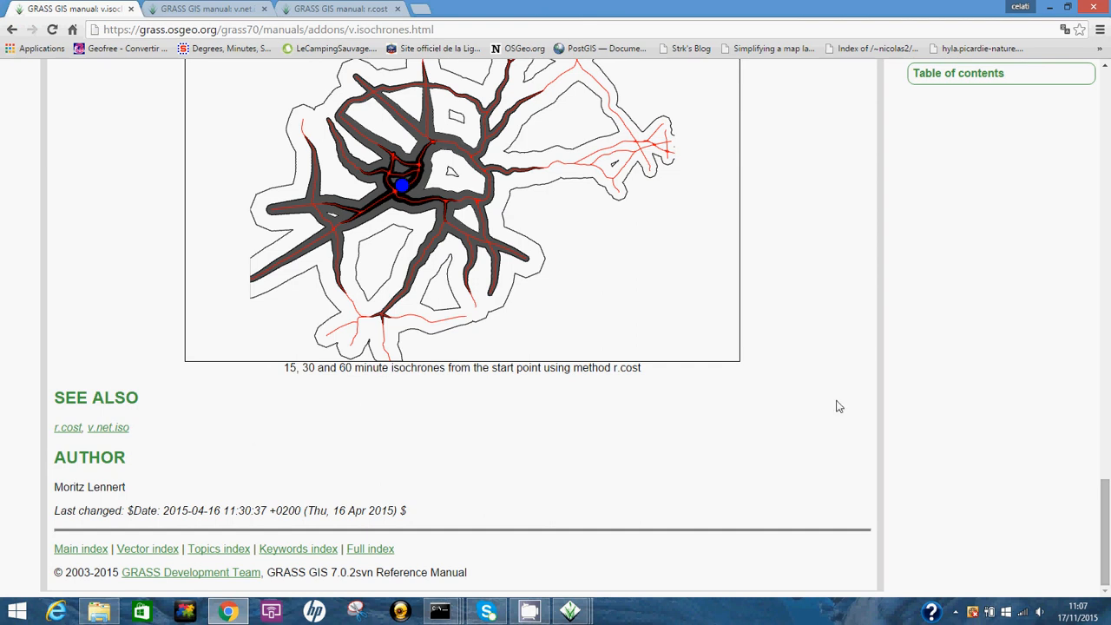
mouse_move(1105, 517)
mouse_down()
mouse_move(1105, 100)
mouse_move(1107, 519)
mouse_up()
click(206, 9)
mouse_move(1108, 151)
mouse_down()
mouse_move(1106, 183)
mouse_move(1106, 143)
mouse_up()
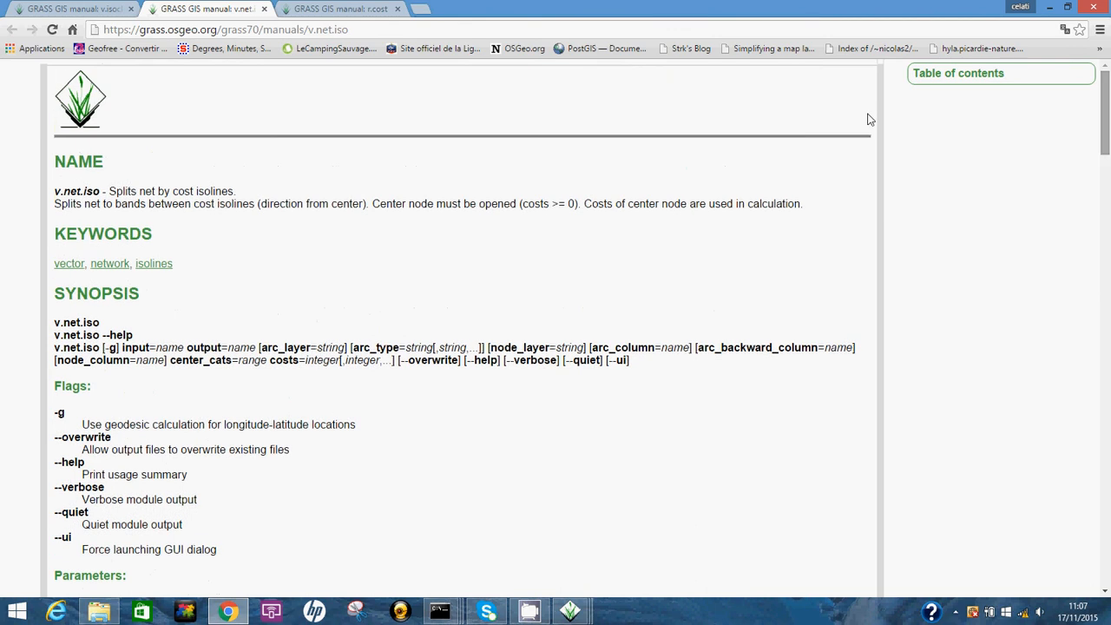
click(84, 7)
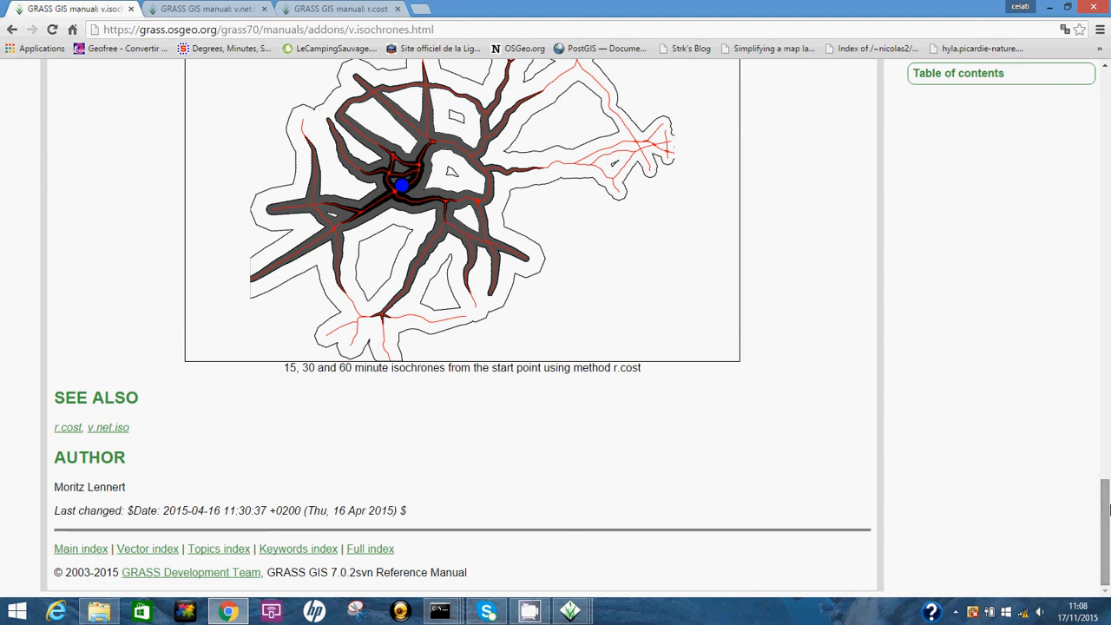
drag(1104, 510, 1099, 83)
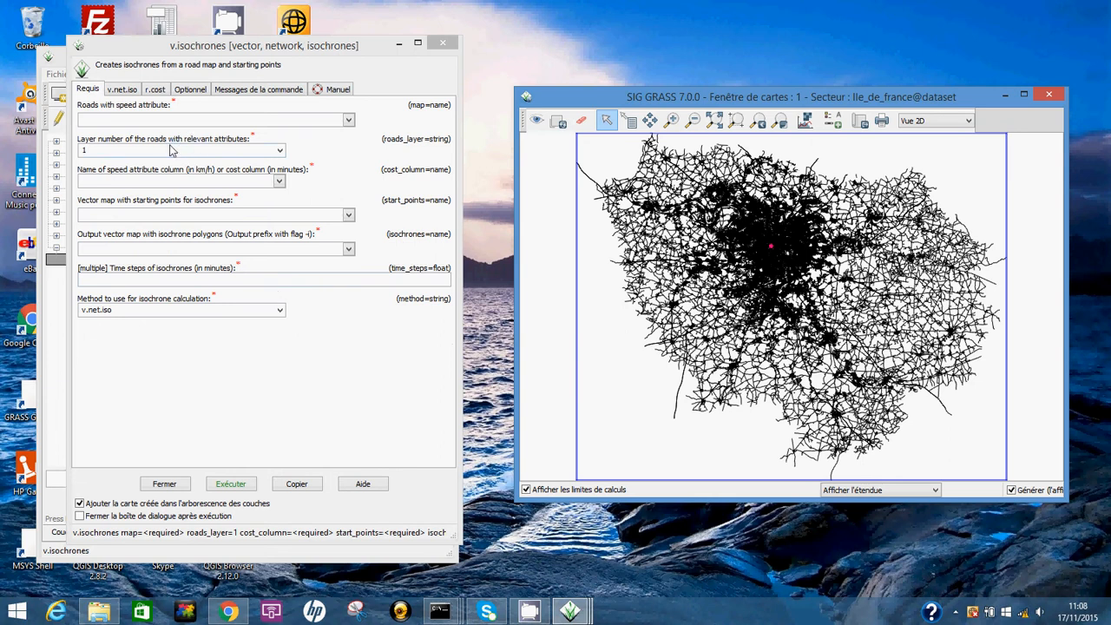
- Choose roads_ISO_VOITURE_L93 from the dataset mapset as the roads map and speed as its speed attribute column
click(350, 121)
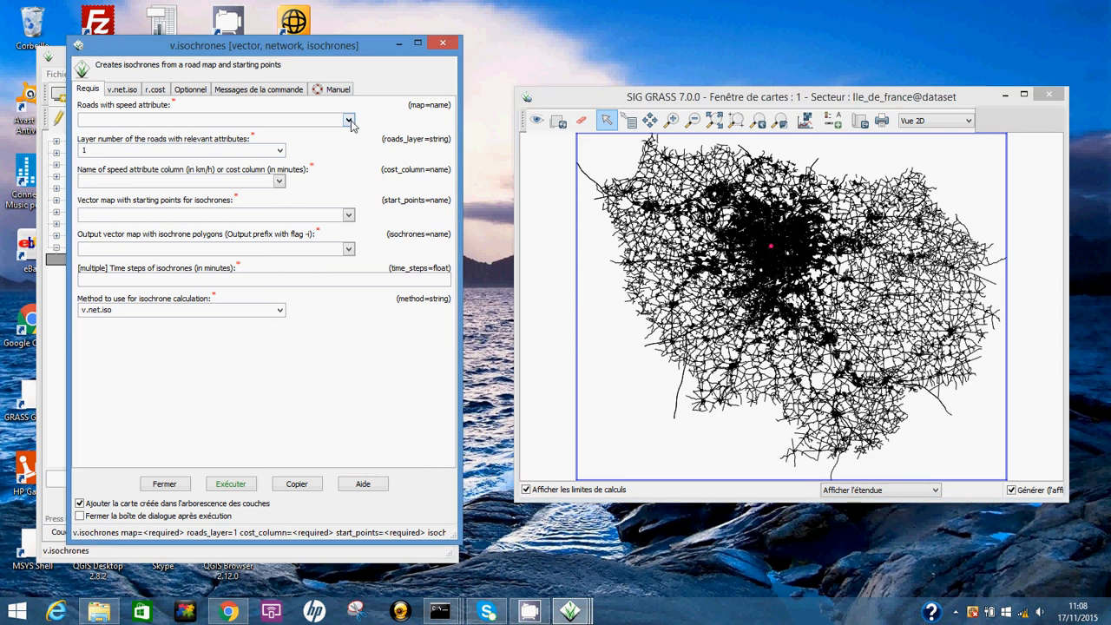
click(349, 121)
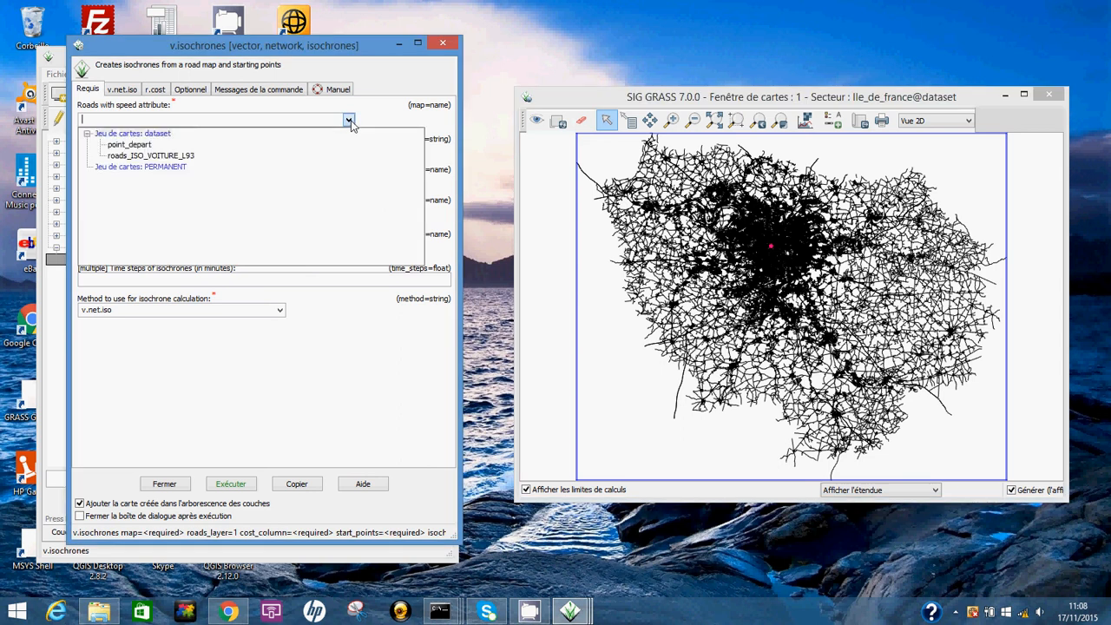
click(144, 156)
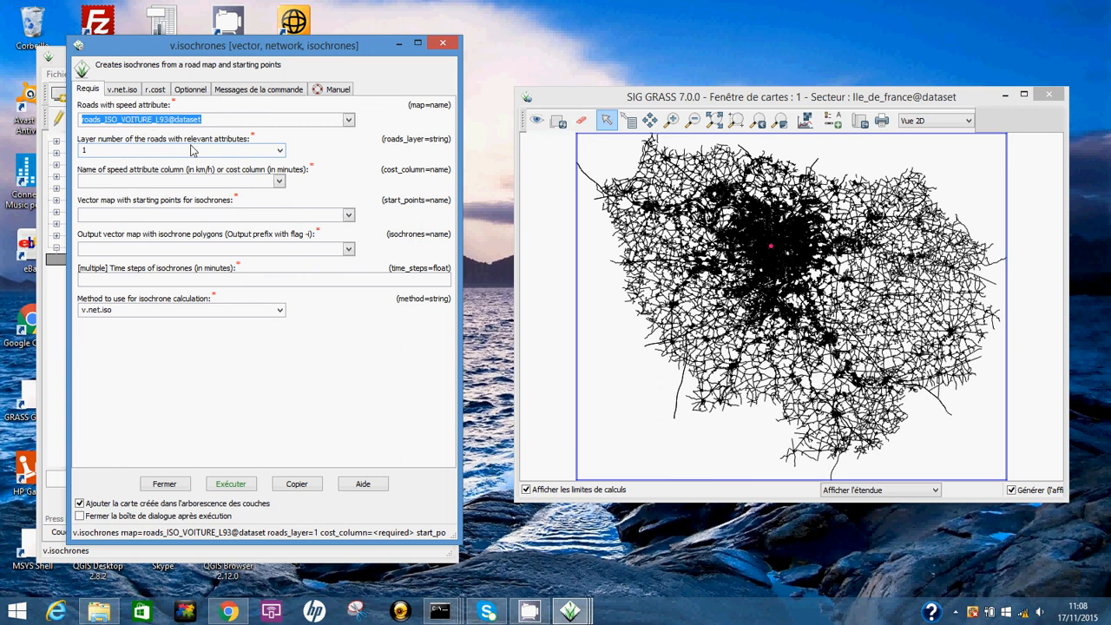
click(278, 182)
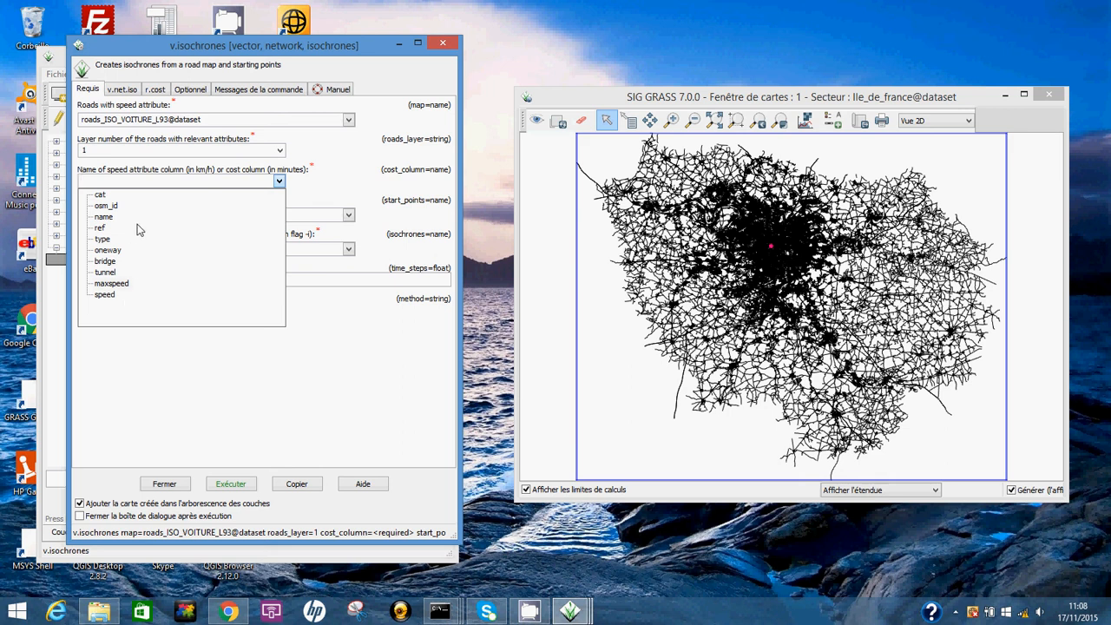
click(105, 295)
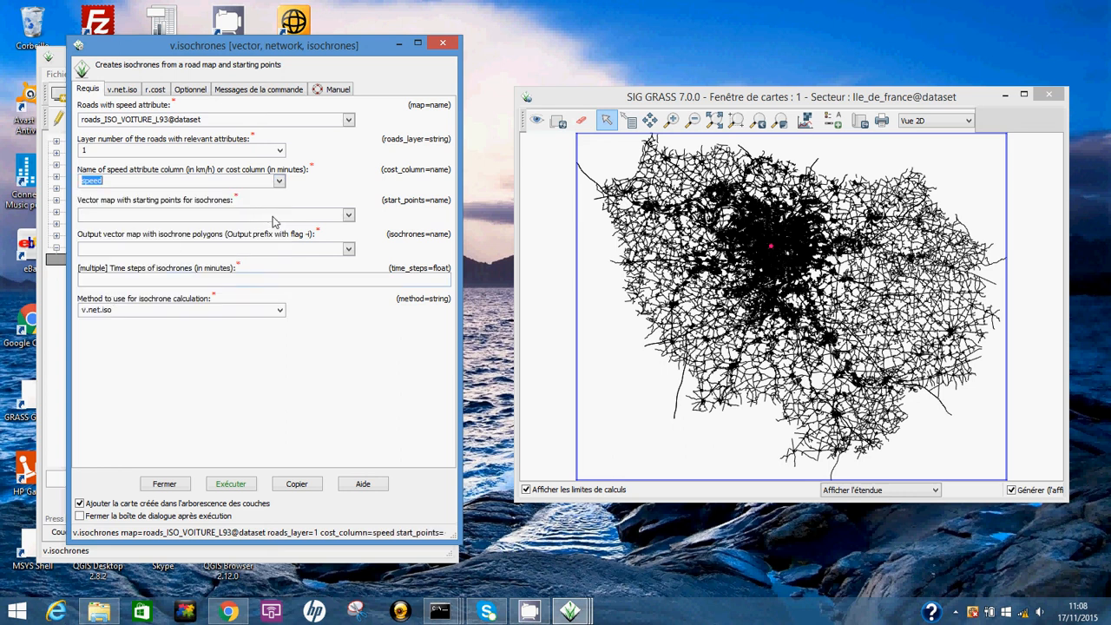
- Choose point_depart as the starting points map and name the output isochrone vector map iso_output
click(348, 216)
click(348, 218)
click(349, 218)
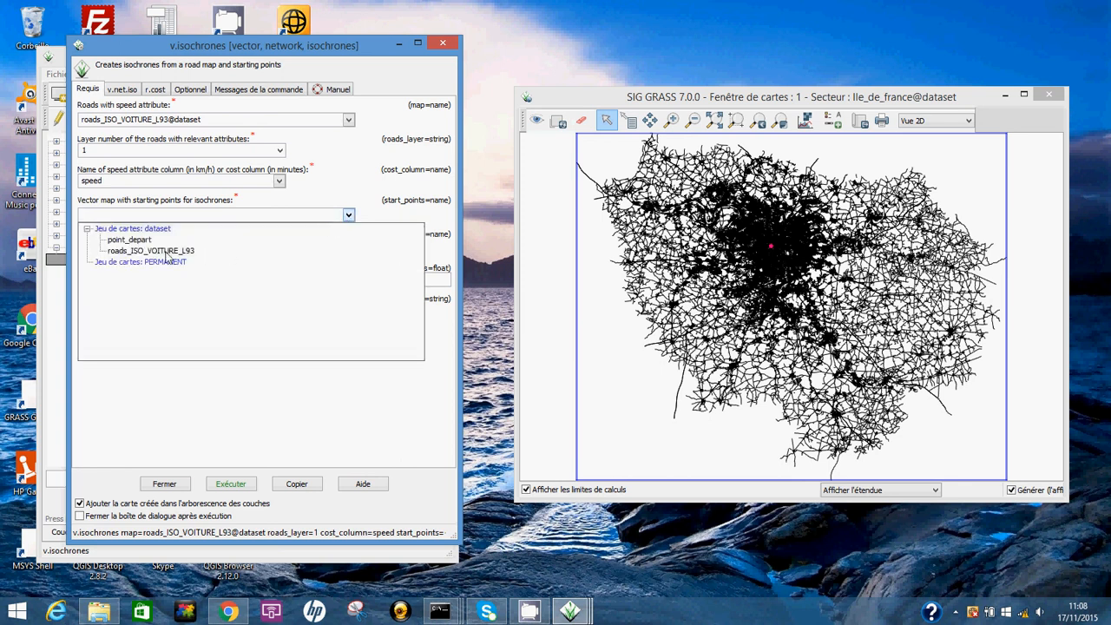
click(134, 239)
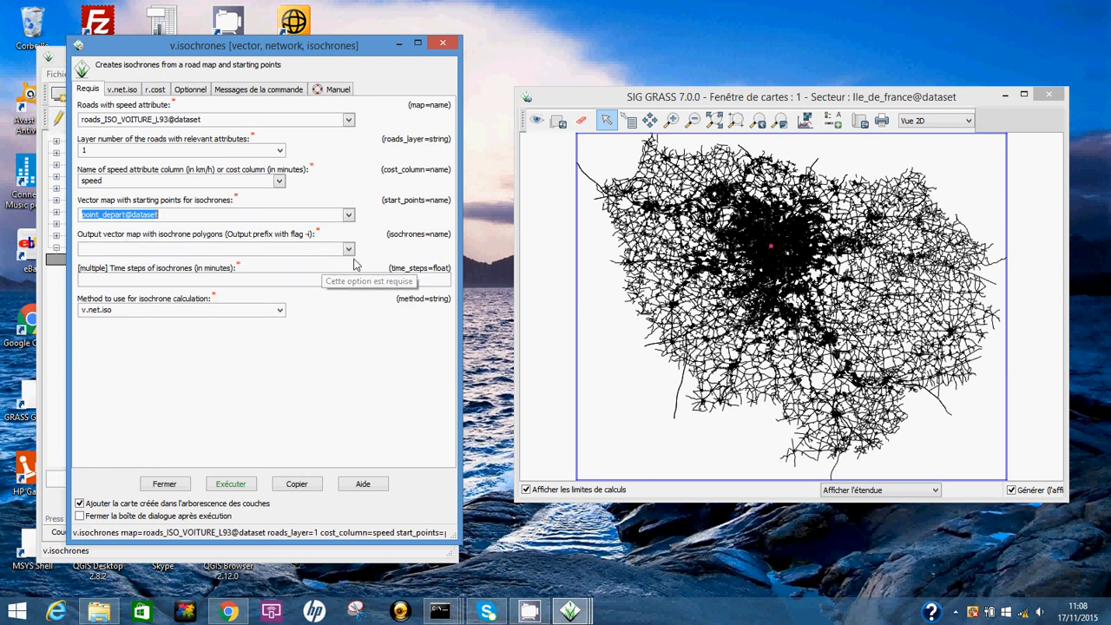
click(237, 250)
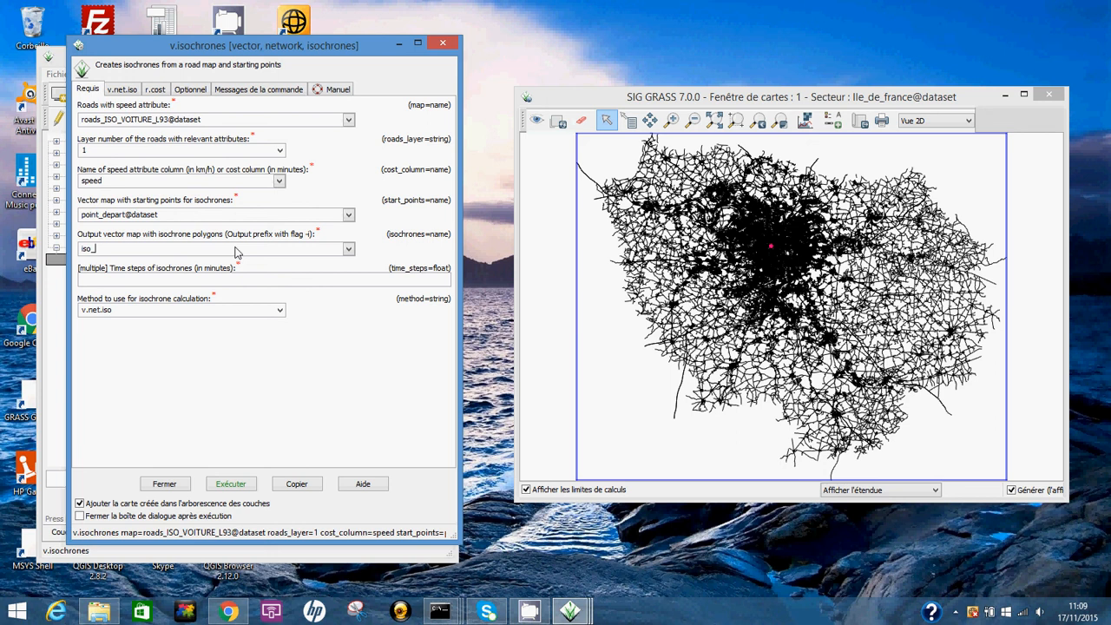
text(put)
- Set the isochrone time steps to 5,10,20 minutes and the calculation method to r.cost
click(205, 283)
text(5,10,)
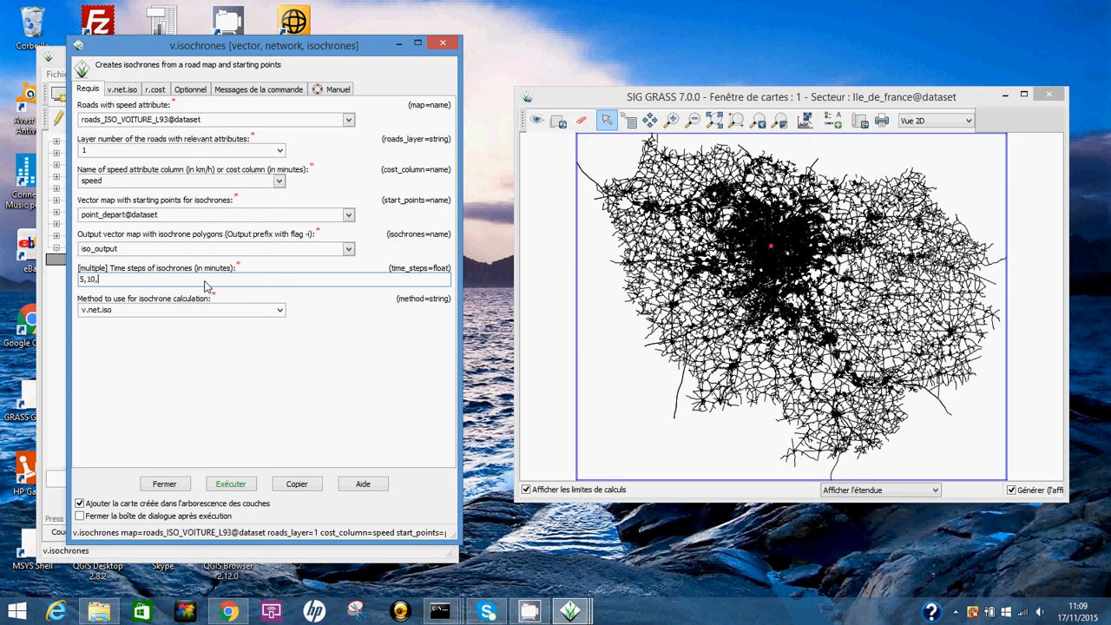
text(20)
click(281, 311)
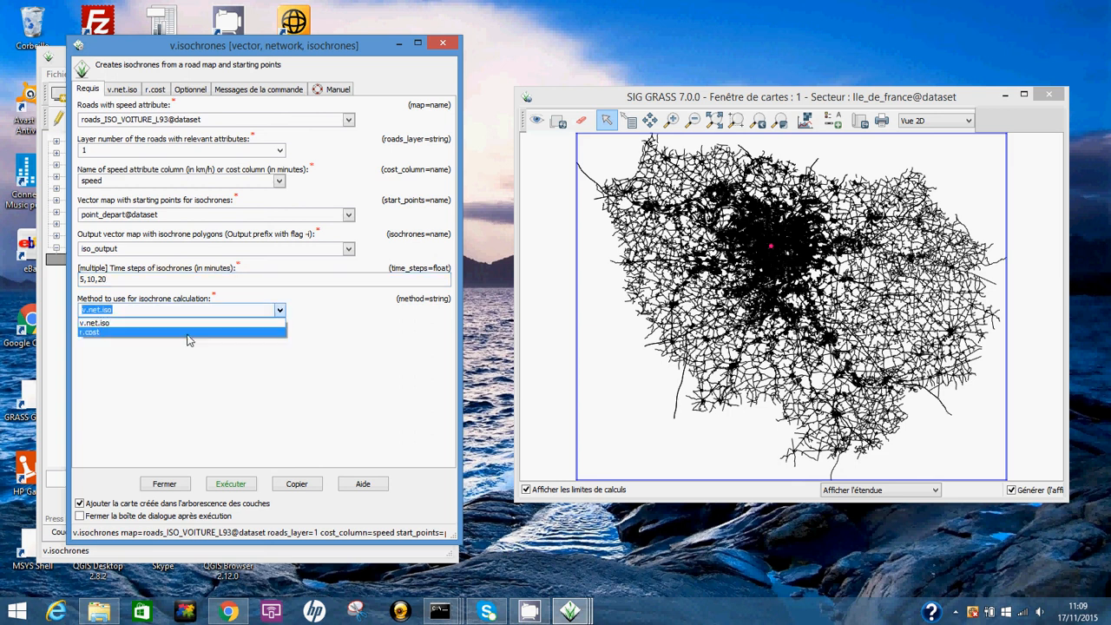
click(103, 332)
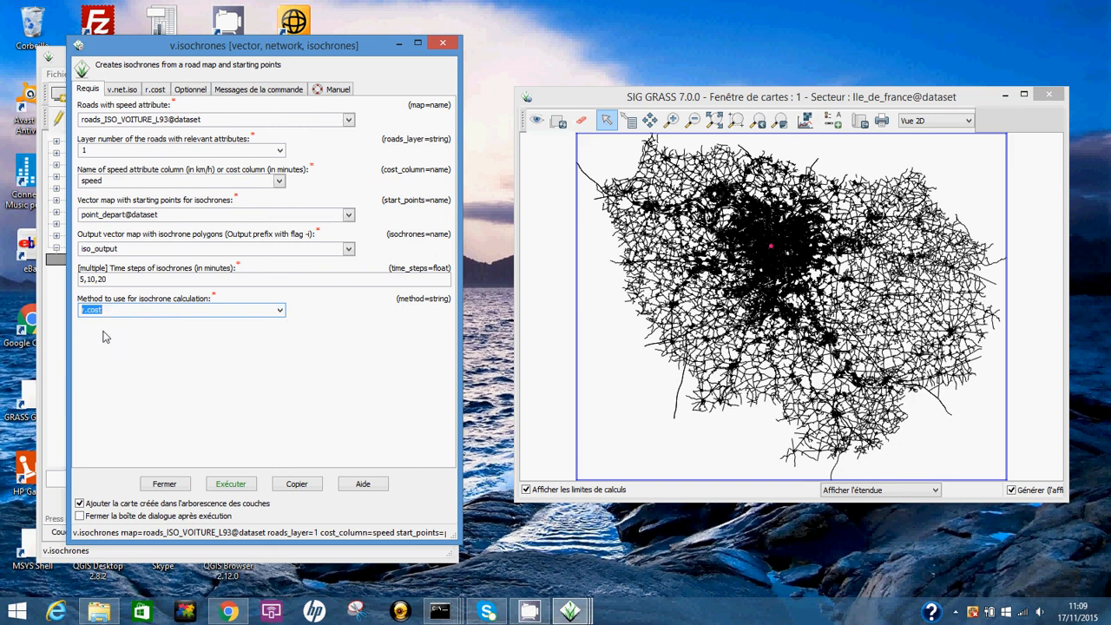
click(278, 313)
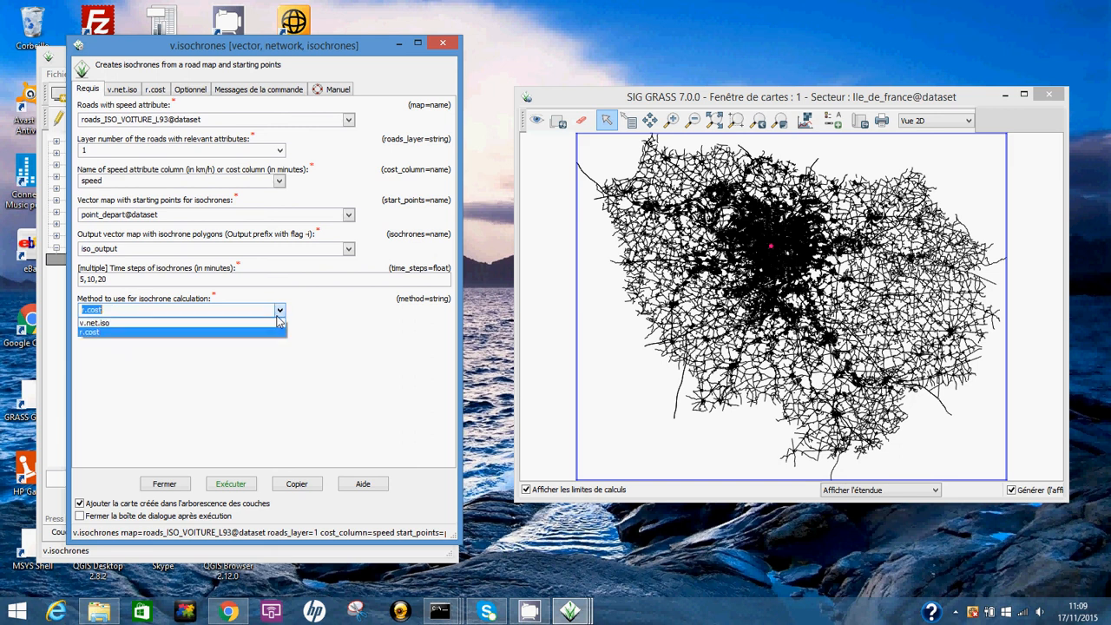
click(278, 314)
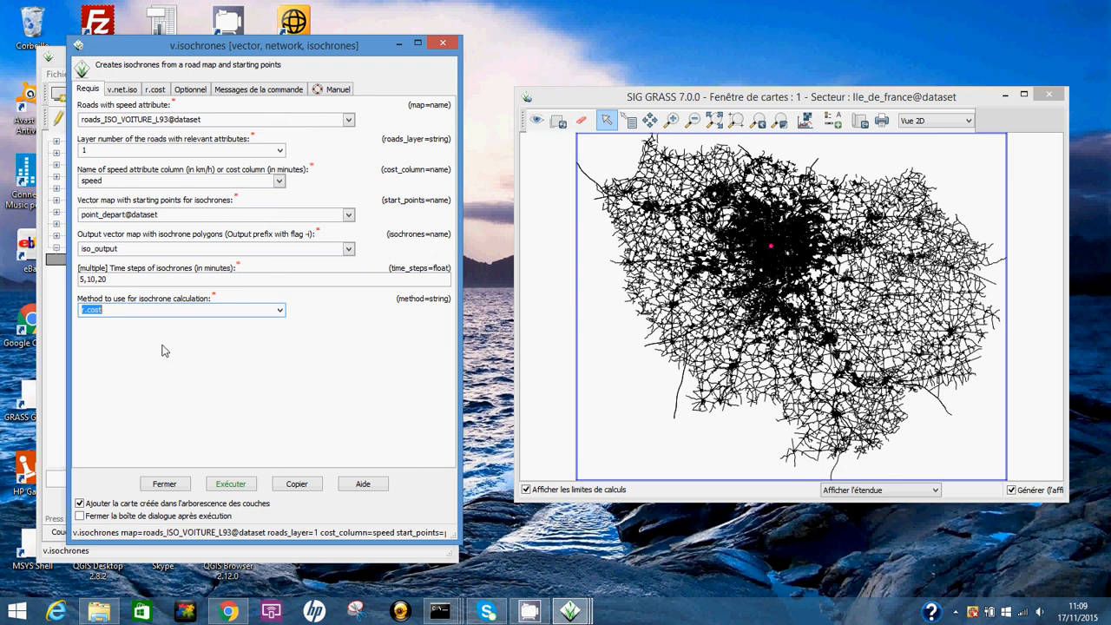
- Name the optional continuous-time output raster map raster in the r.cost options
click(128, 91)
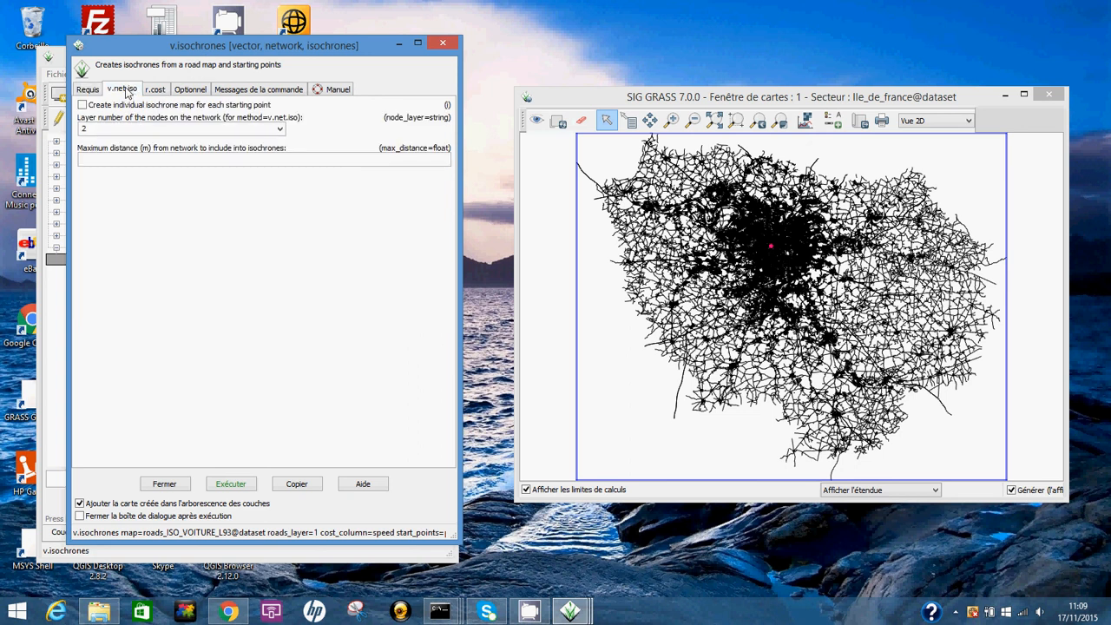
click(155, 91)
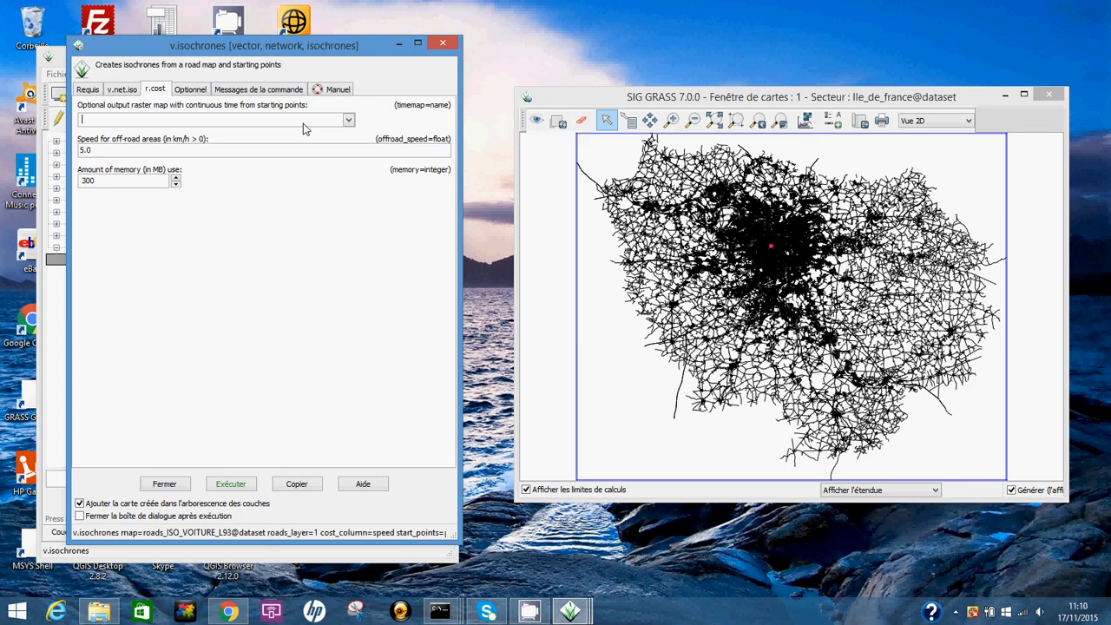
text(raster)
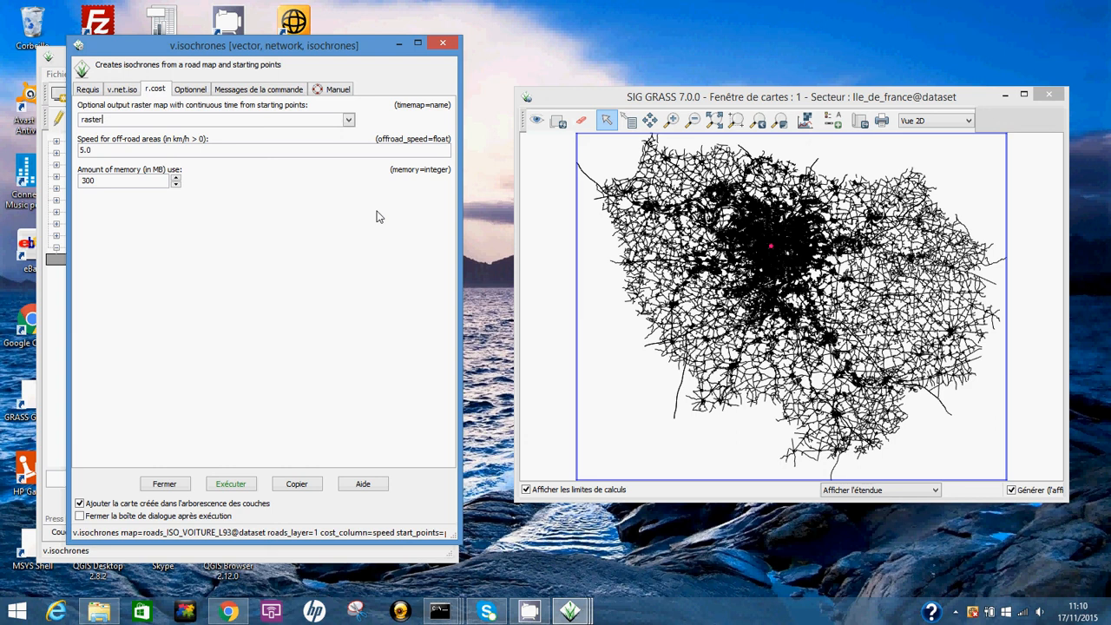
click(158, 149)
- Review the optional flags, command messages and method-specific settings of v.isochrones, ending on the required parameters
click(193, 90)
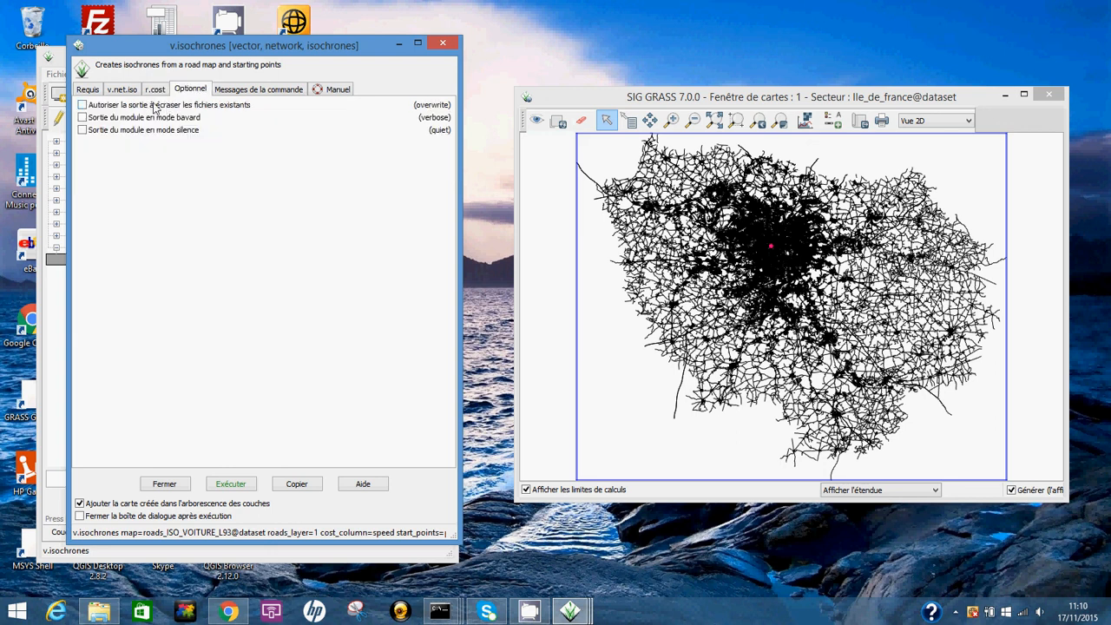
click(248, 90)
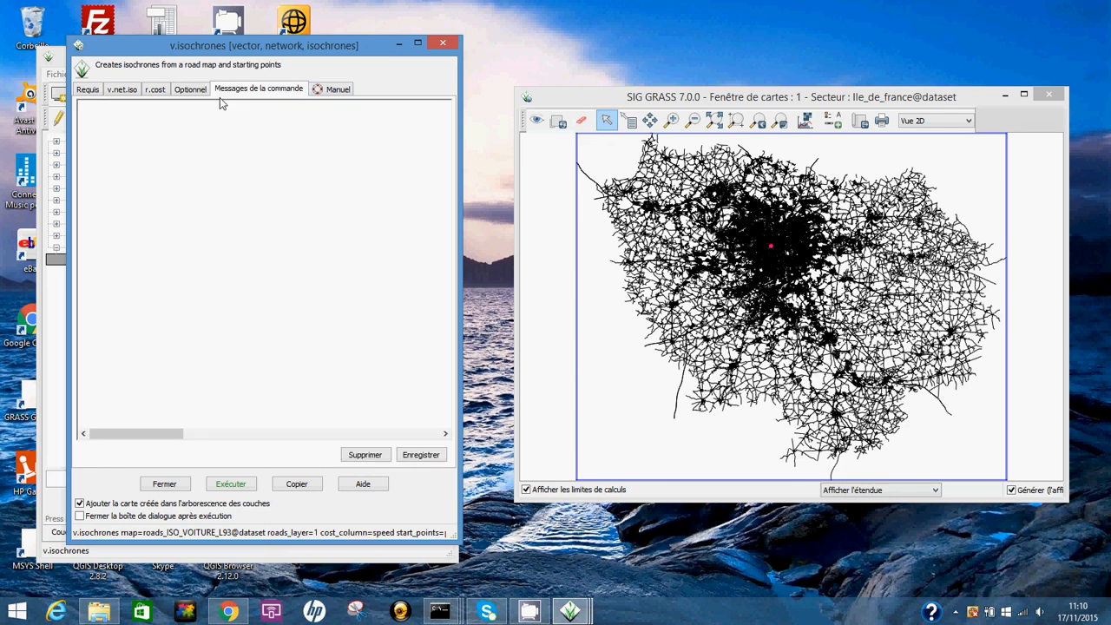
click(176, 92)
click(155, 91)
click(119, 90)
click(91, 91)
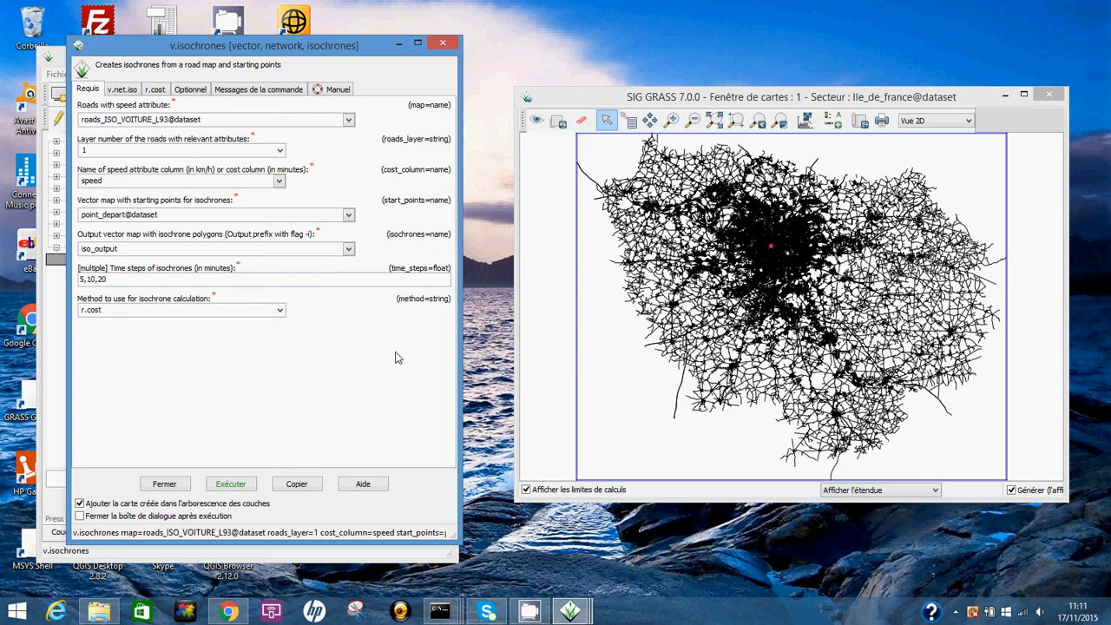
drag(462, 350, 469, 351)
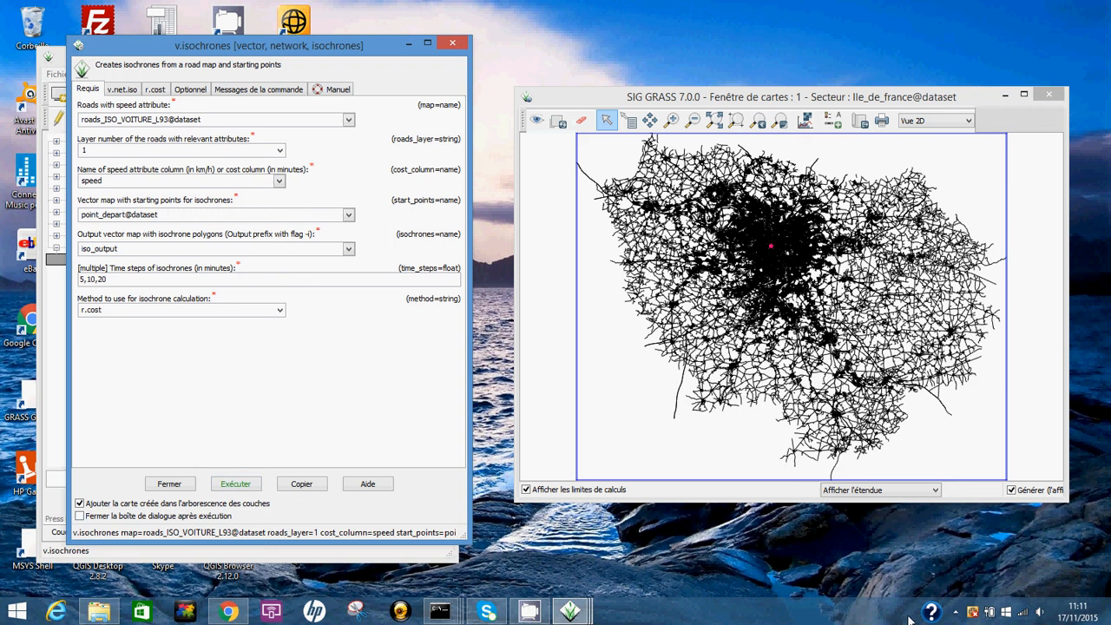
click(948, 612)
right_click(956, 540)
click(993, 495)
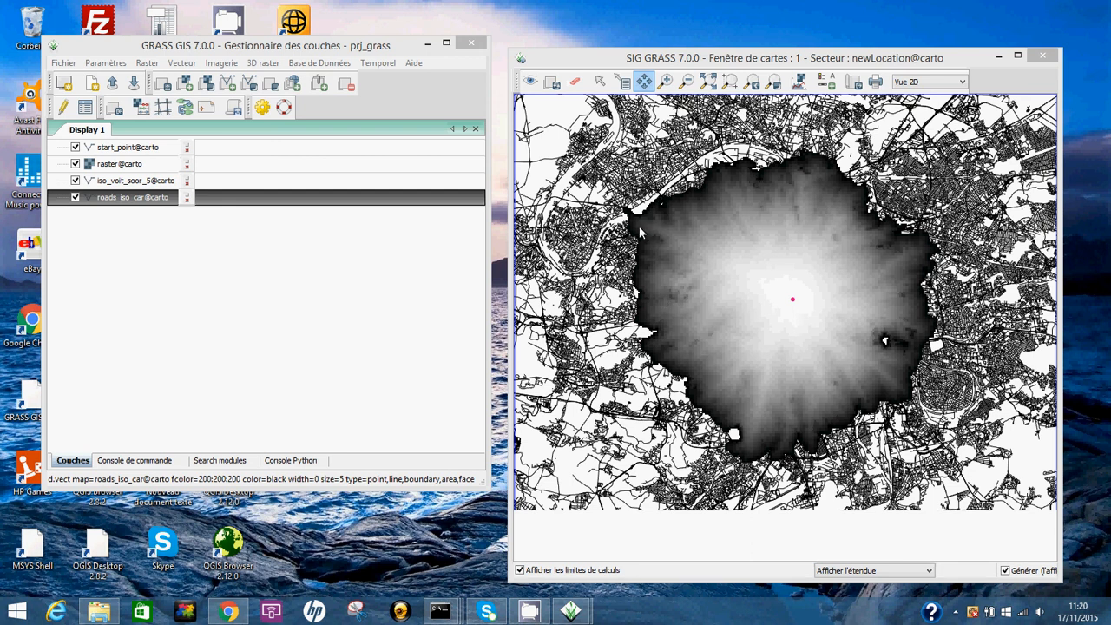
- Hide the raster@carto layer in the map display to expose the iso_voit_soor_5@carto isochrone polygons
click(76, 164)
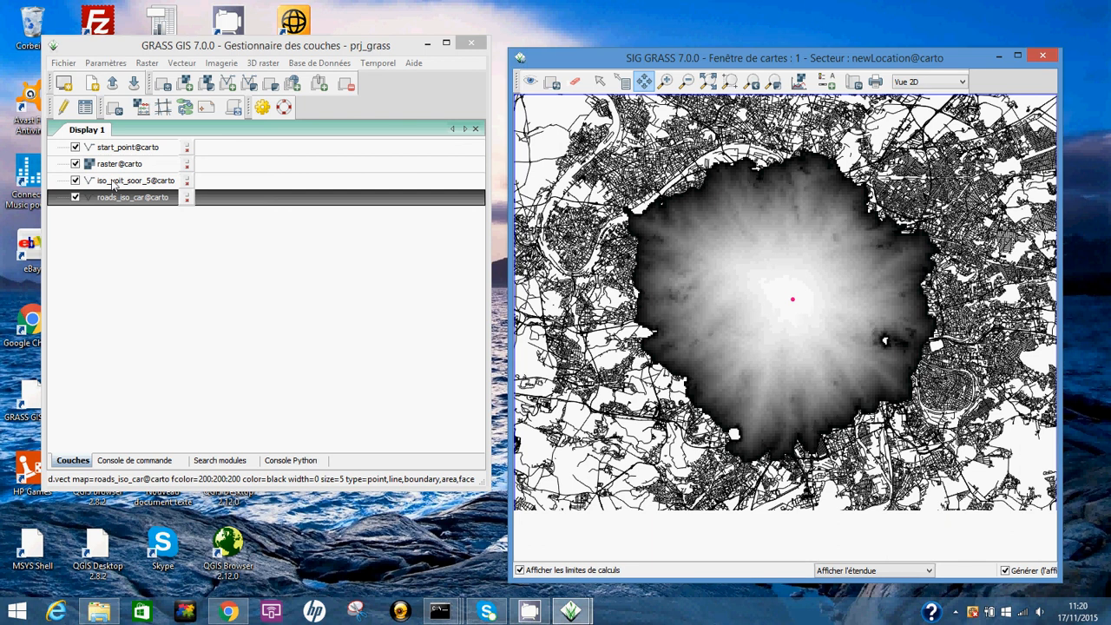
click(113, 182)
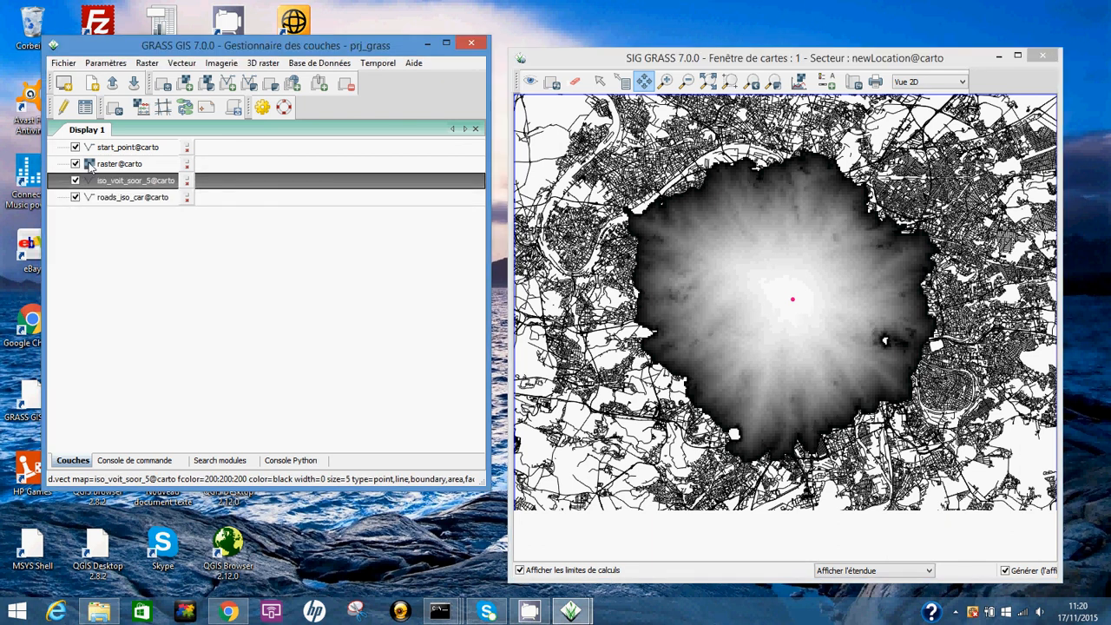
click(79, 164)
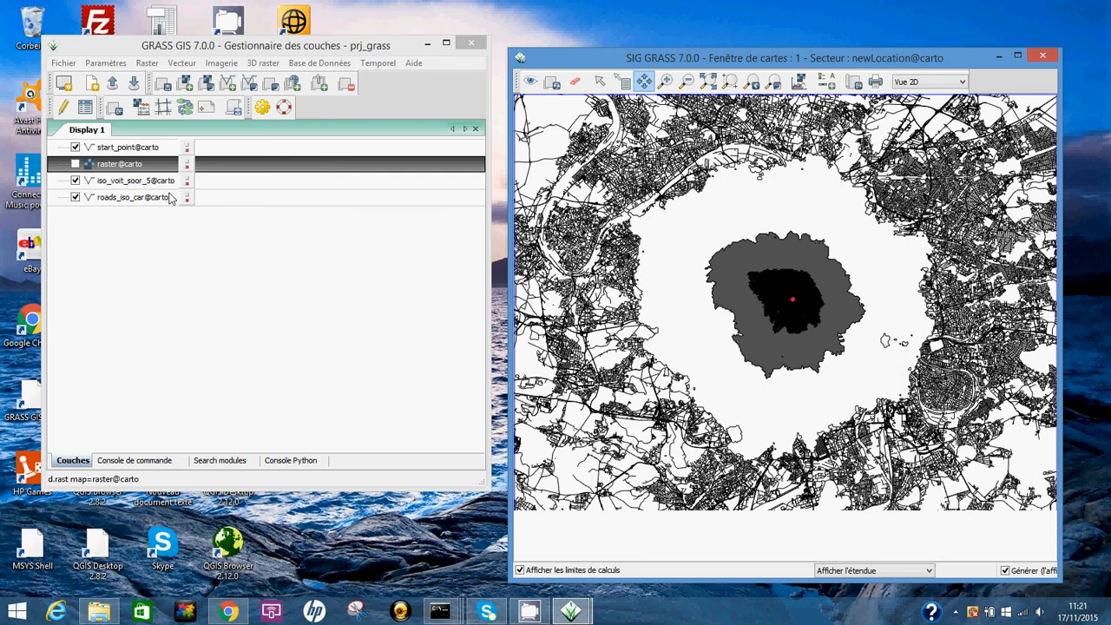
click(329, 256)
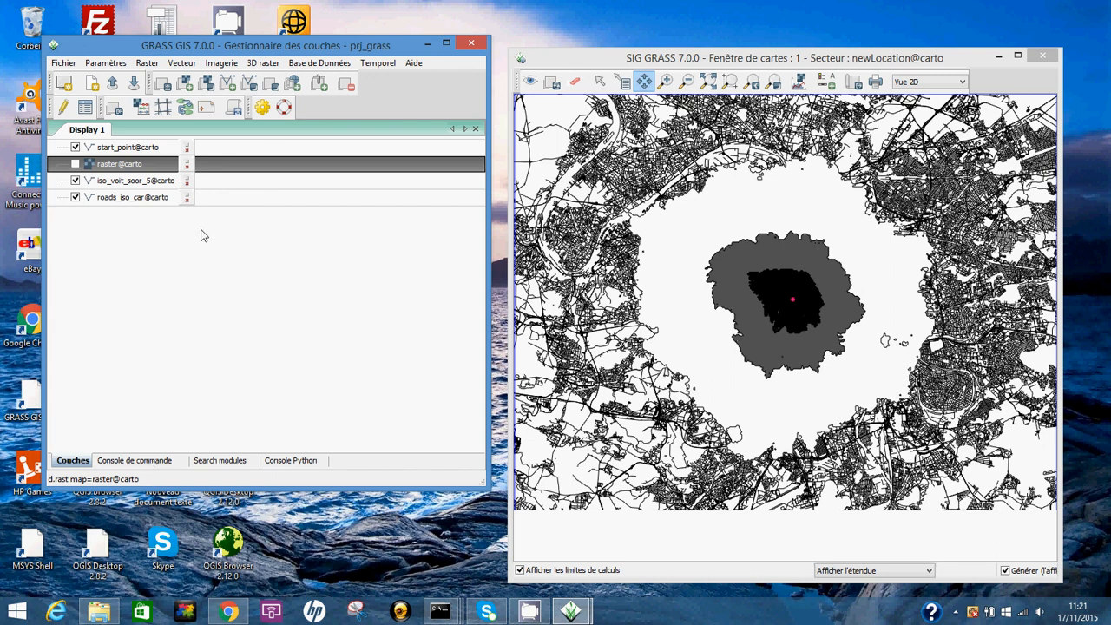
- Open the v.out.ogr vector export tool and review its input map choices, output datasource field and data formats
click(64, 64)
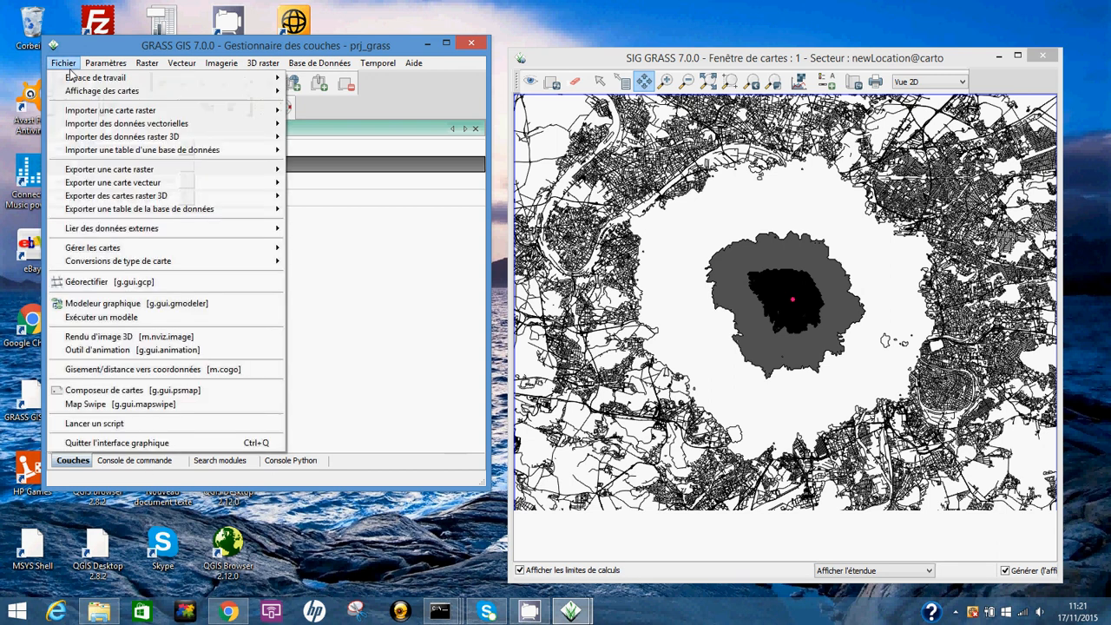
mouse_move(153, 123)
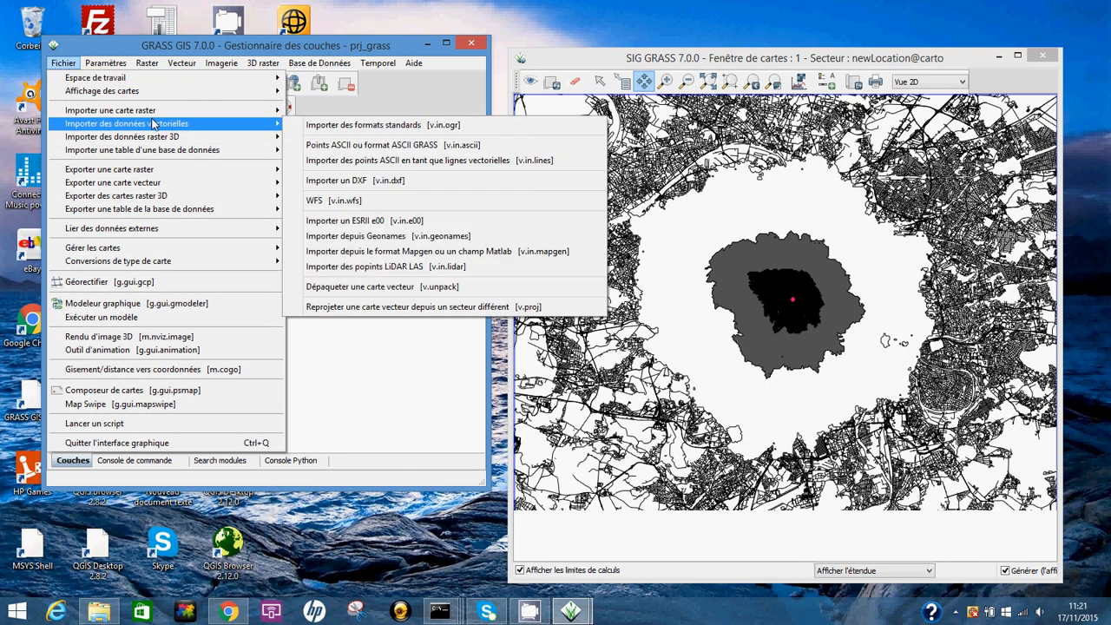
mouse_move(206, 187)
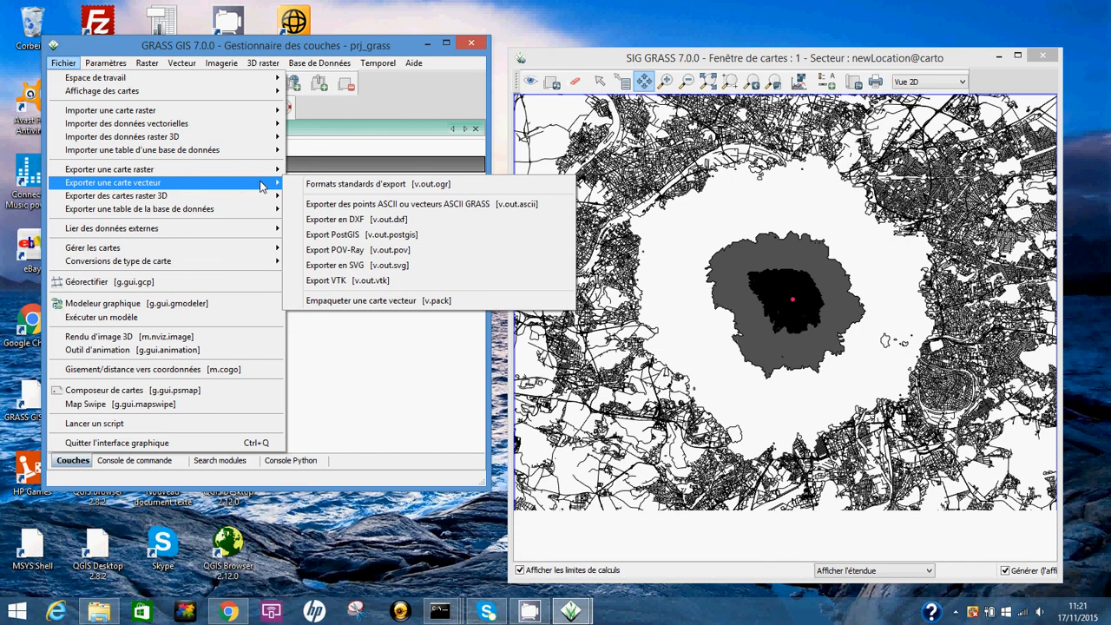
click(386, 185)
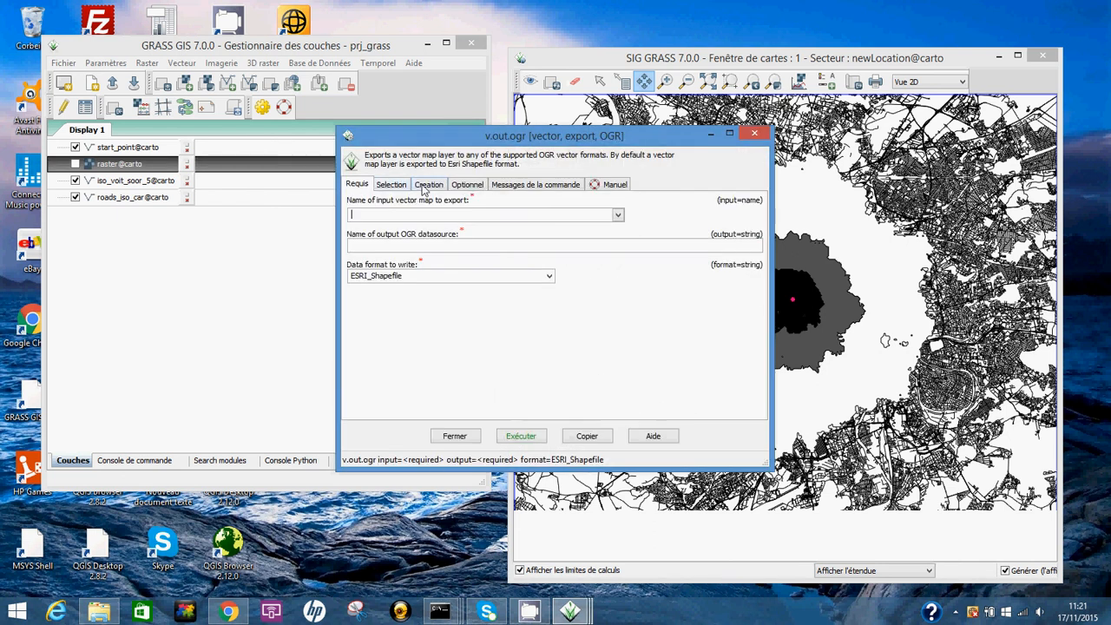
click(613, 216)
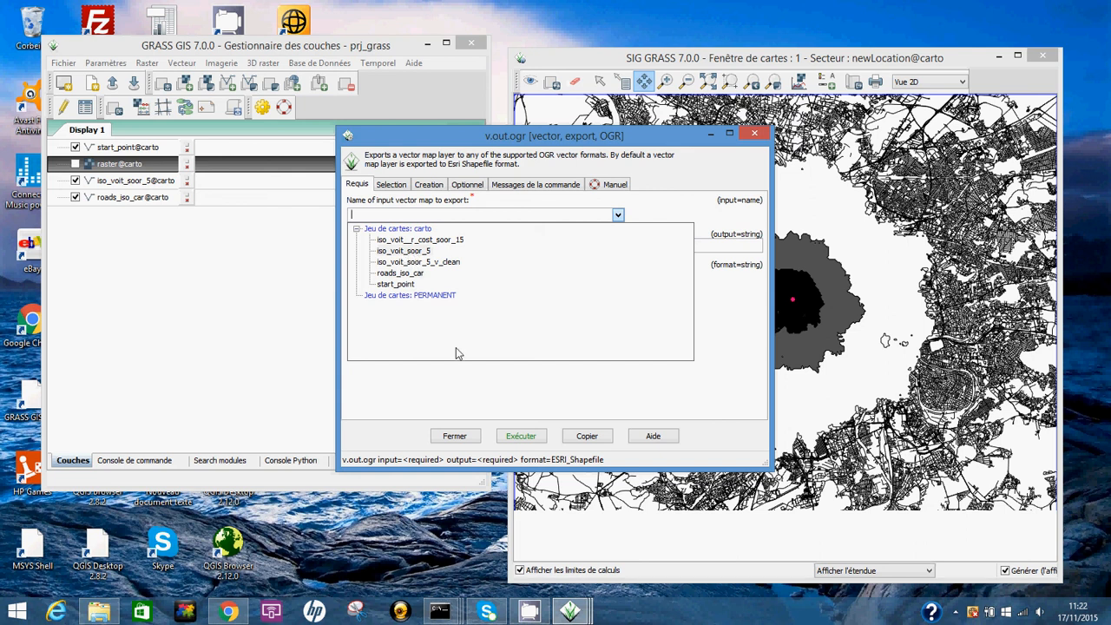
click(449, 375)
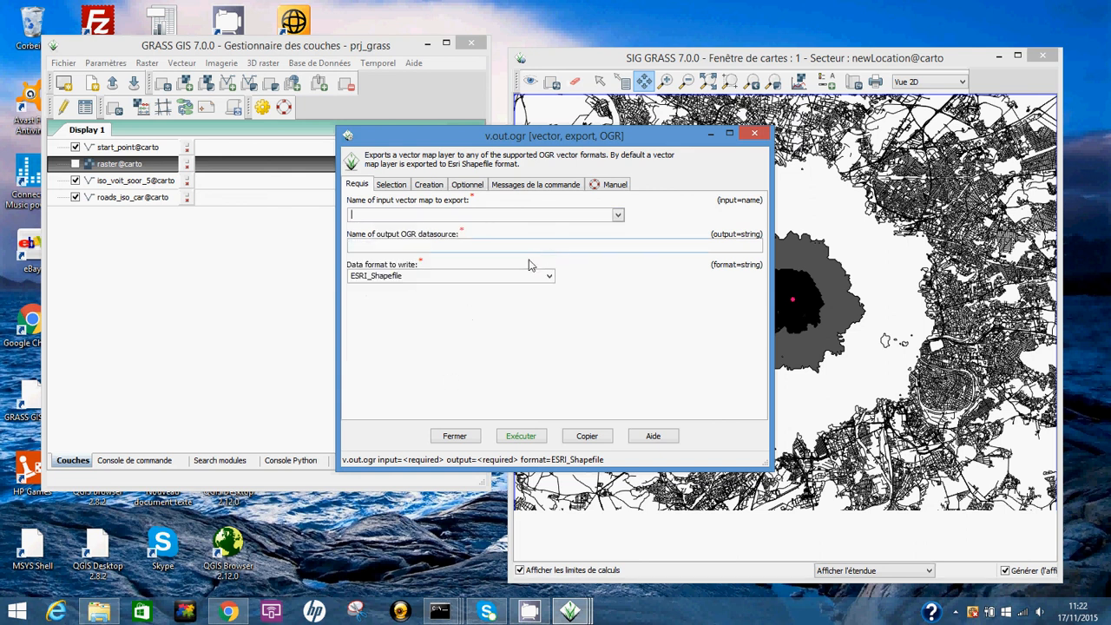
click(480, 251)
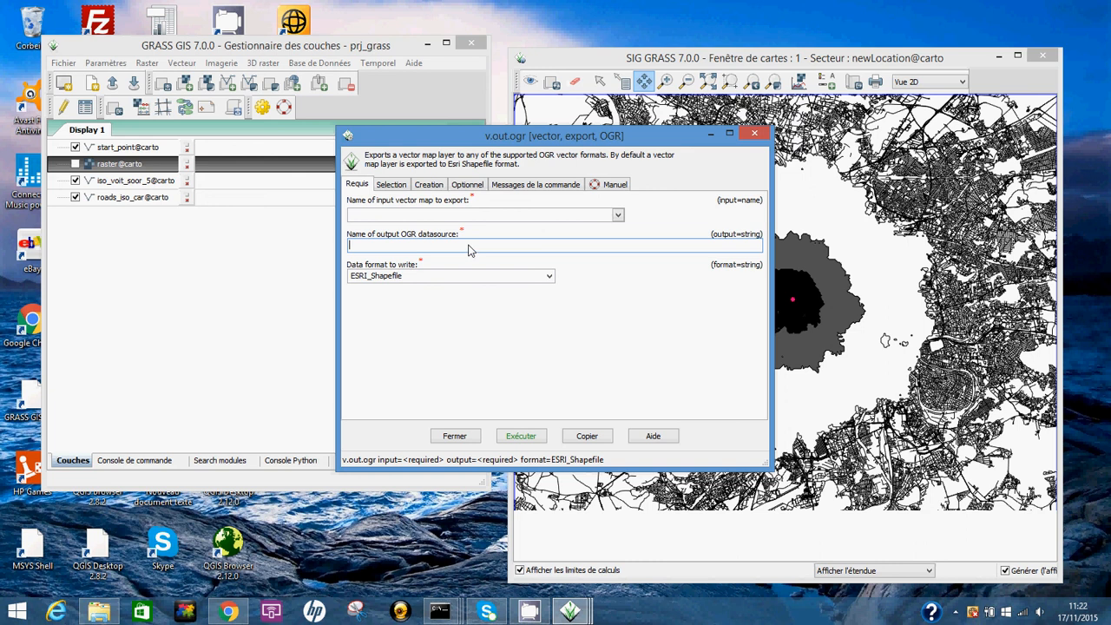
click(549, 276)
drag(546, 346, 545, 267)
click(538, 248)
click(535, 245)
- Switch to File Explorer and open the results folder inside tuto_isochronie\grass
click(111, 615)
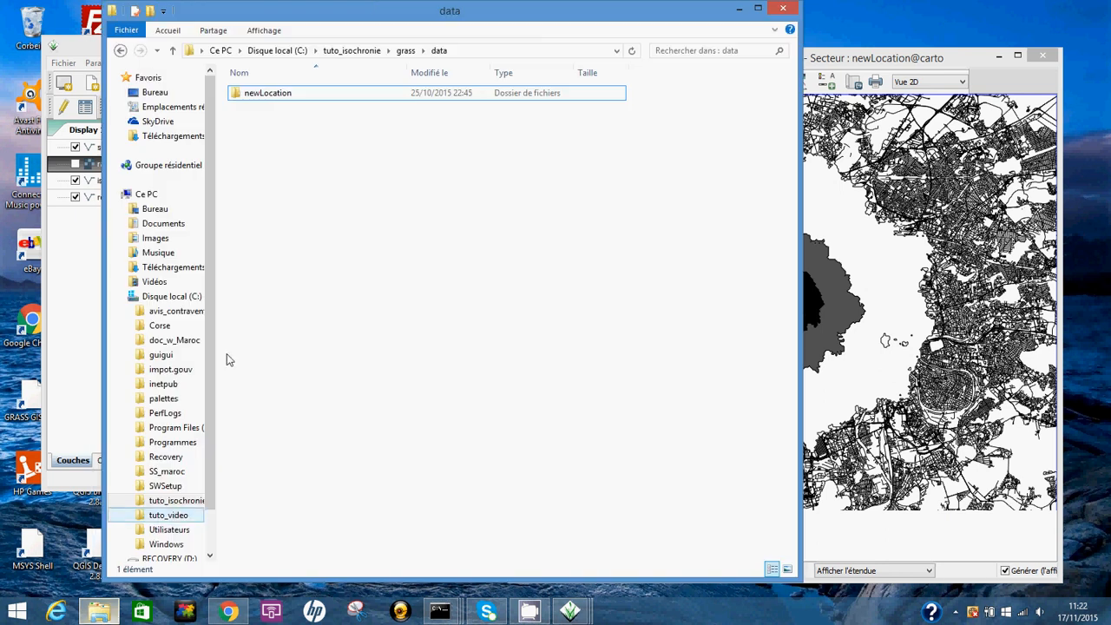
click(364, 50)
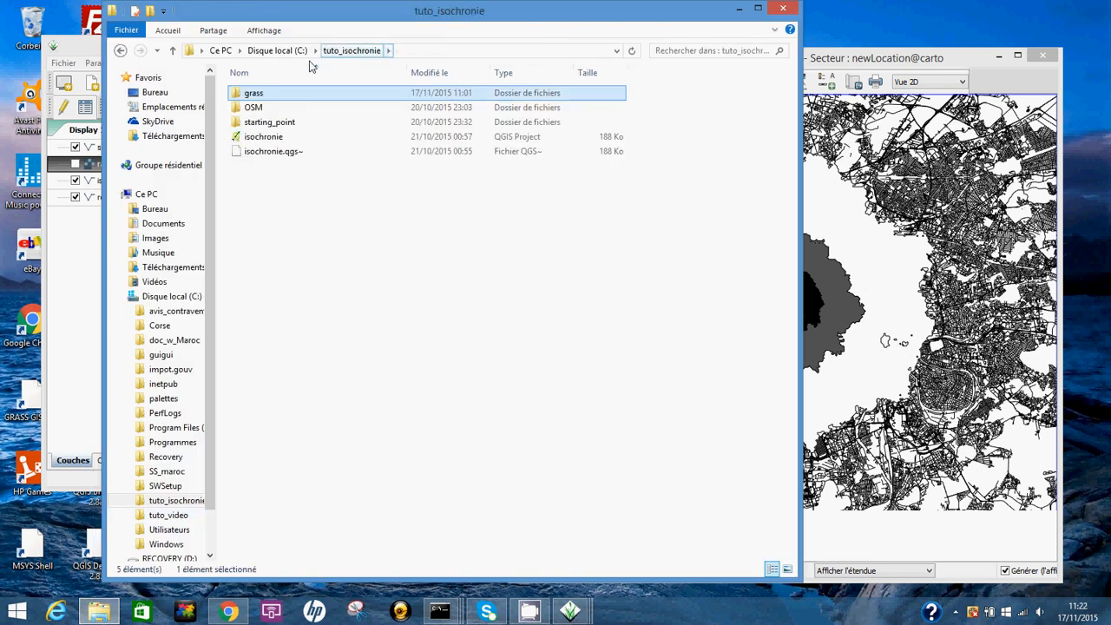
double_click(260, 95)
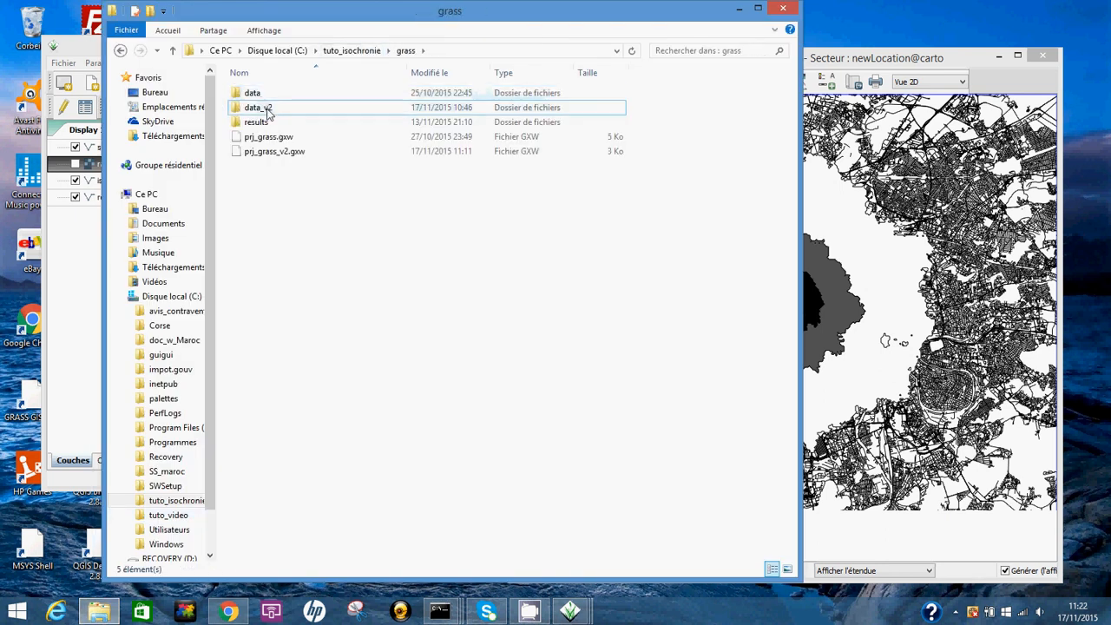
double_click(273, 124)
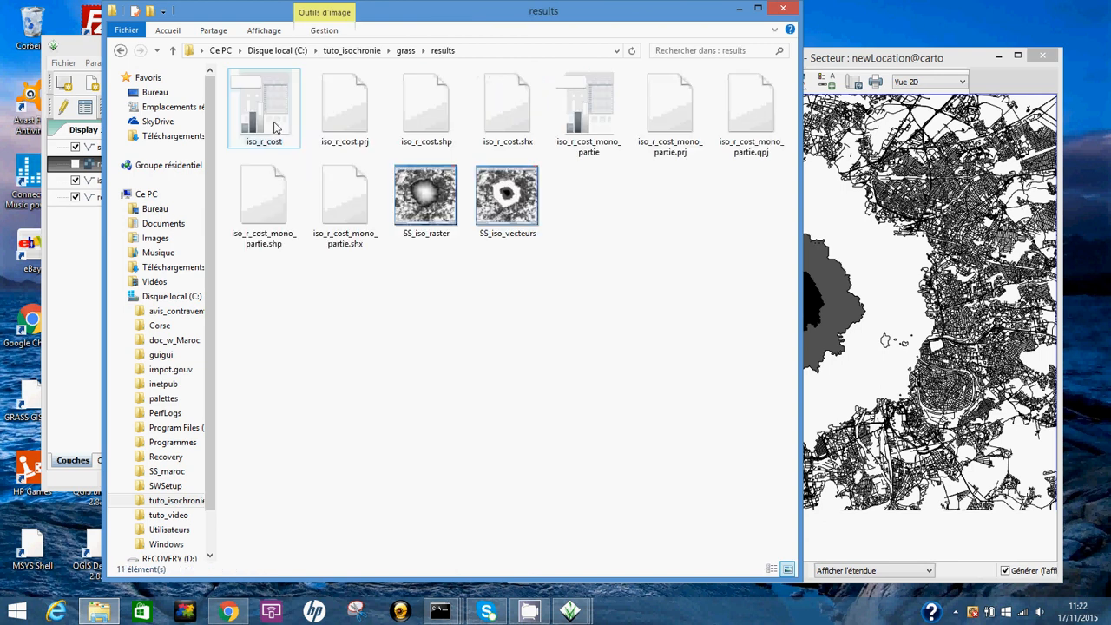
- Show the results folder's files as a detailed list, return to the grass folder and minimize File Explorer
right_click(375, 333)
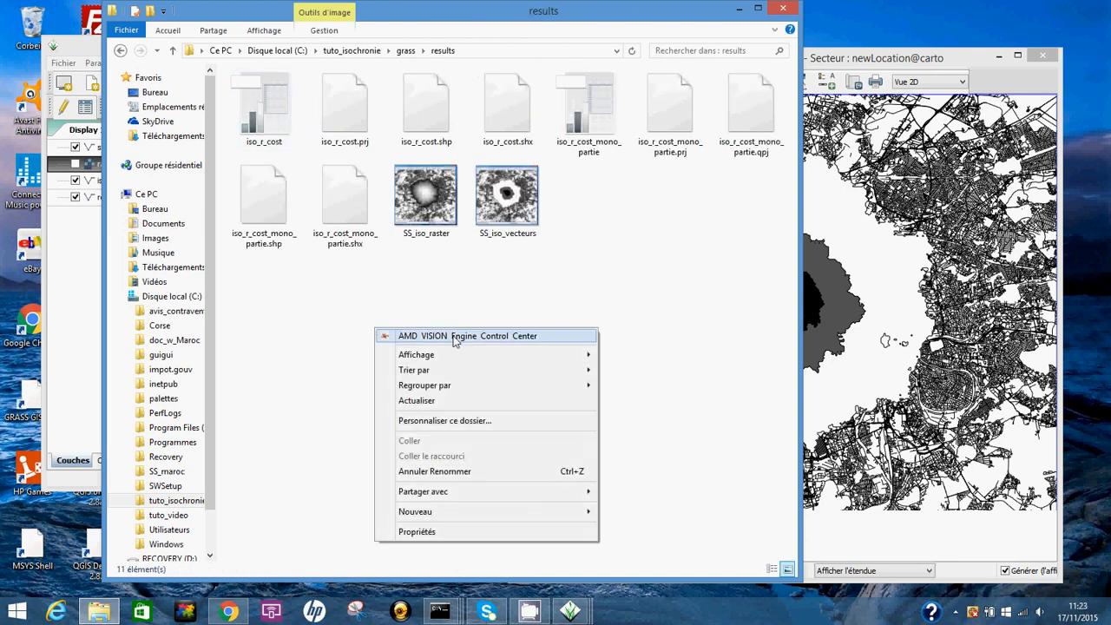
mouse_move(512, 355)
click(657, 431)
double_click(328, 74)
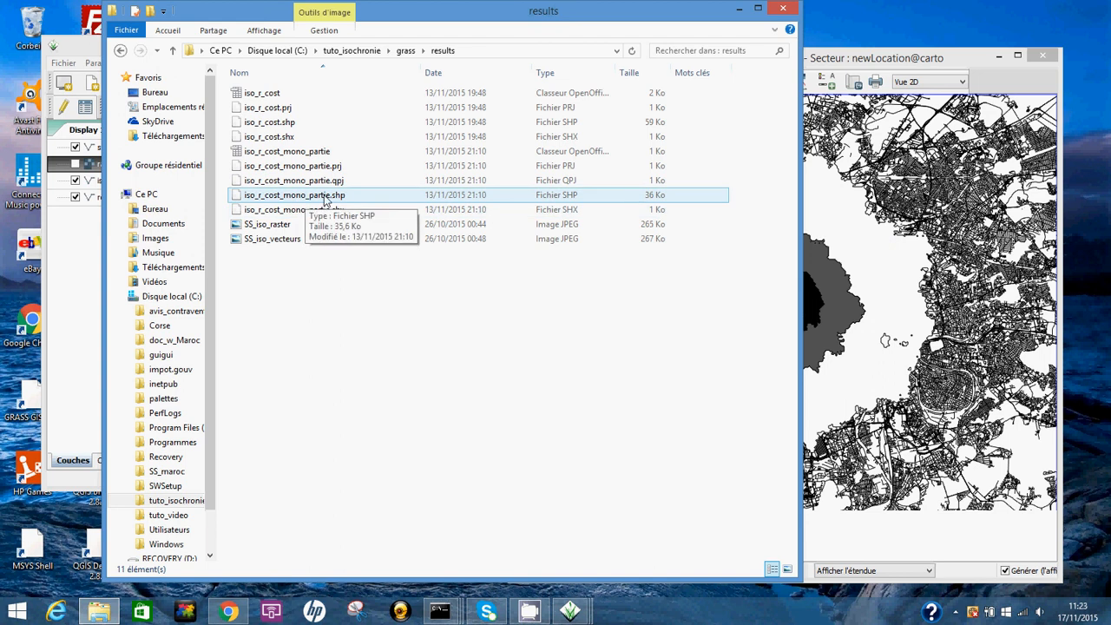
click(406, 52)
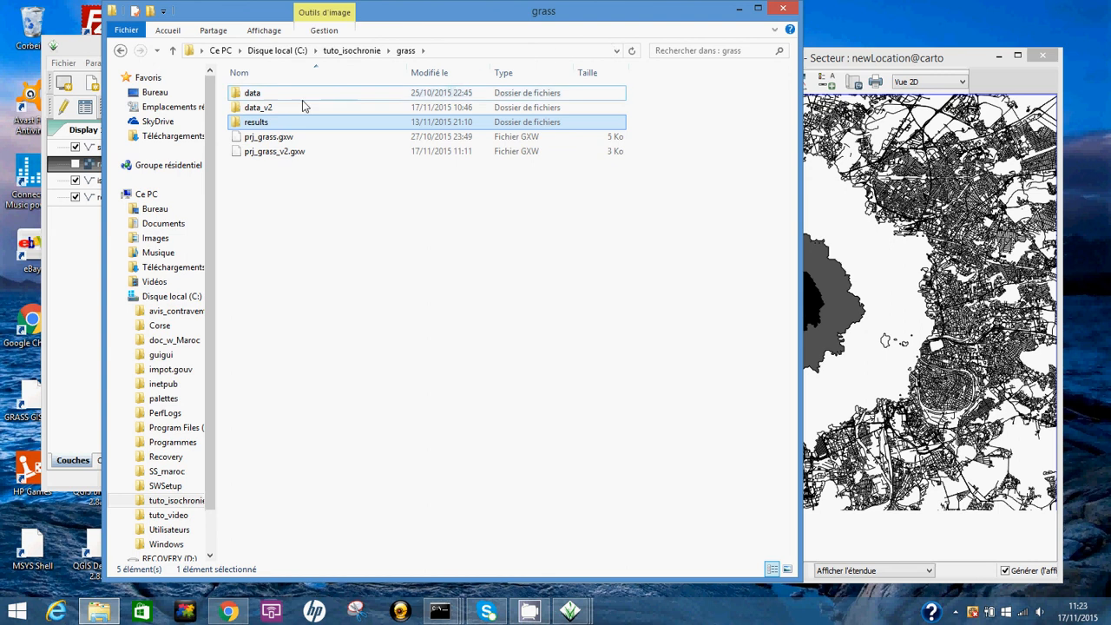
click(741, 10)
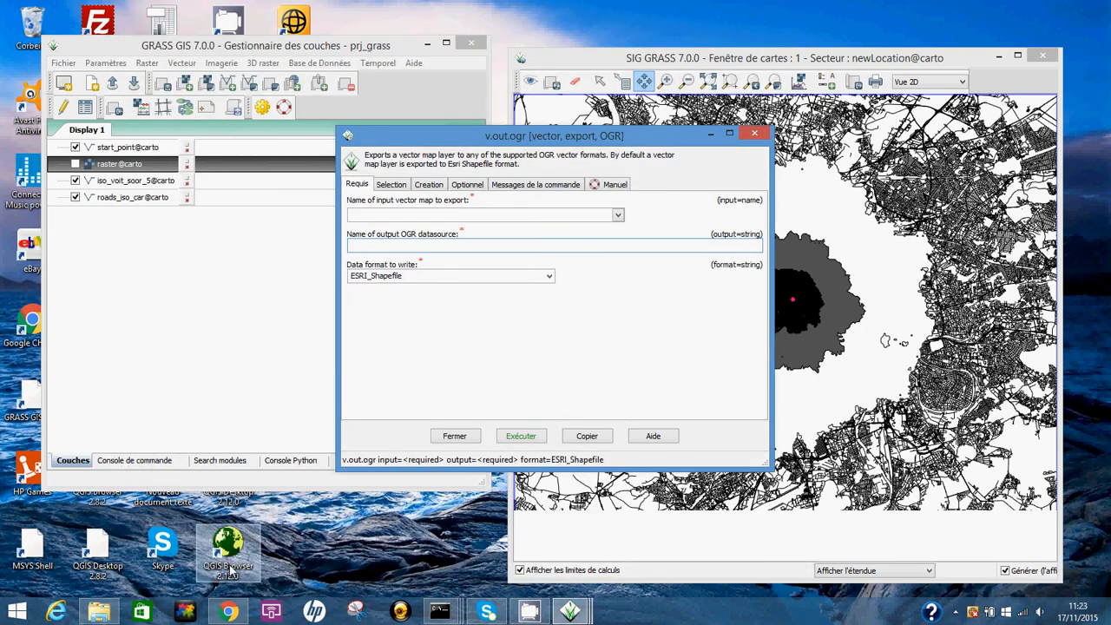
- Move the v.out.ogr dialog off the map display and close it without exporting
mouse_move(230, 612)
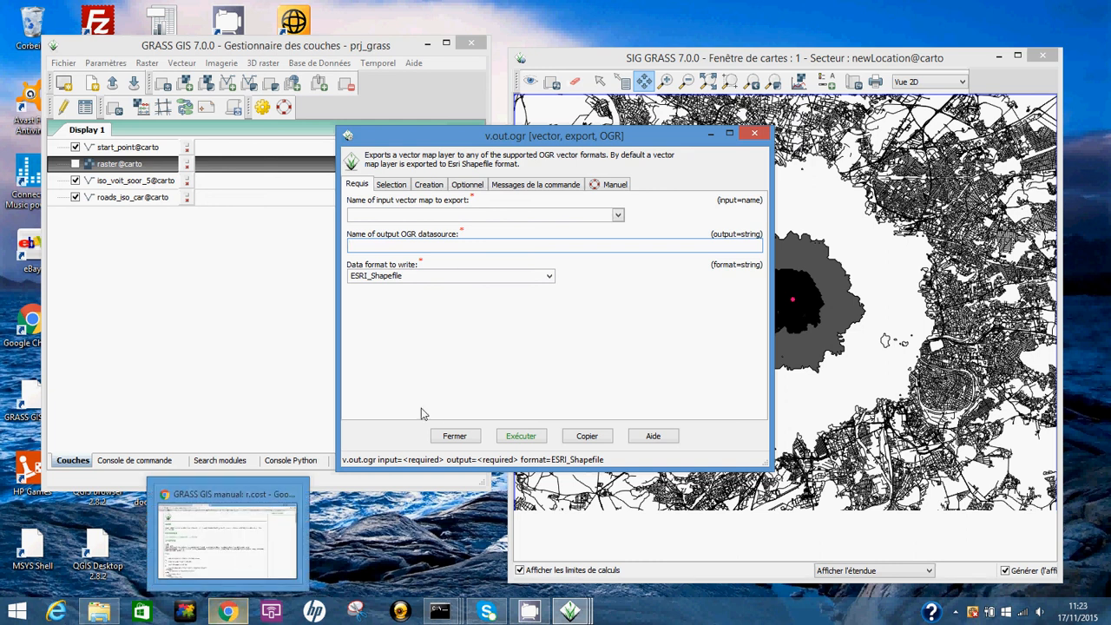
drag(668, 140, 464, 155)
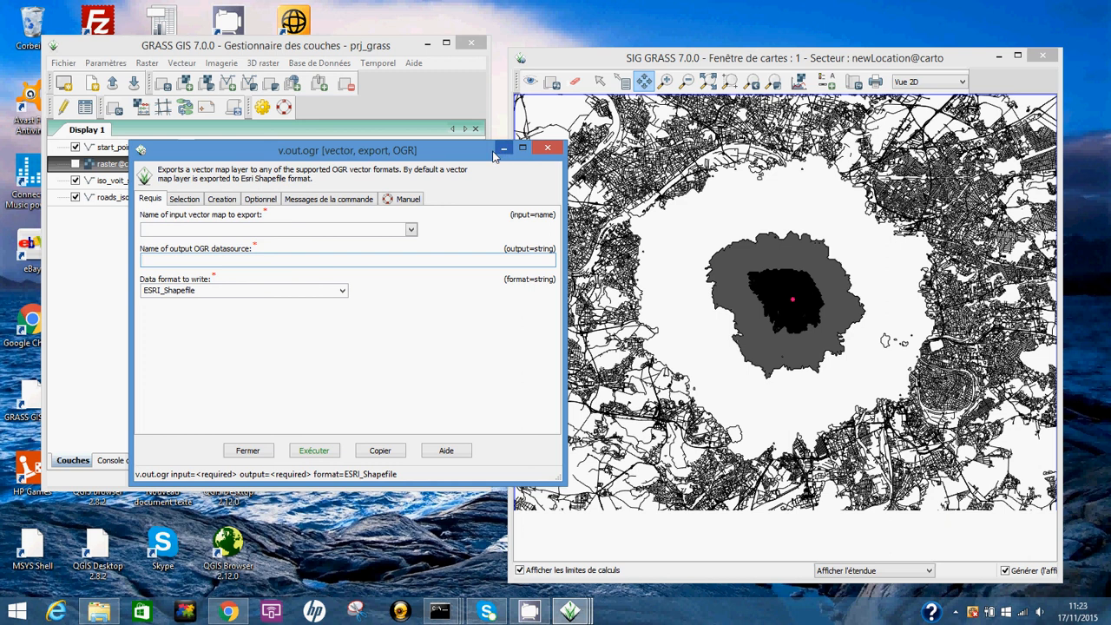
drag(475, 156, 411, 153)
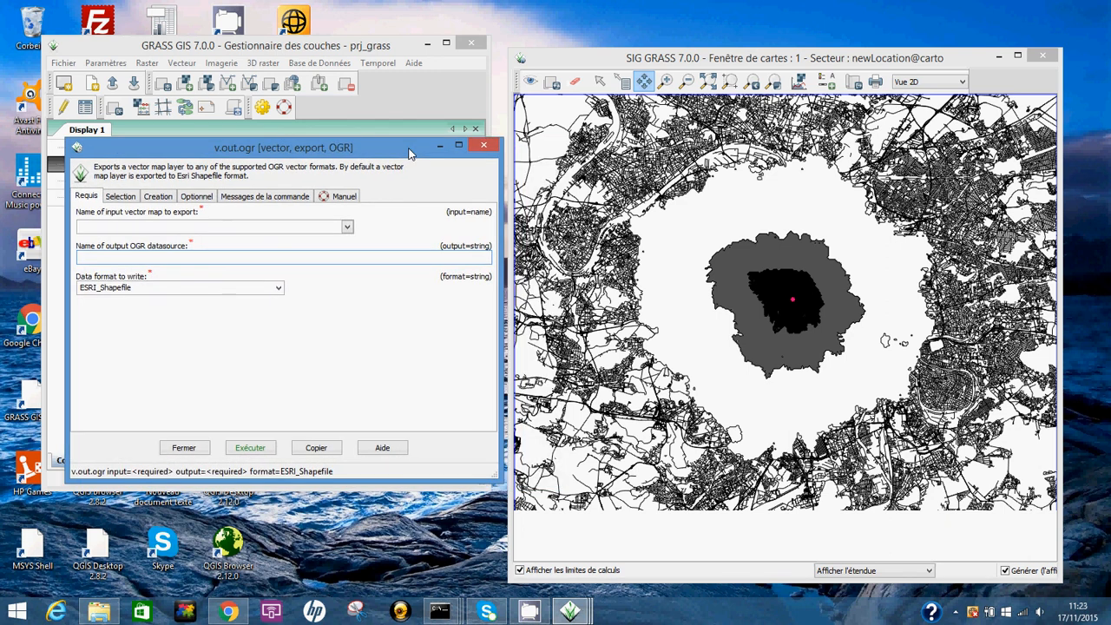
click(484, 145)
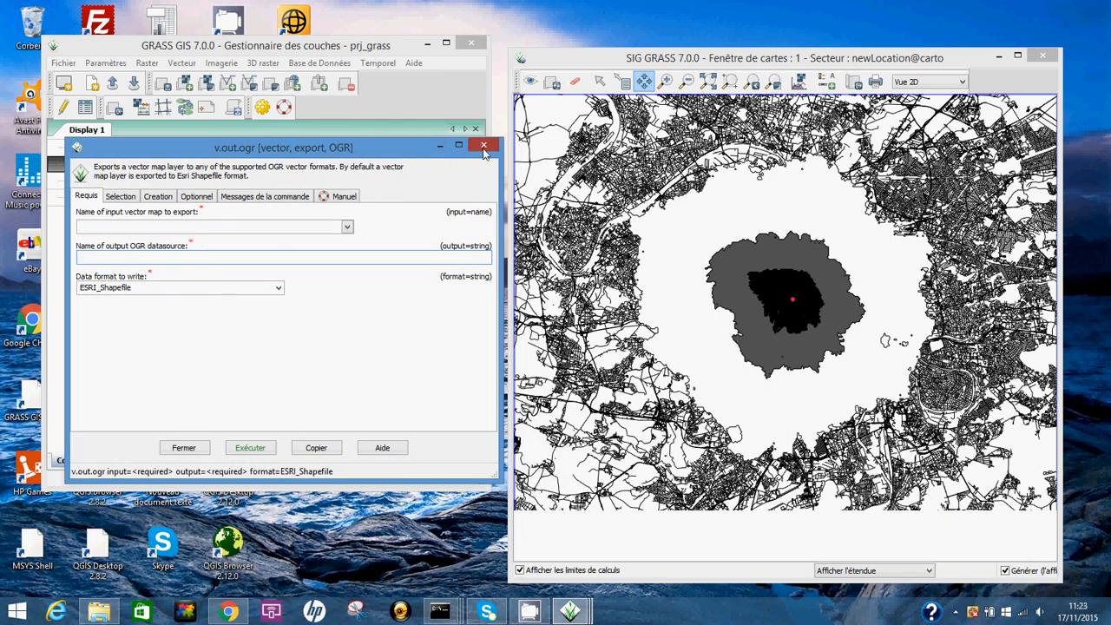
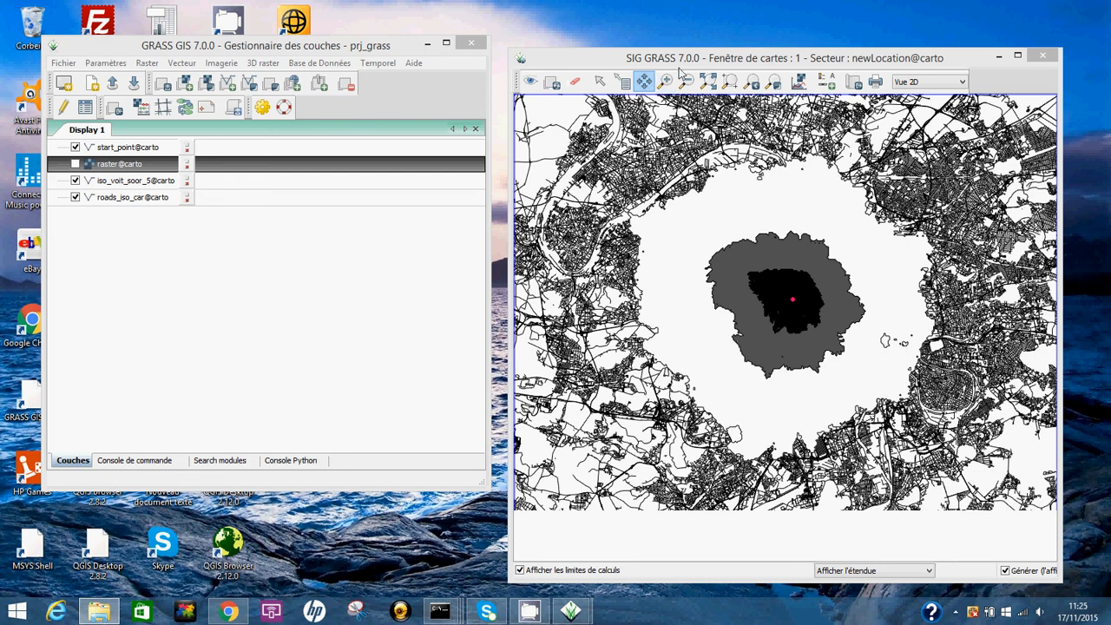
mouse_move(688, 63)
mouse_down()
mouse_move(704, 64)
mouse_move(688, 63)
mouse_up()
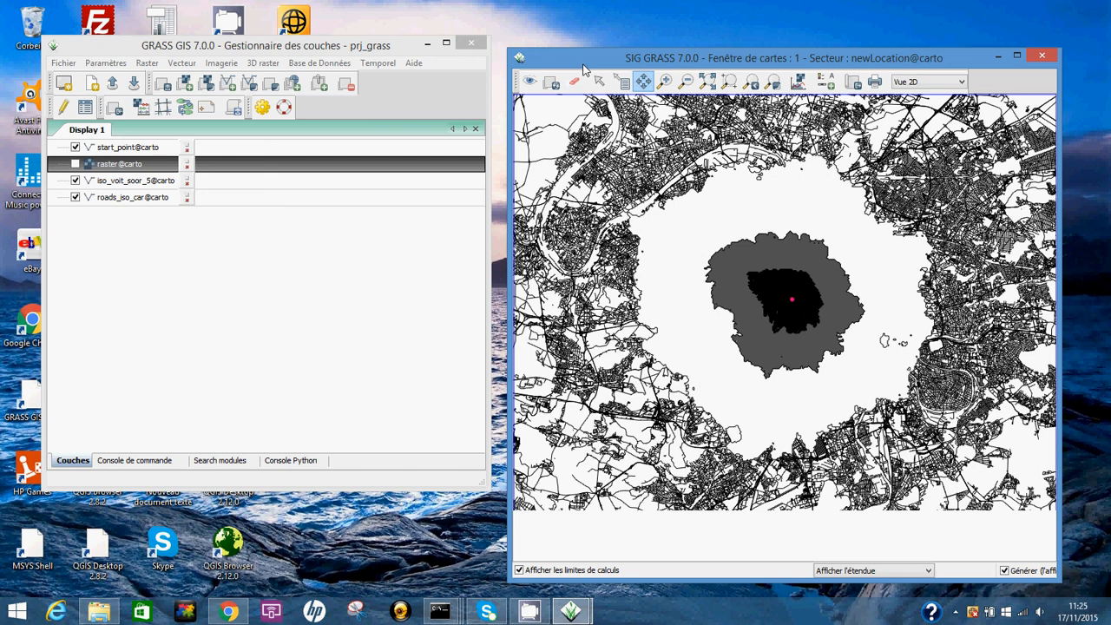
mouse_move(584, 69)
mouse_down()
mouse_move(598, 73)
mouse_move(582, 62)
mouse_up()
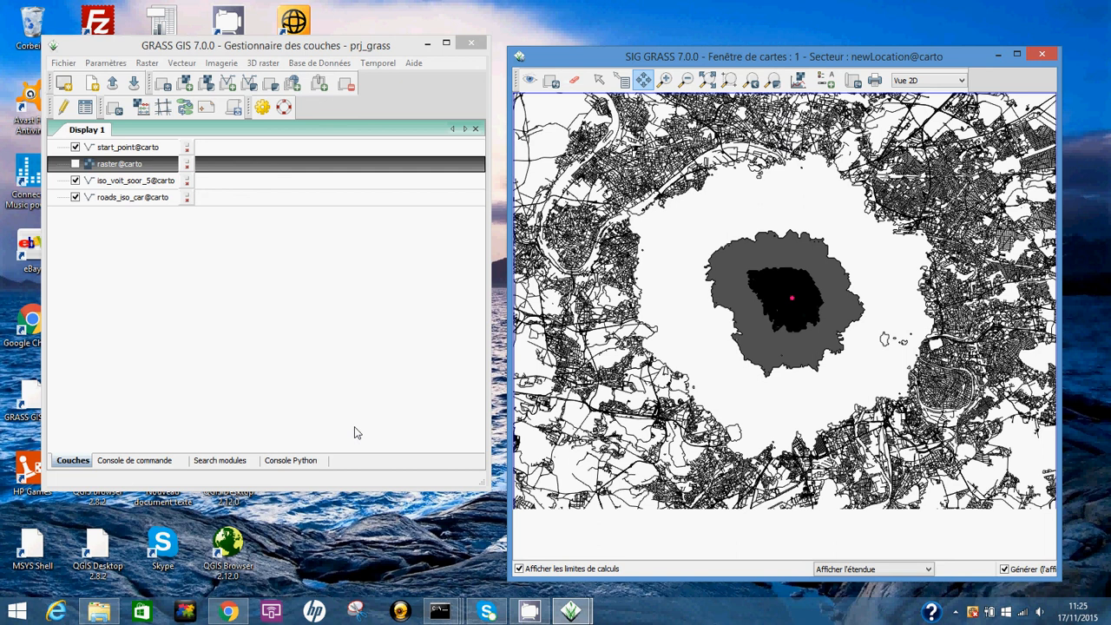
- Switch to Chrome and examine the r.cost example command and its isochrone figure in the v.isochrones manual
click(230, 611)
drag(1107, 322, 1108, 486)
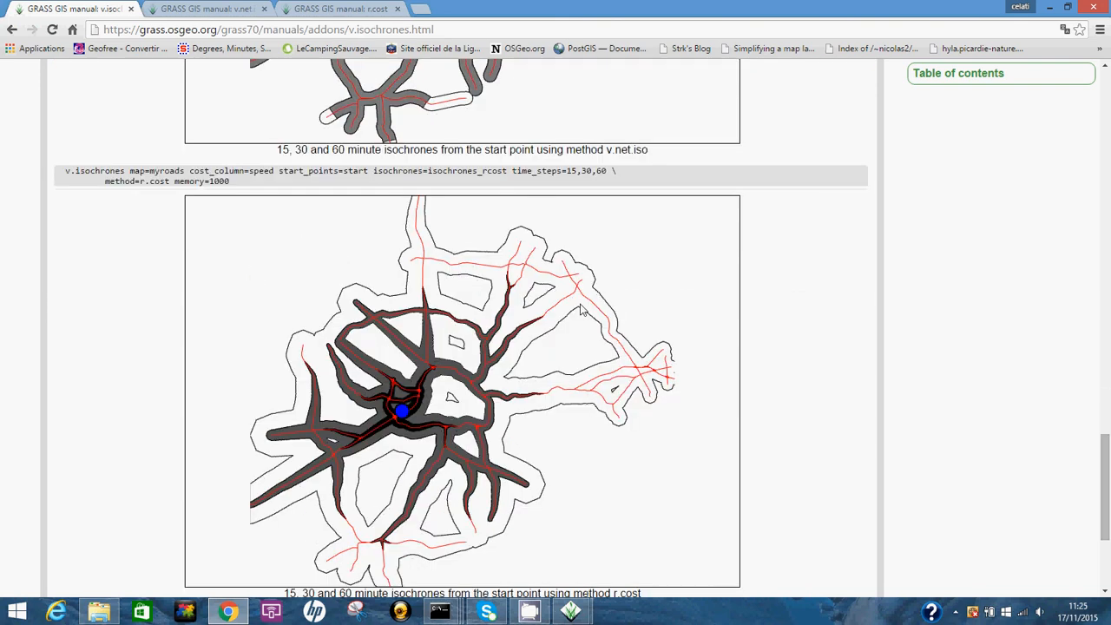
drag(237, 184, 63, 176)
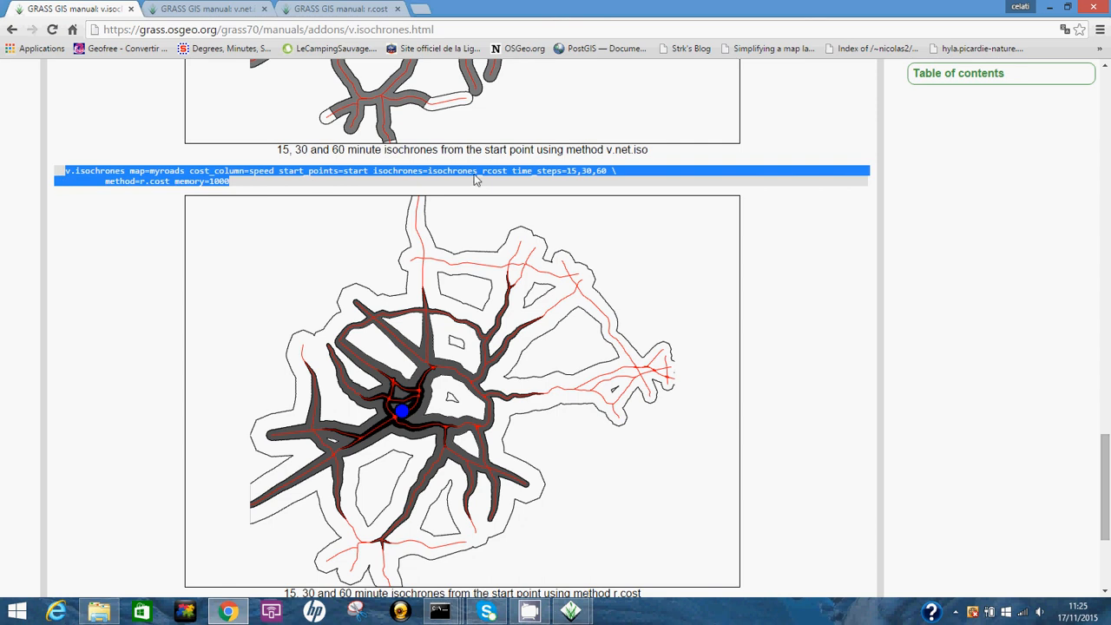
click(153, 185)
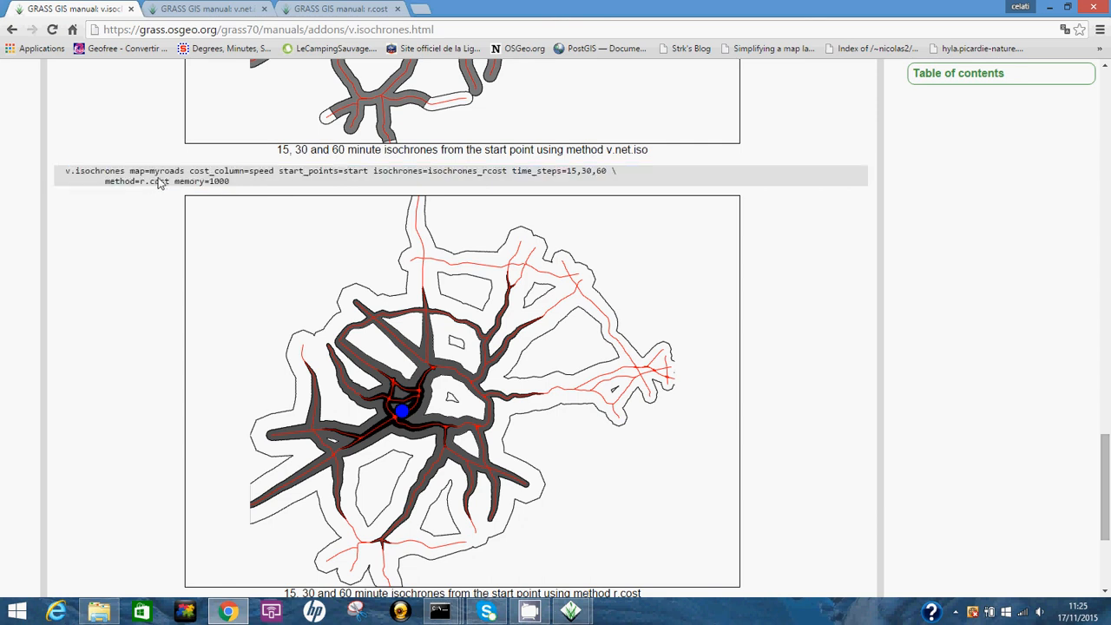
drag(179, 172, 278, 195)
- Compare the length and speed cost formula in the v.net.iso example with the cost_column setting of the r.cost command
drag(1106, 499, 1105, 371)
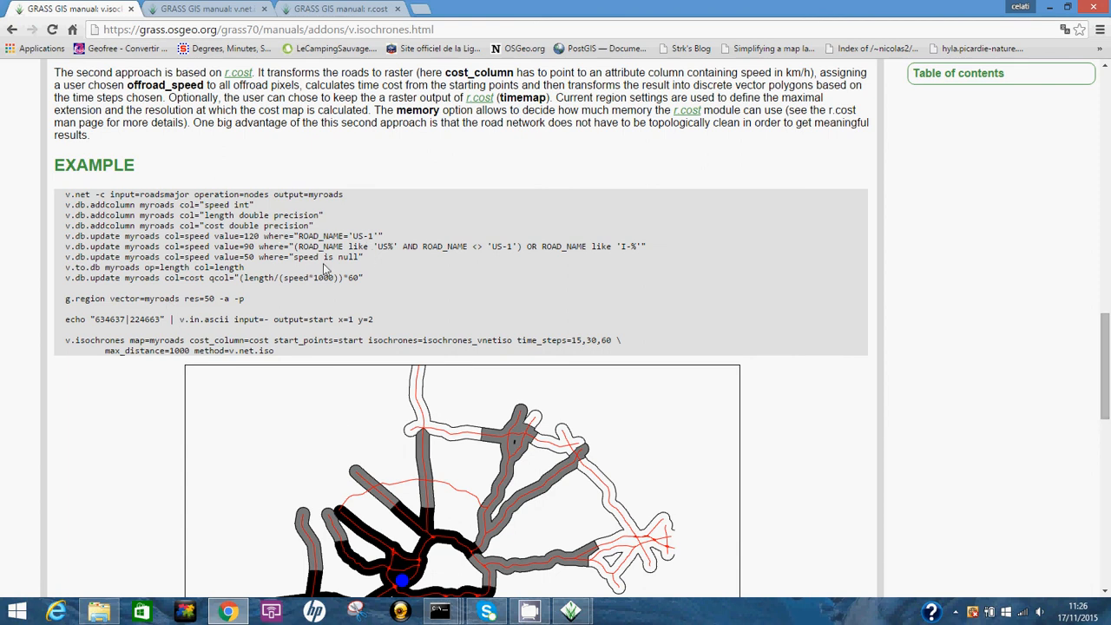
drag(243, 280, 337, 282)
click(271, 290)
drag(256, 286, 288, 277)
drag(1105, 336, 1106, 430)
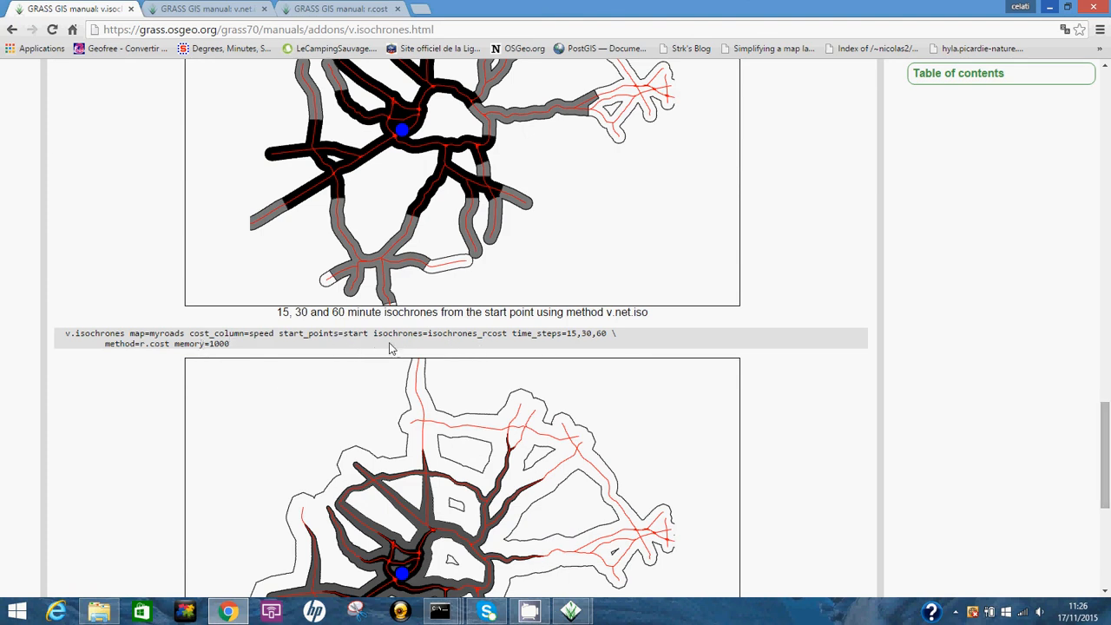
double_click(269, 337)
click(266, 337)
- Examine the factor 60 in the cost formula and the cost_column requirements in the NOTES section
drag(1107, 412, 1107, 323)
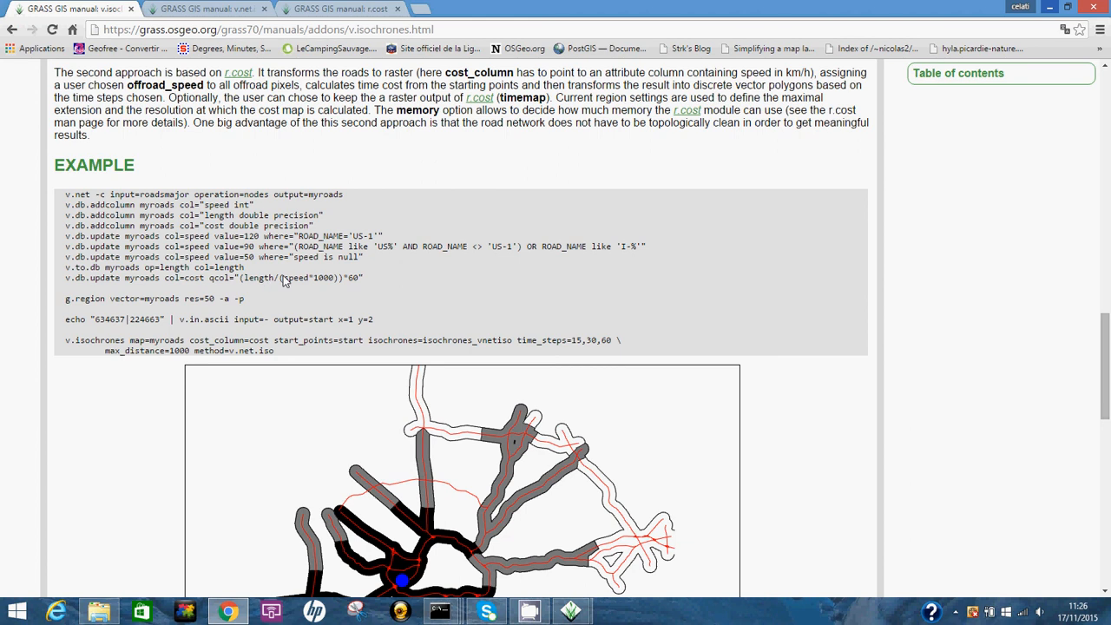
scroll(569, 376, up, 1)
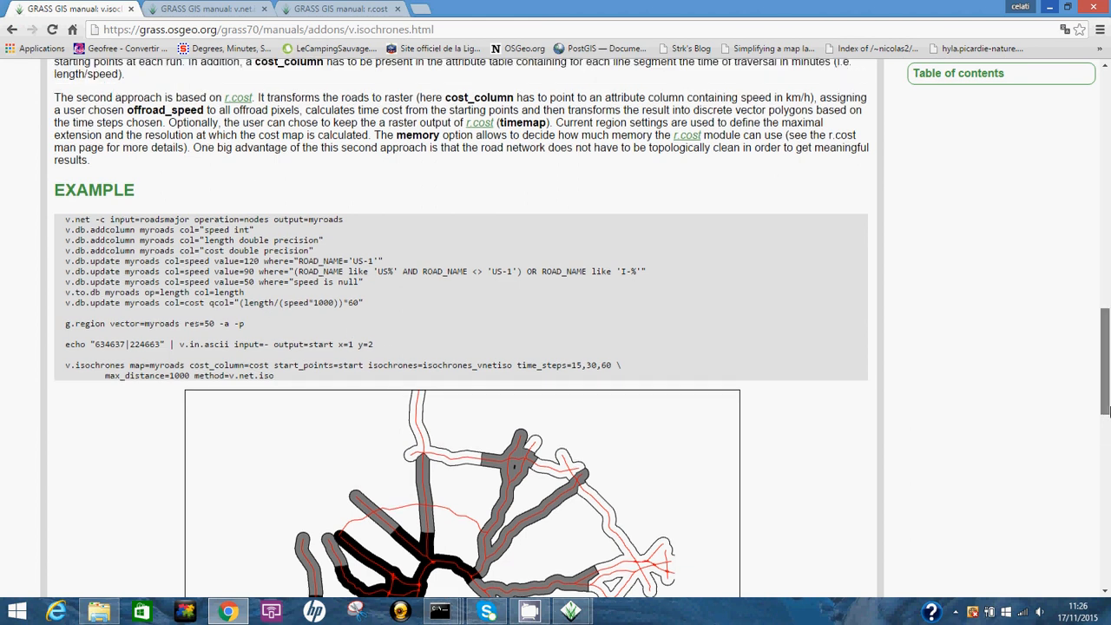
double_click(351, 306)
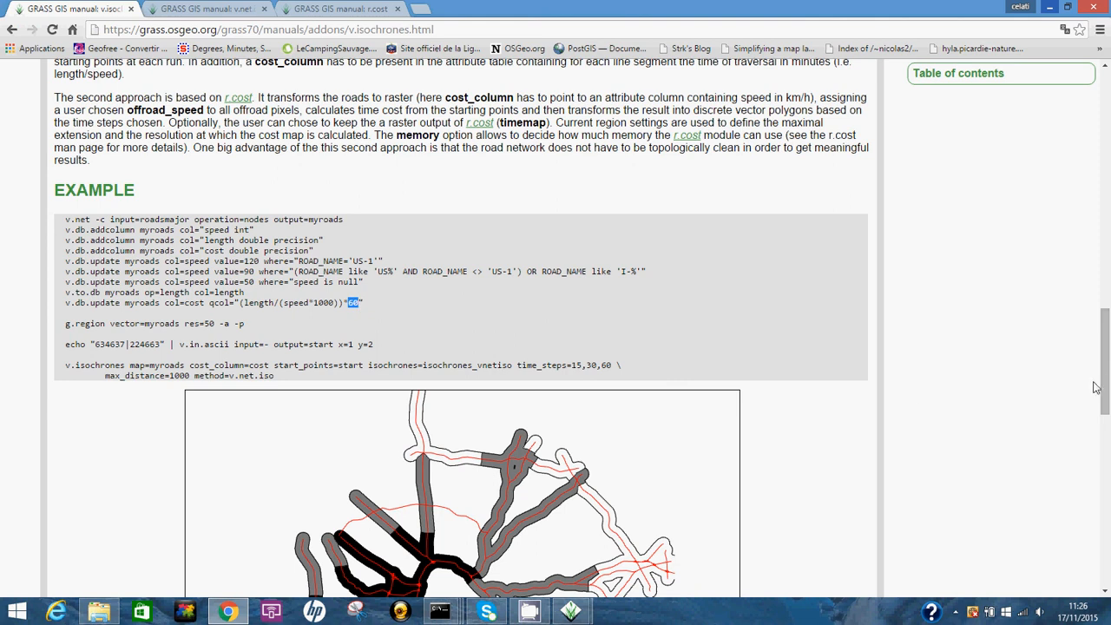
drag(1108, 379, 1107, 352)
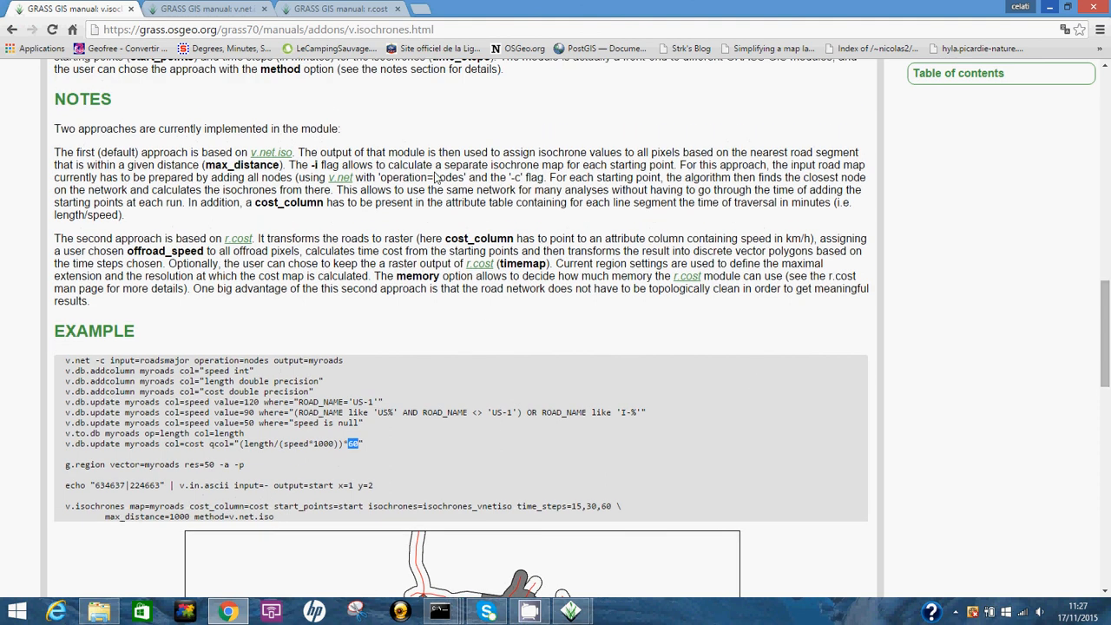
click(285, 206)
scroll(1107, 289, up, 3)
drag(1107, 288, 1107, 347)
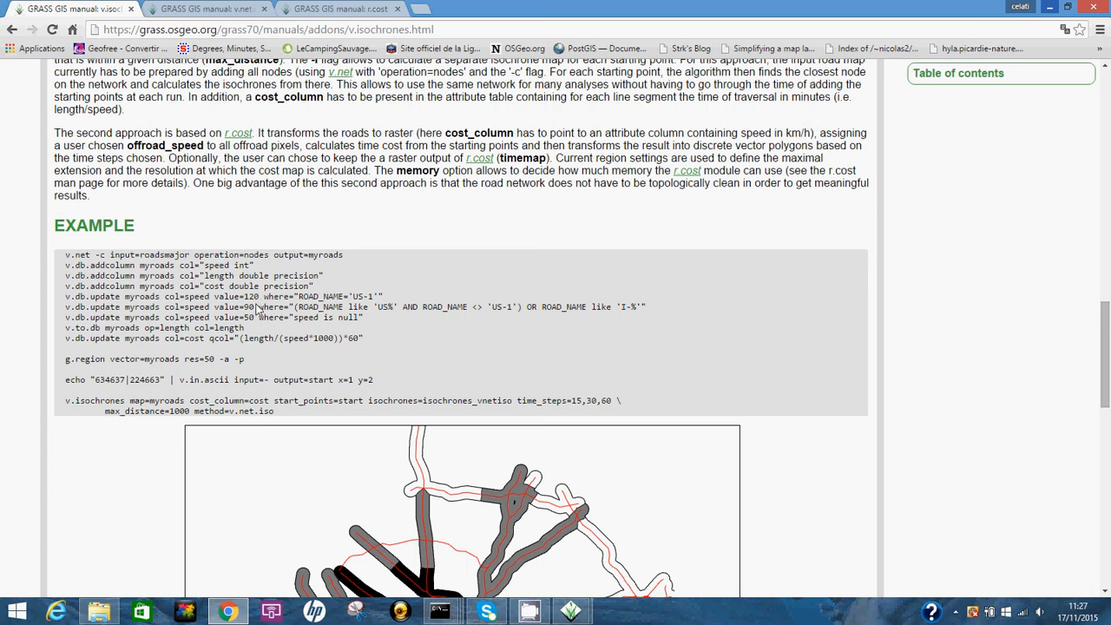
- Look over the top of the v.isochrones manual and the r.cost manual page, then minimize the browser
drag(1106, 388, 1108, 121)
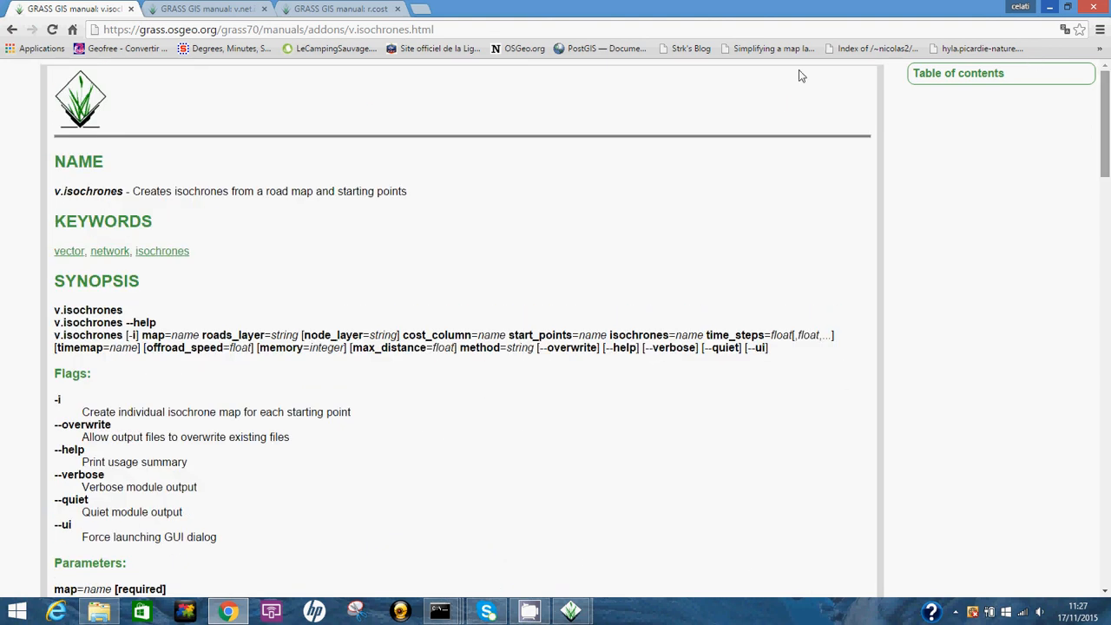
click(175, 7)
click(363, 7)
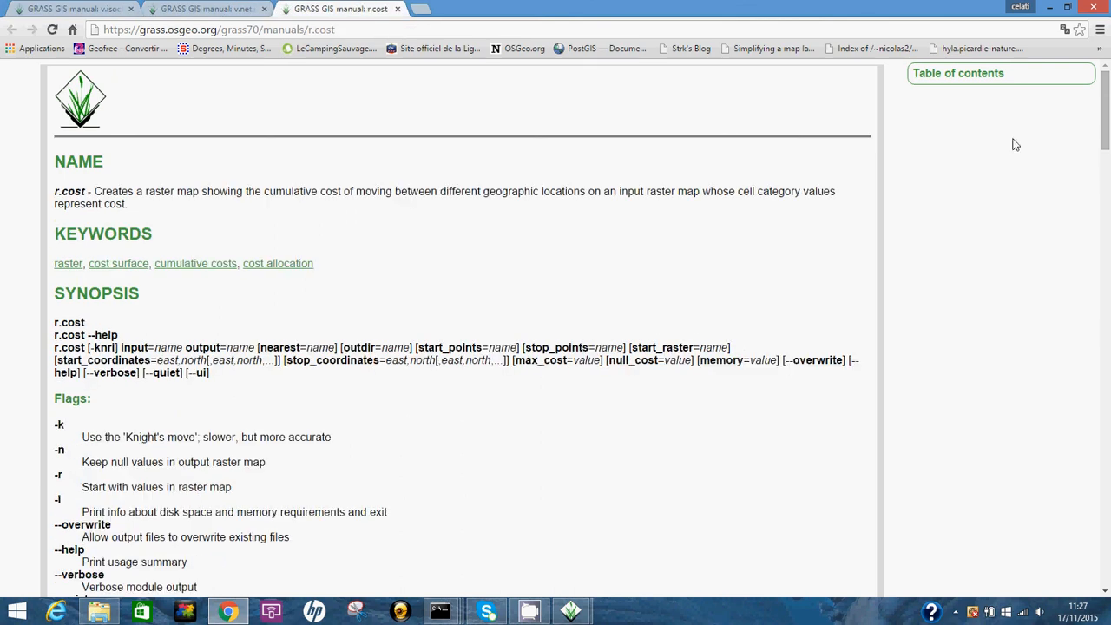
click(1049, 7)
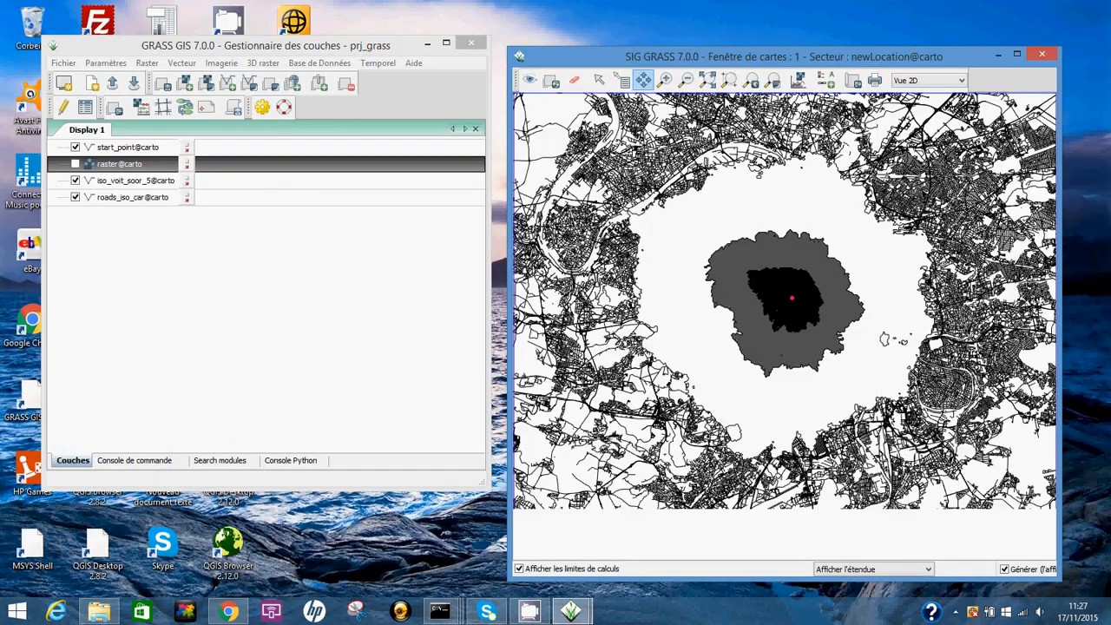
mouse_move(733, 61)
mouse_down()
mouse_move(752, 47)
mouse_move(739, 54)
mouse_up()
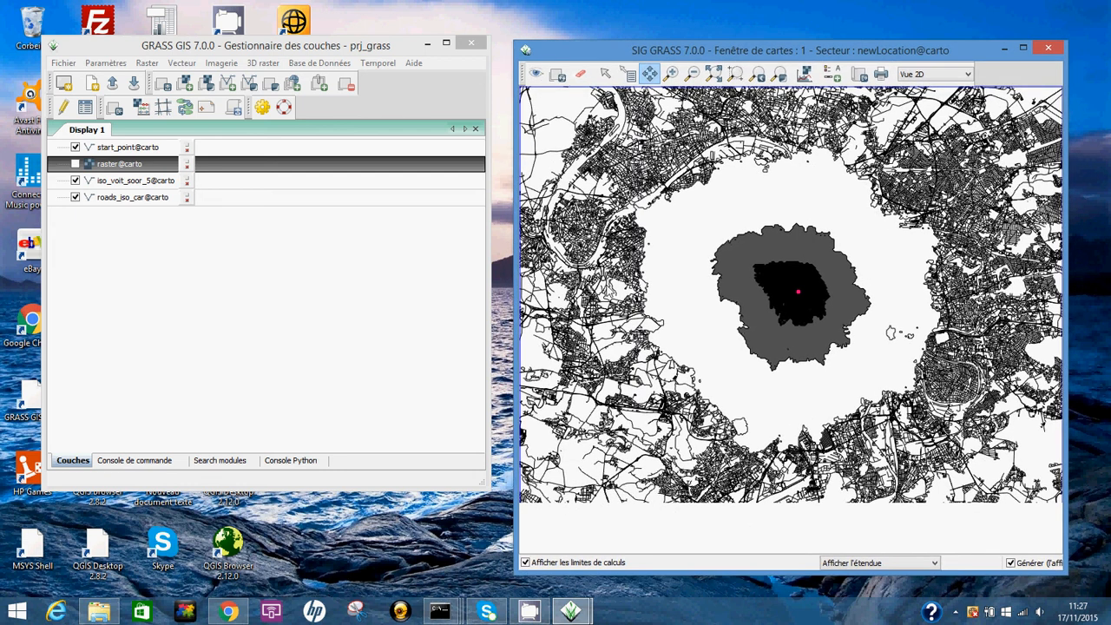
mouse_move(440, 606)
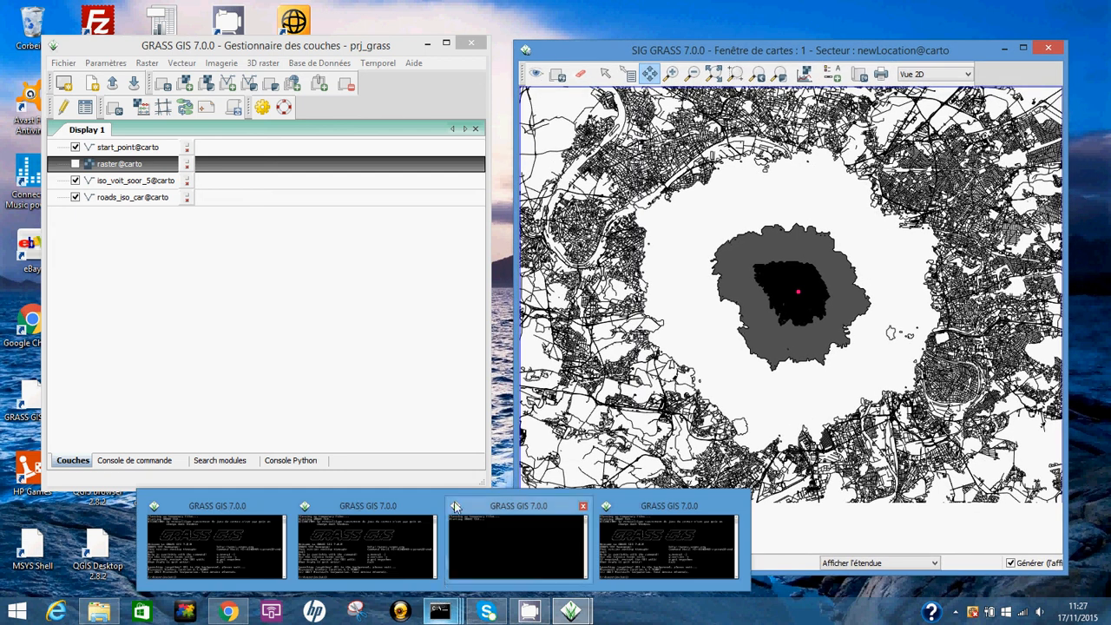
click(501, 423)
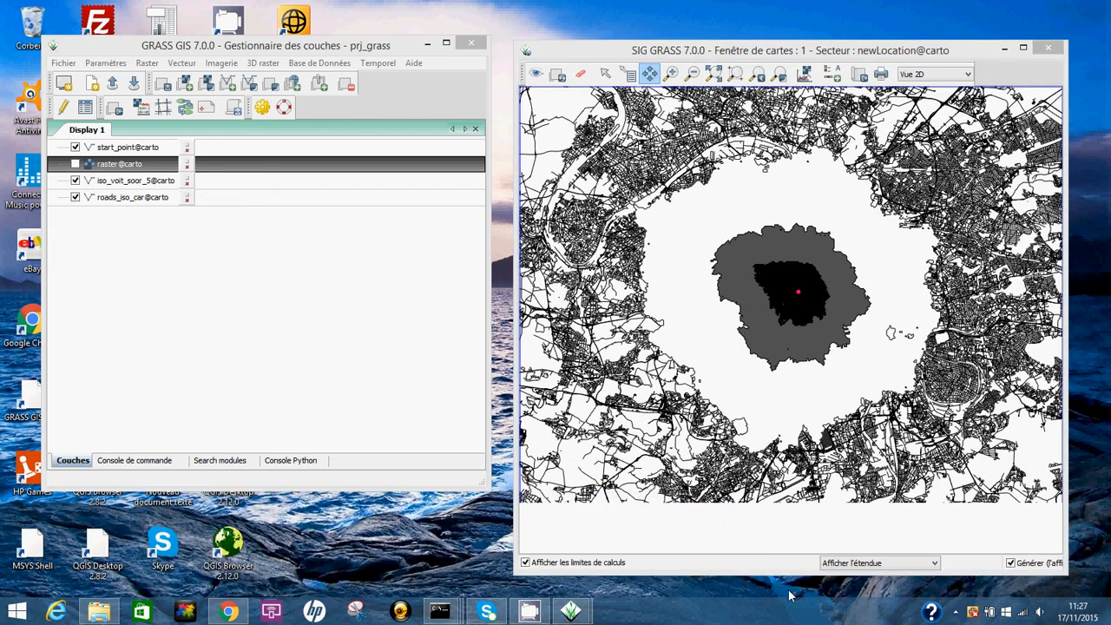
click(956, 611)
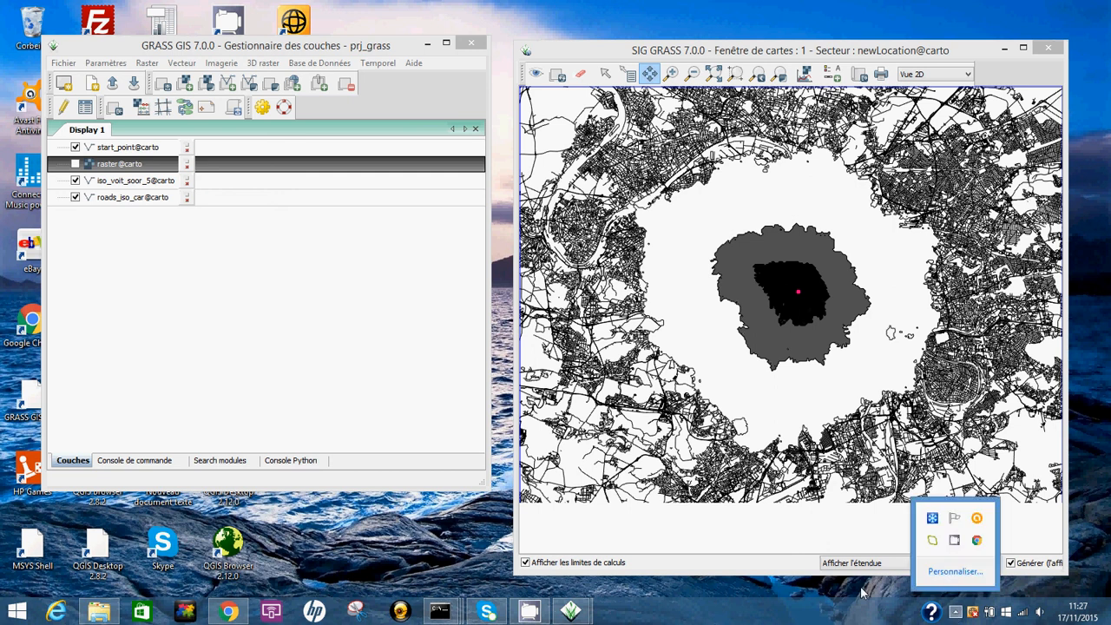
click(954, 613)
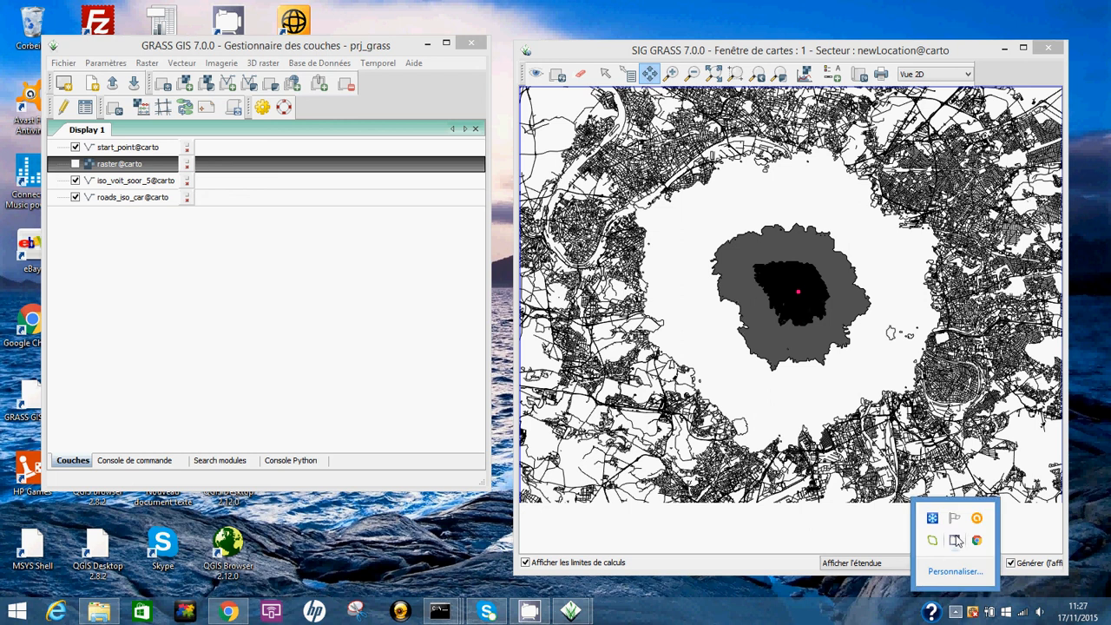